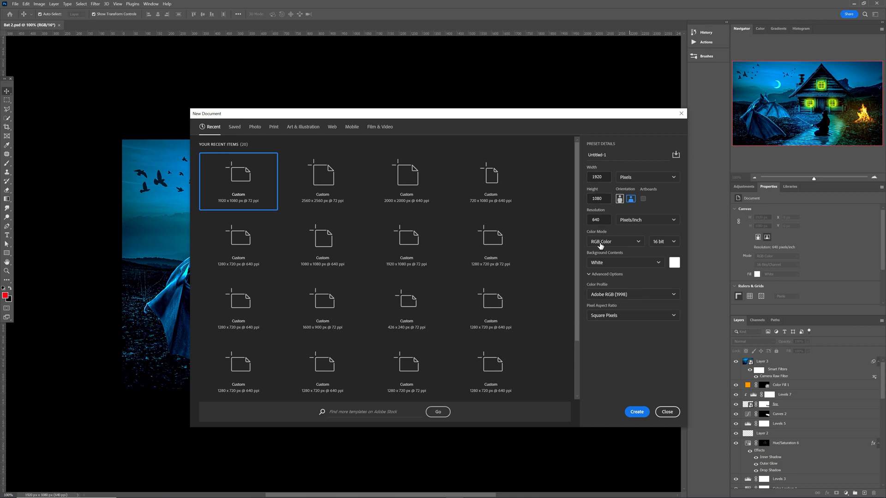
Create a 1920×1080 document and stretch the meadow photo to fill the canvas.
click(636, 411)
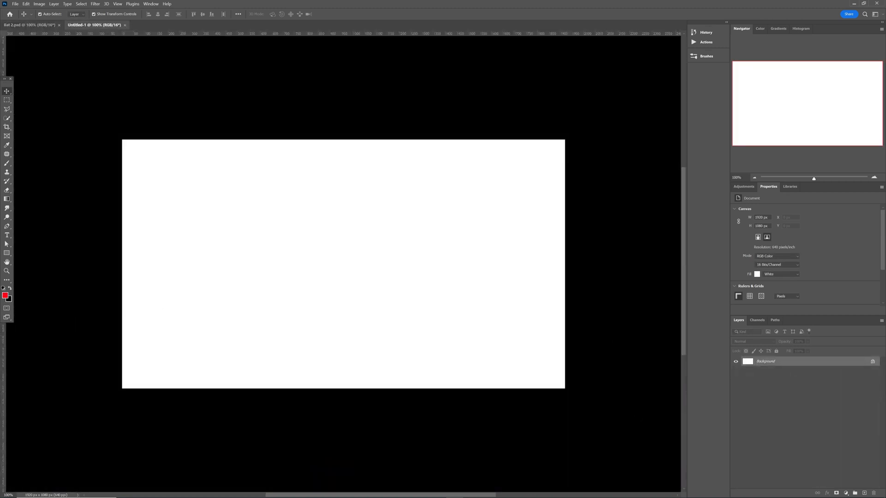
drag(0, 226, 218, 263)
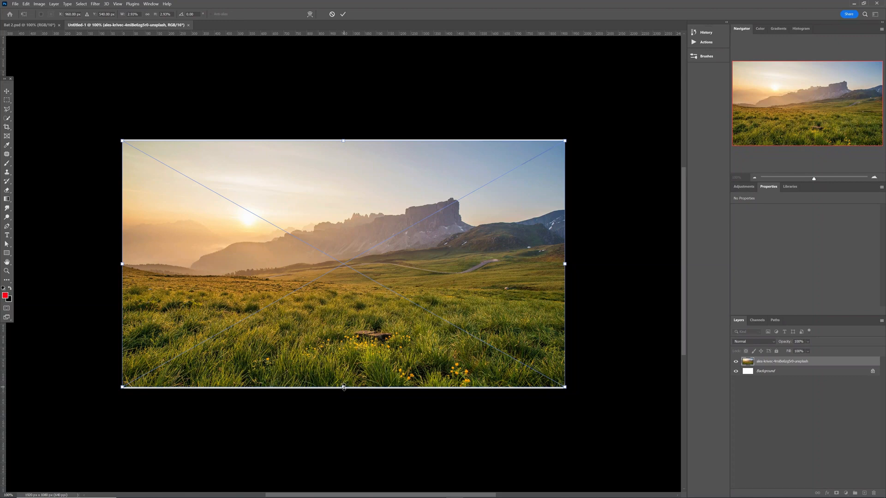
drag(343, 388, 345, 392)
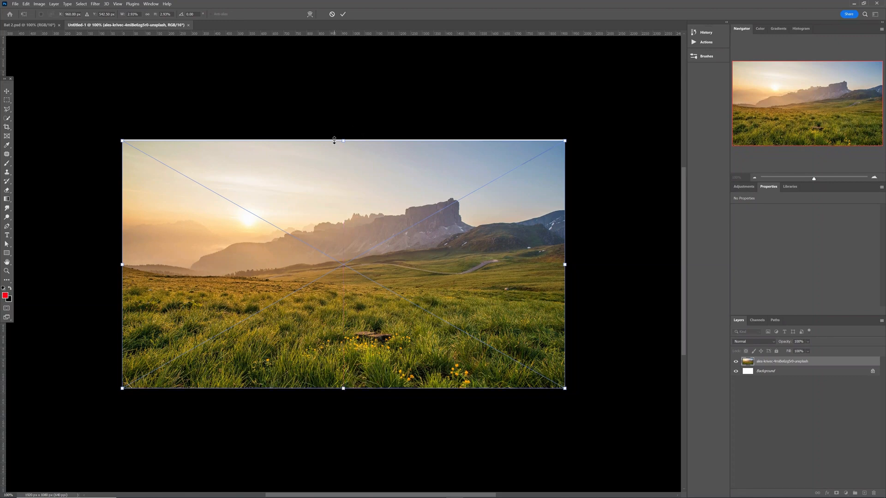
drag(342, 139, 343, 137)
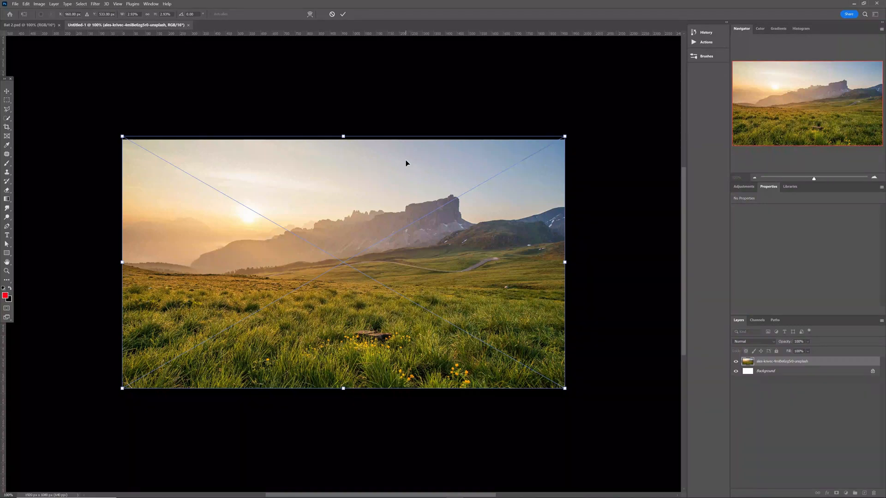
Rename the meadow photo layer to 'backgroung'.
double_click(767, 363)
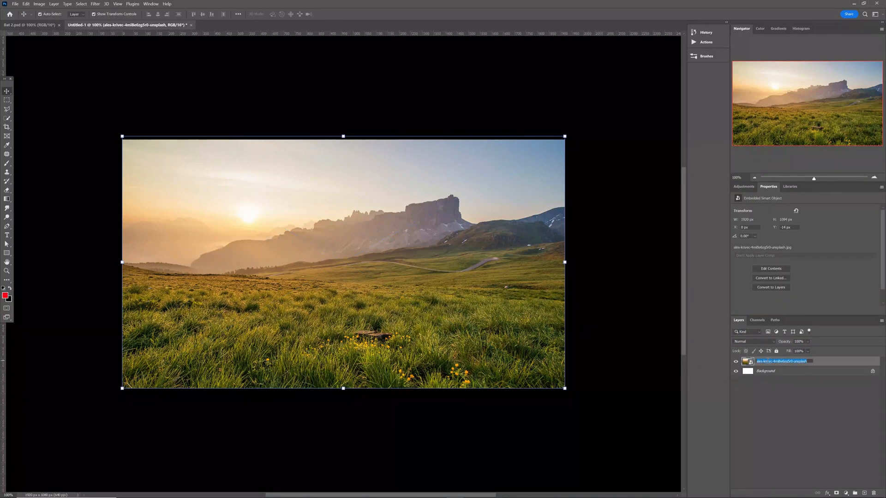
text(backgroung)
key(Return)
click(635, 359)
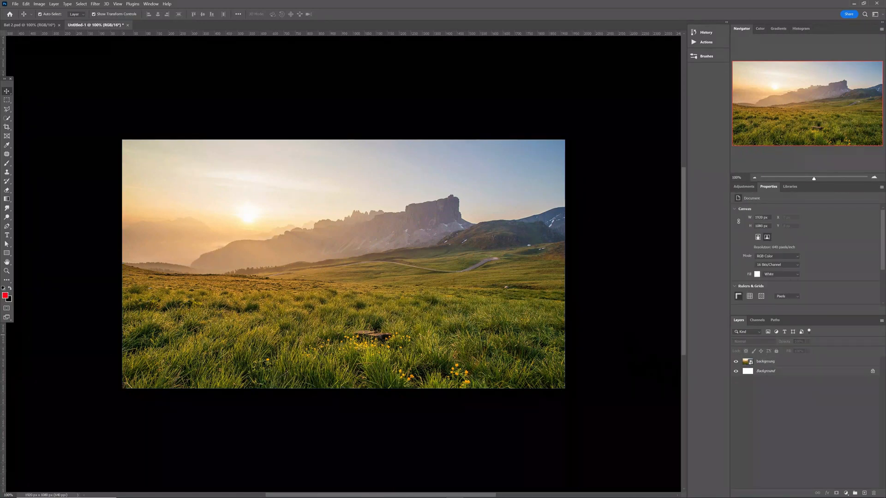
Place the dead-leaves forest path photo and widen it to the canvas edges.
drag(1, 266, 204, 306)
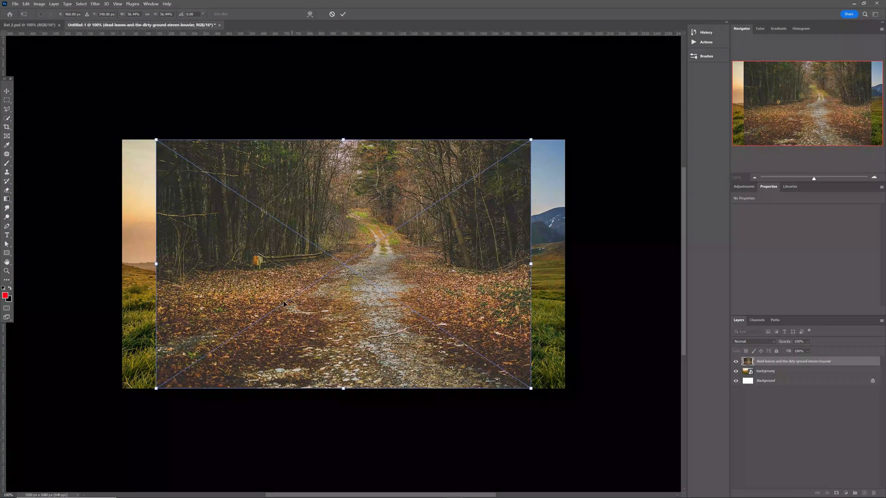
drag(152, 260, 118, 263)
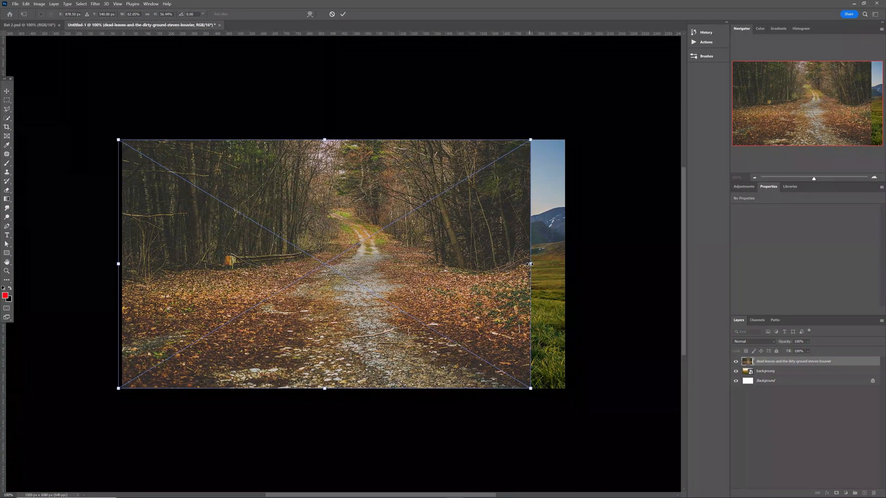
drag(530, 263, 565, 263)
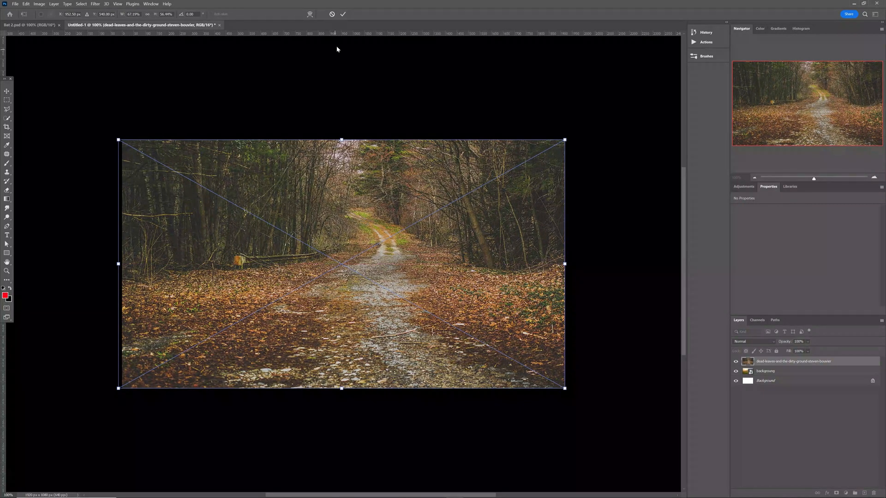
click(343, 14)
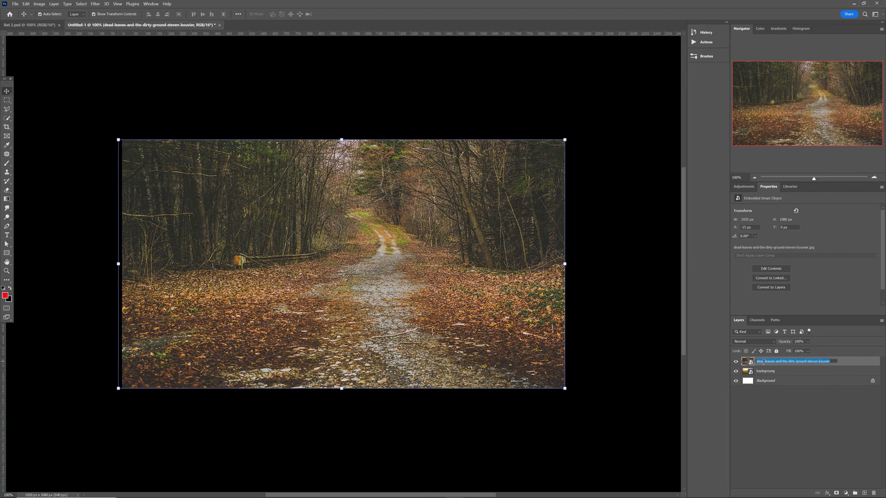
Name the forest layer 'foreground' and give it a layer mask.
text(foreground)
click(604, 302)
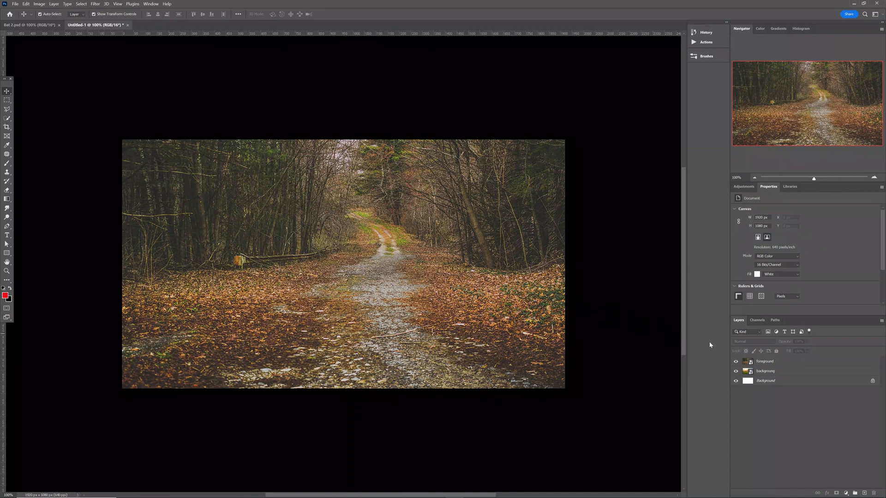
click(779, 366)
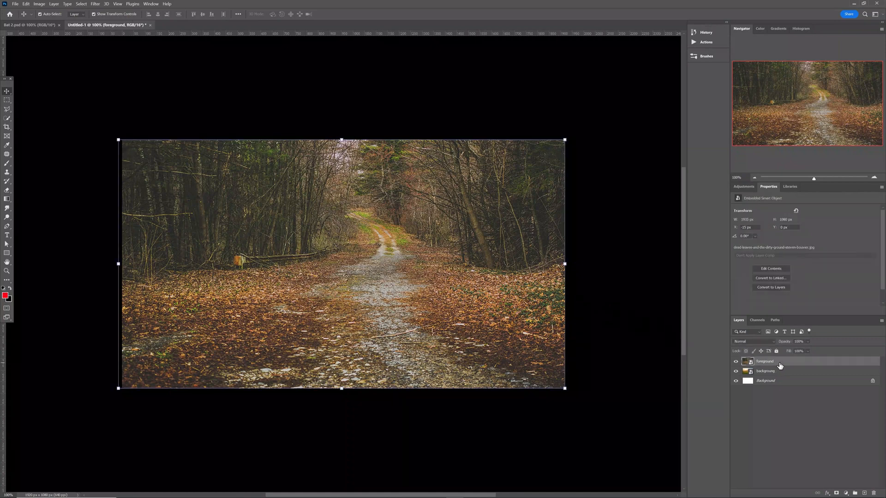
click(836, 493)
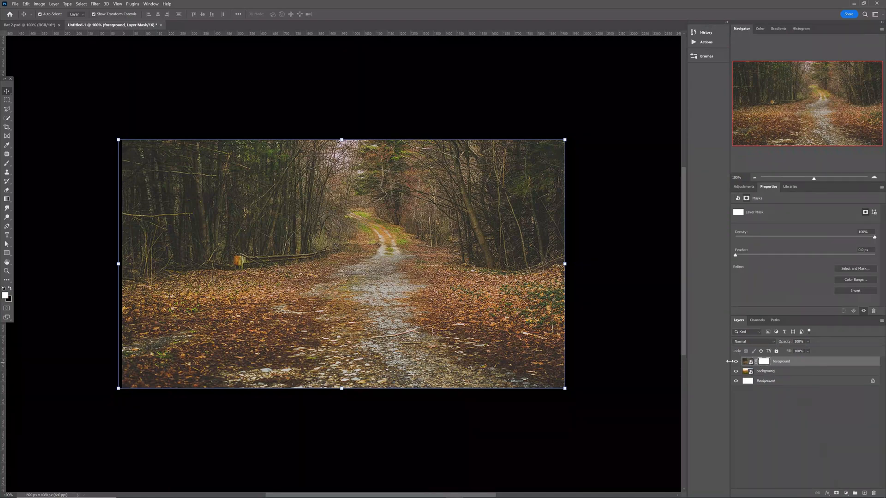
Set up a large black brush at 100% opacity for painting the mask.
key(b)
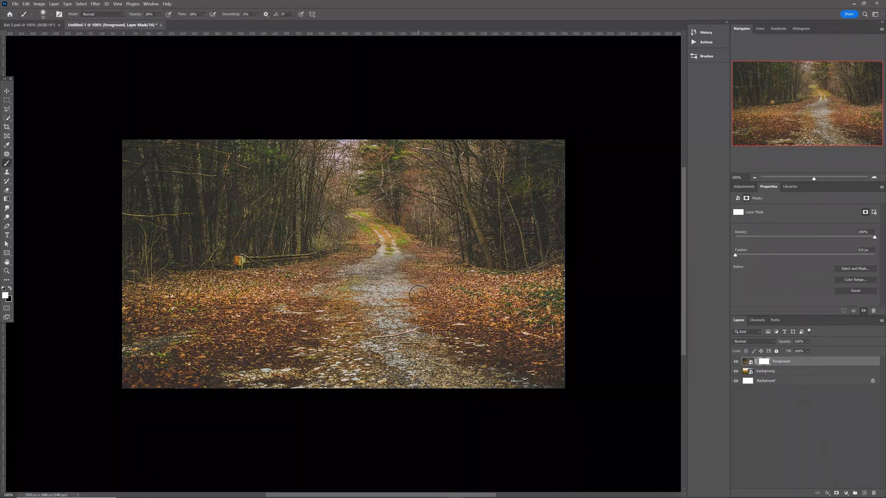
drag(409, 294, 441, 308)
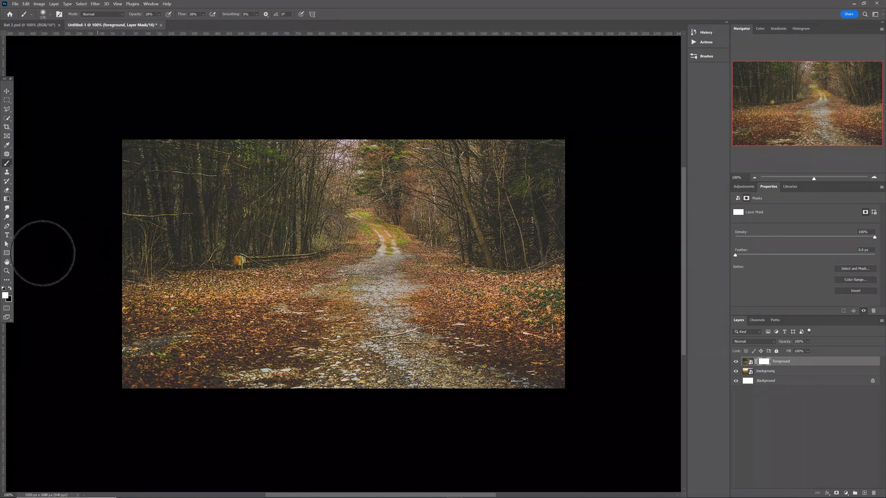
key(x)
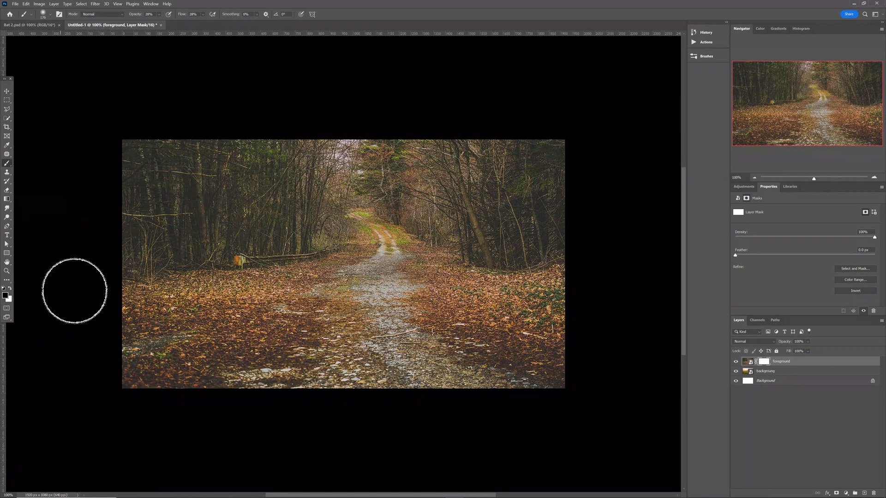
click(159, 15)
drag(180, 23, 208, 21)
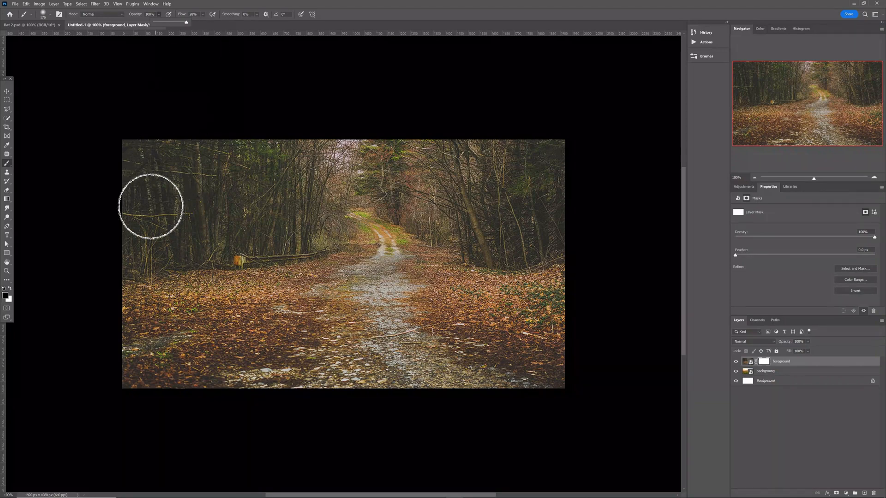
Paint the mask to fade the upper treeline into the sunset sky and mountains.
mouse_move(150, 203)
mouse_down()
mouse_move(142, 163)
mouse_move(150, 151)
mouse_move(135, 157)
mouse_move(197, 211)
mouse_move(219, 212)
mouse_move(156, 230)
mouse_move(151, 219)
mouse_move(171, 188)
mouse_move(123, 202)
mouse_move(137, 182)
mouse_move(204, 225)
mouse_move(279, 150)
mouse_move(281, 198)
mouse_move(269, 211)
mouse_move(300, 152)
mouse_move(306, 185)
mouse_move(528, 165)
mouse_move(442, 157)
mouse_move(531, 156)
mouse_move(577, 168)
mouse_move(557, 227)
mouse_move(492, 196)
mouse_move(476, 199)
mouse_move(329, 146)
mouse_move(295, 155)
mouse_move(299, 181)
mouse_move(284, 198)
mouse_move(336, 125)
mouse_move(483, 142)
mouse_move(410, 148)
mouse_up()
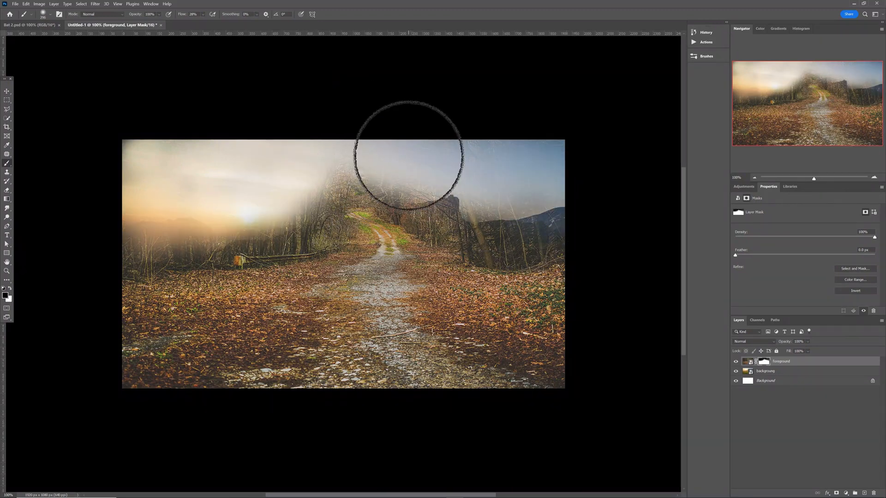
click(159, 15)
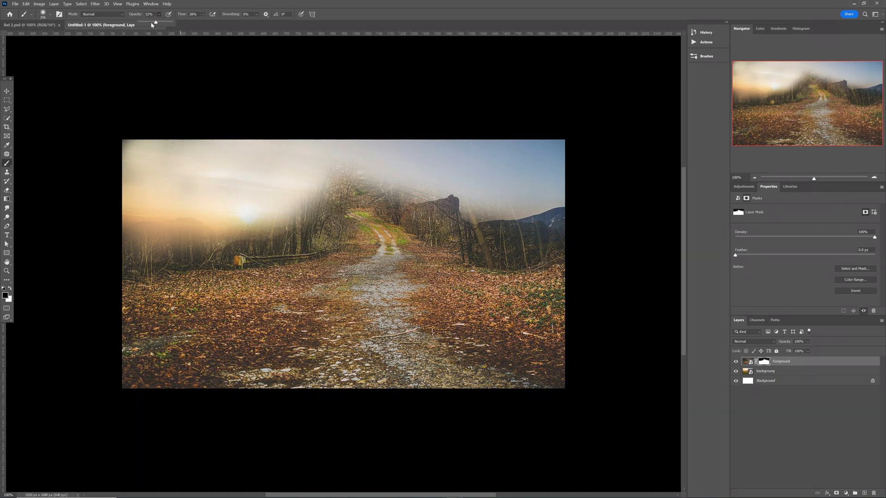
mouse_move(332, 170)
mouse_down()
mouse_move(258, 220)
mouse_move(140, 231)
mouse_move(175, 228)
mouse_up()
mouse_move(296, 193)
mouse_down()
mouse_move(359, 164)
mouse_move(443, 180)
mouse_move(456, 205)
mouse_move(560, 216)
mouse_move(520, 223)
mouse_move(377, 176)
mouse_up()
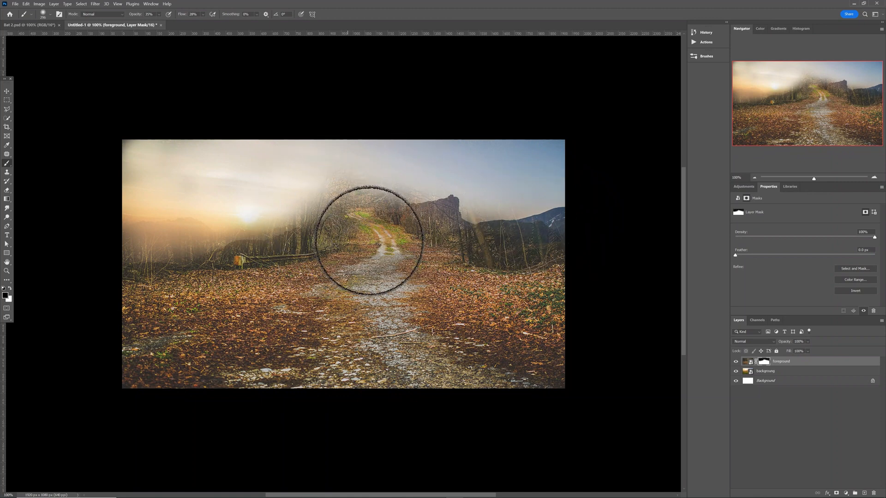
key(v)
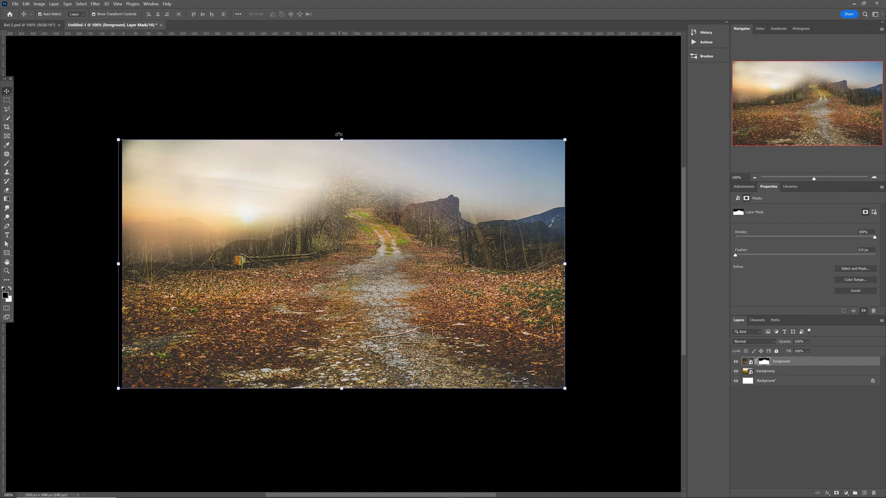
Lower the forest path layer's top edge and commit the transform.
drag(342, 142, 344, 187)
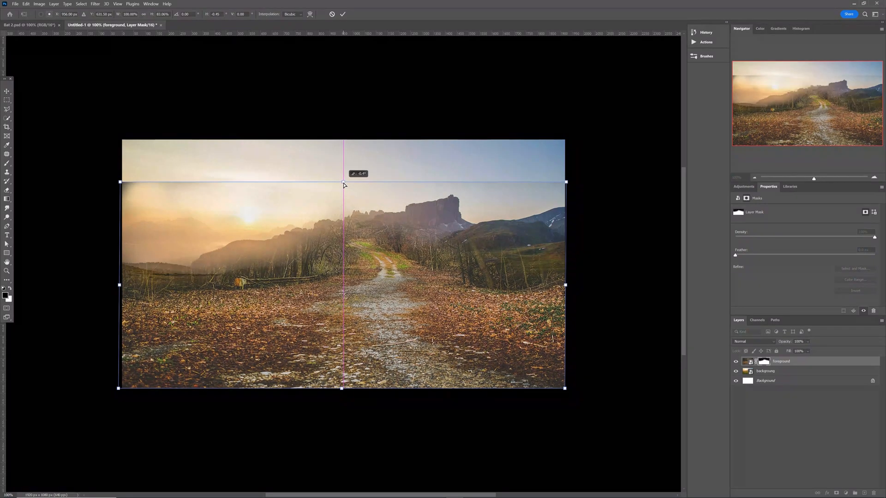
key(Return)
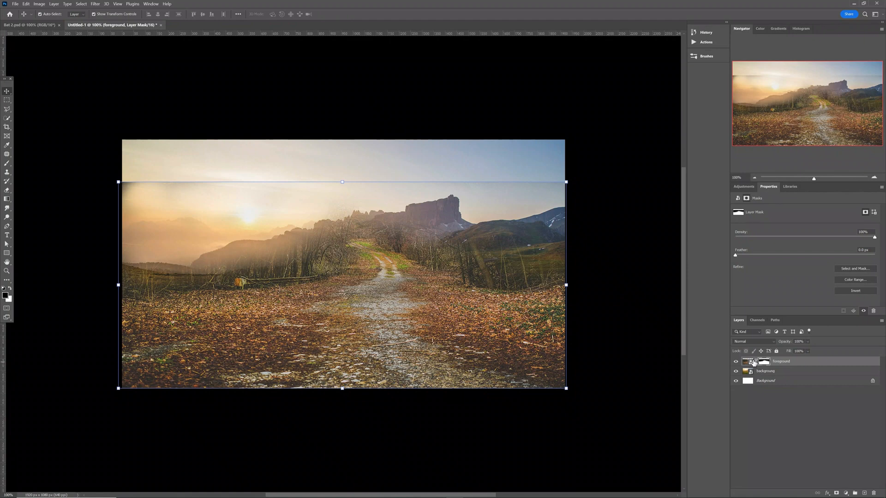
key(b)
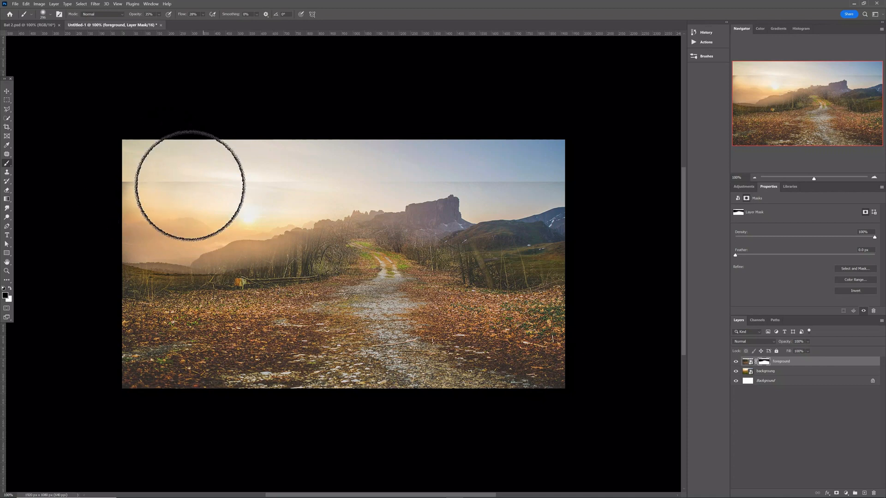
Paint away the hard sky seam on the mask, then bring in the wooden house image.
click(158, 14)
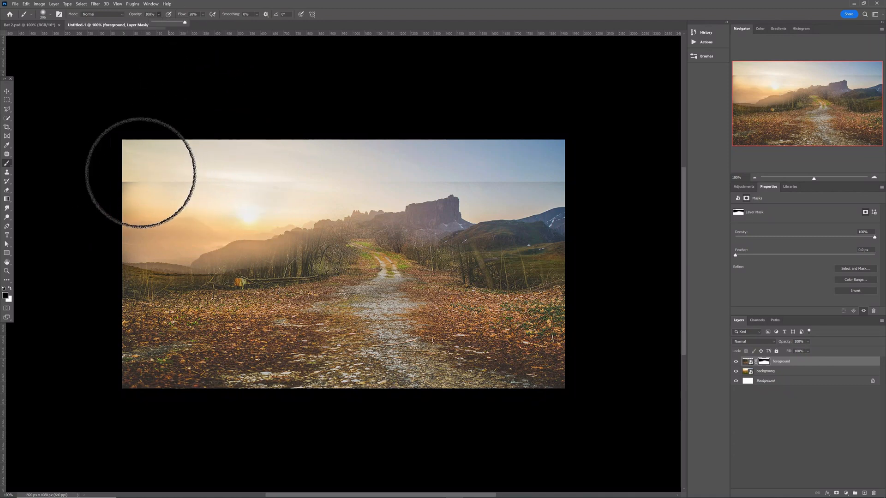
mouse_move(123, 173)
mouse_down()
mouse_move(581, 179)
mouse_move(408, 178)
mouse_move(489, 178)
mouse_move(431, 184)
mouse_move(317, 172)
mouse_move(530, 182)
mouse_move(486, 174)
mouse_up()
key(v)
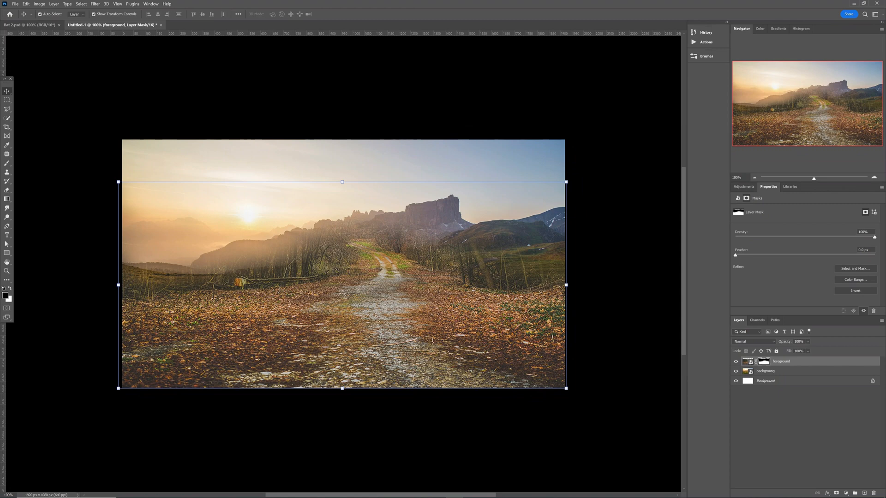
drag(0, 251, 363, 252)
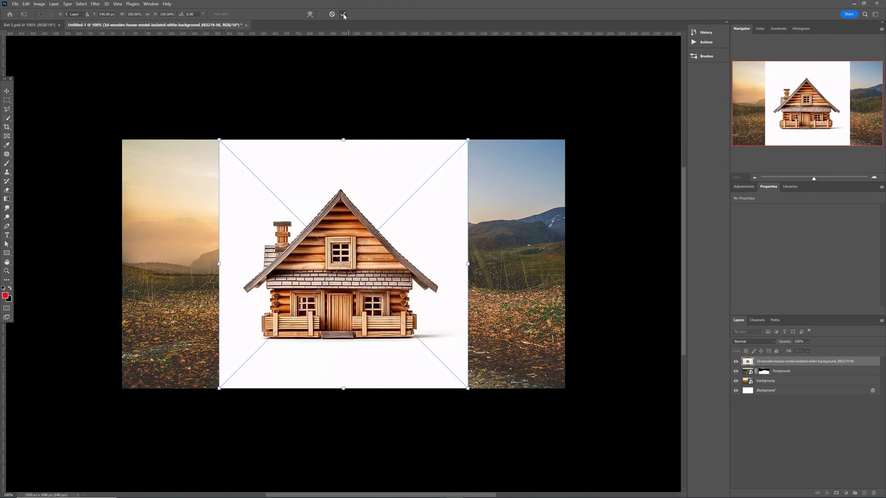
Place the house, mask out its white background, and move it up-right to the path's end.
click(343, 14)
click(8, 118)
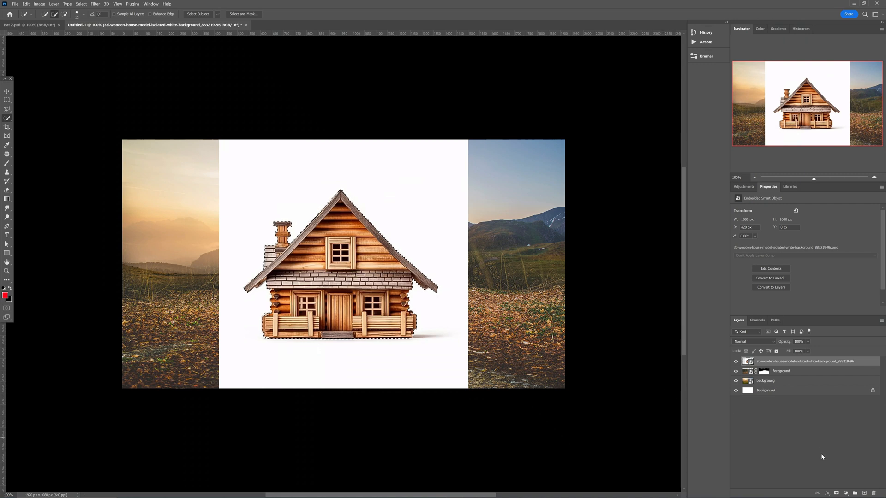
click(837, 494)
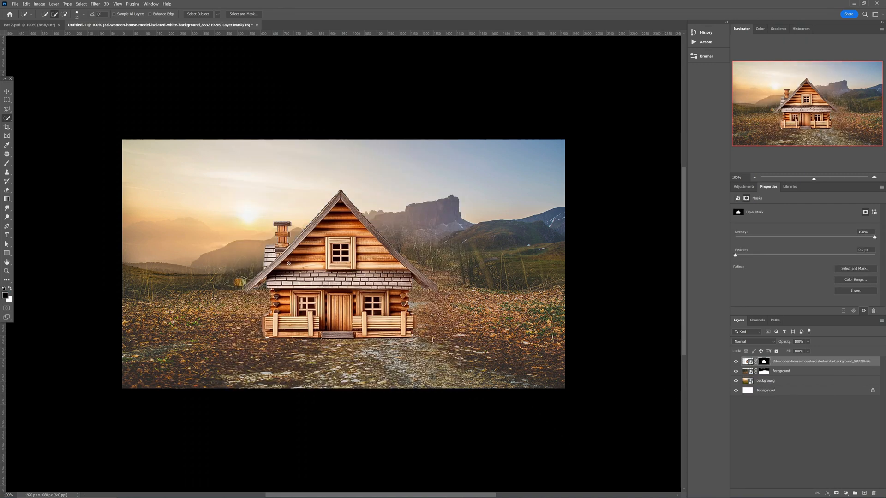
key(v)
drag(348, 274, 399, 235)
Squash the foreground layer down slightly from the top and commit it.
click(413, 382)
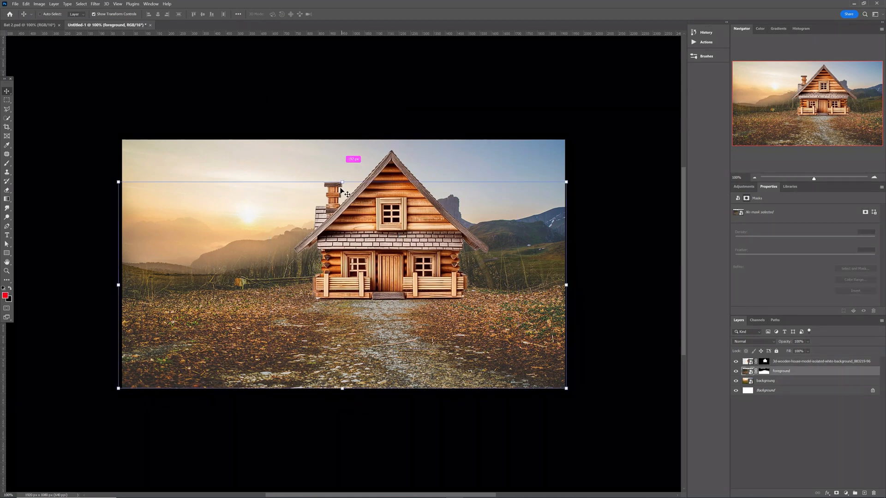
drag(342, 182, 342, 190)
key(Return)
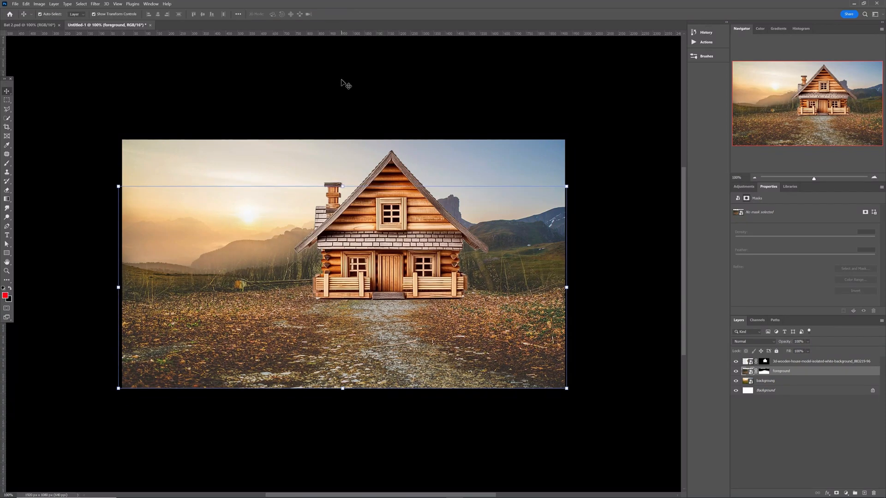
click(345, 84)
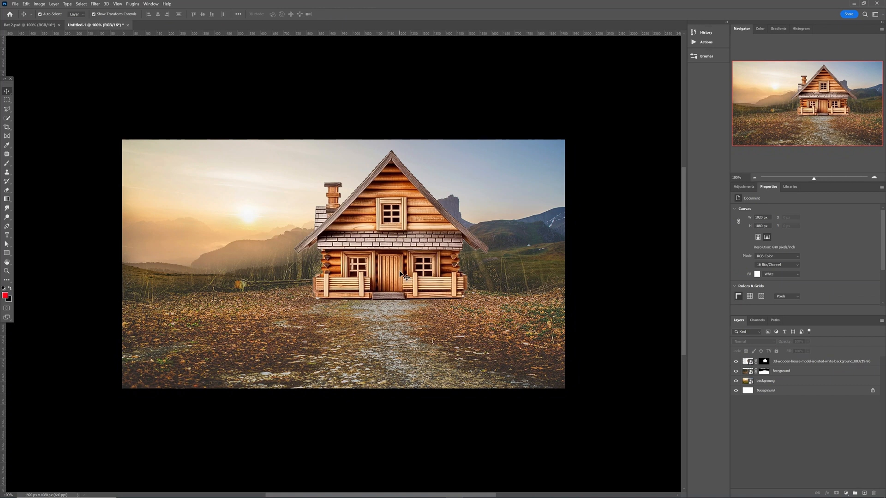
Rename the cabin layer to 'house'.
click(765, 361)
double_click(778, 364)
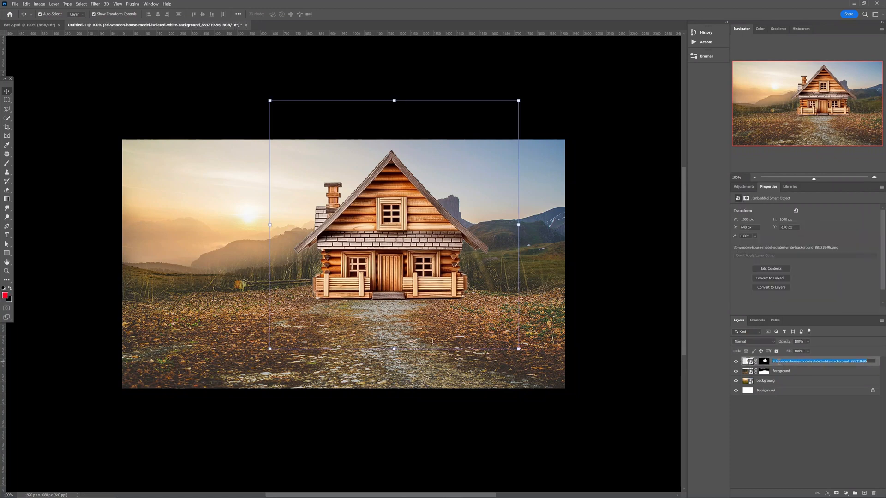
text(house)
key(Return)
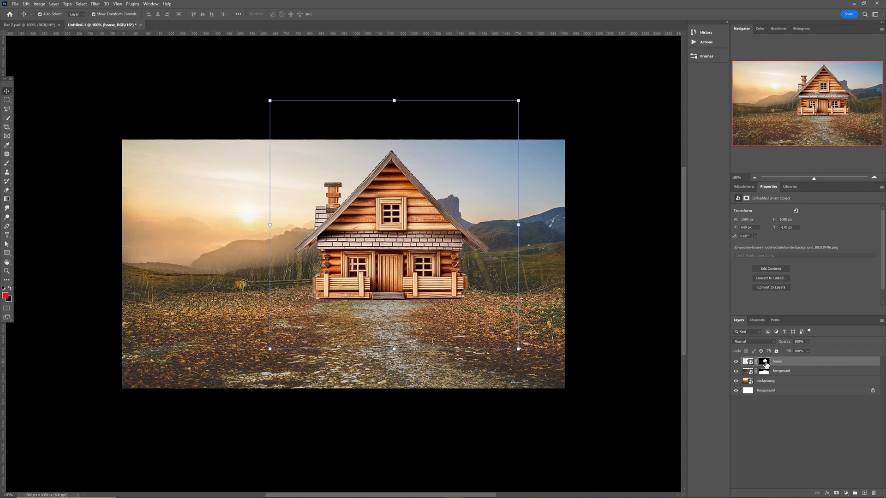
Refine the house mask with a 4 px Smart Radius and place the brown pathway image.
double_click(765, 362)
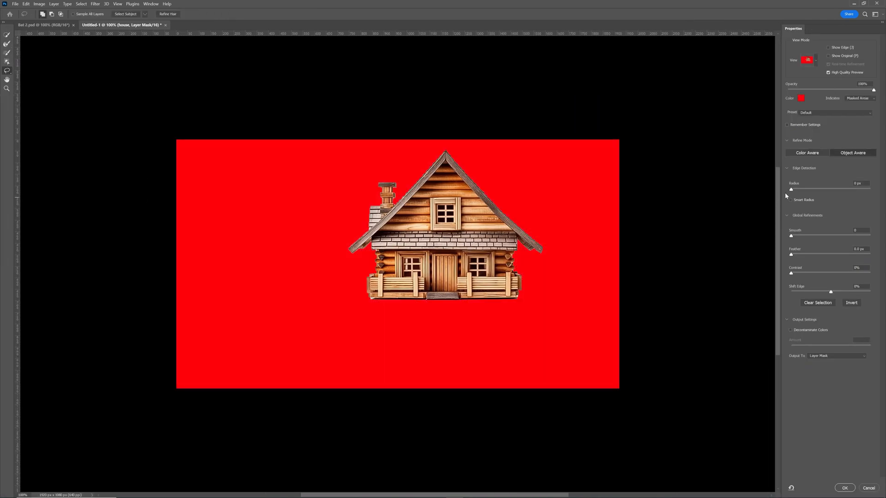
click(790, 200)
drag(791, 193, 811, 191)
click(846, 488)
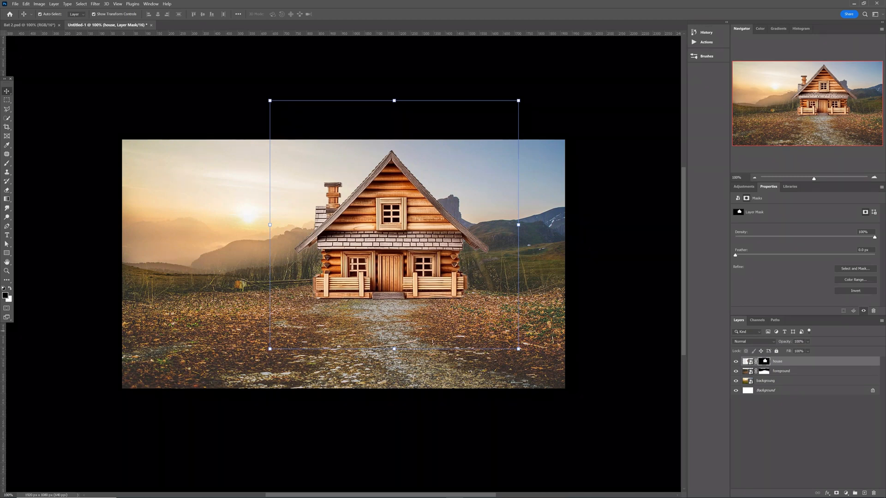
drag(0, 222, 322, 305)
click(343, 14)
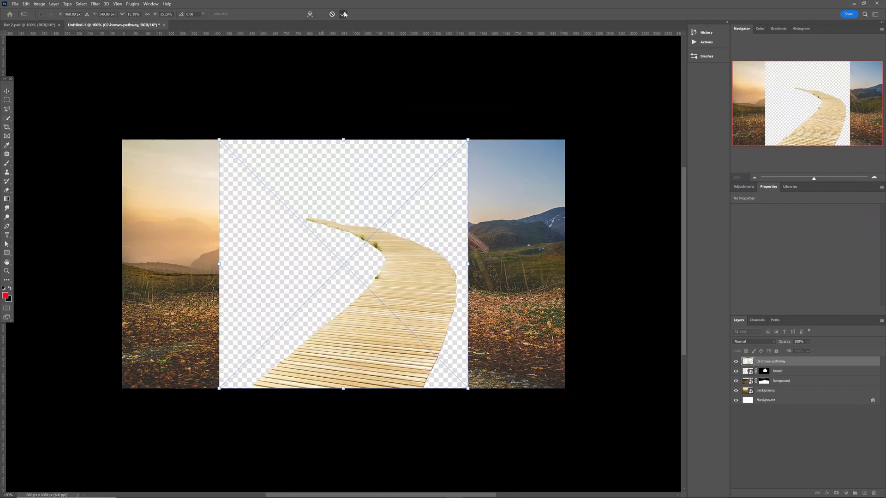
Mask the boardwalk to its subject and distort it flat toward the cabin.
click(11, 121)
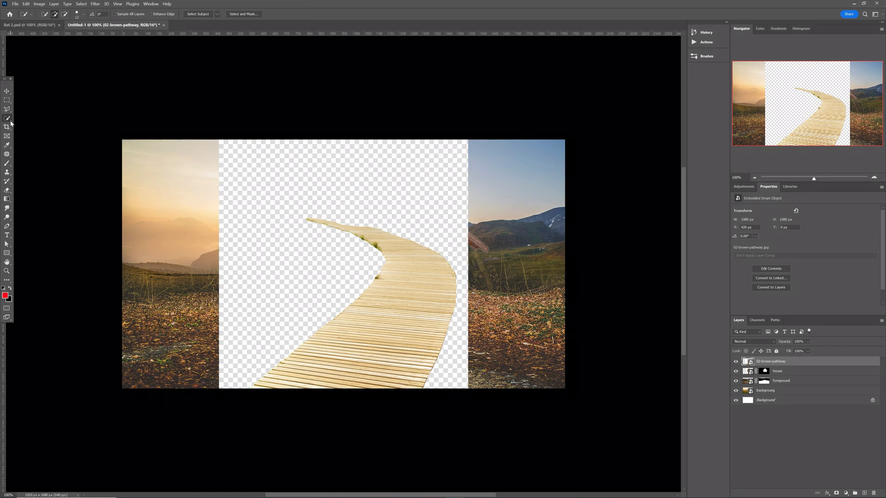
click(199, 14)
click(836, 493)
key(v)
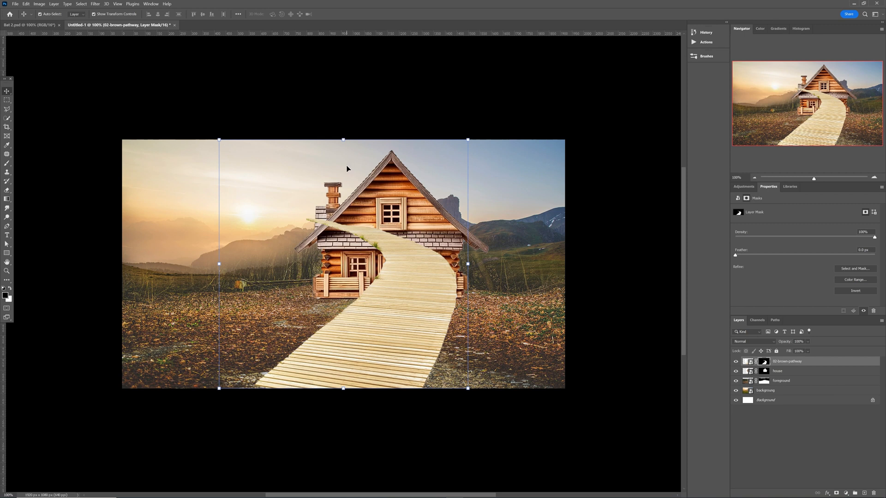
key(ctrl)
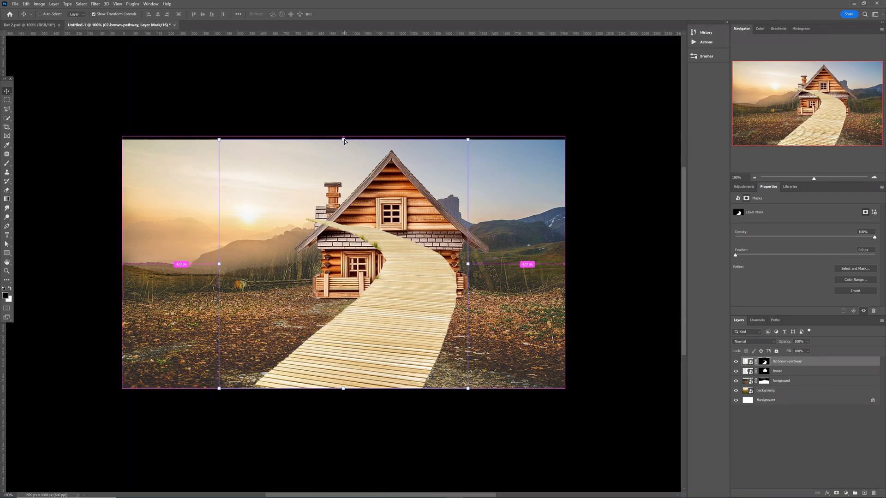
drag(343, 140, 353, 243)
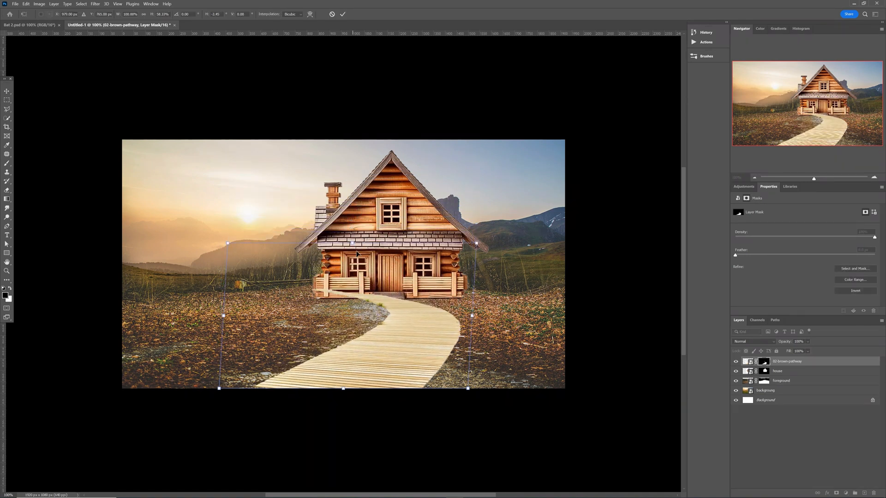
Rename the boardwalk layer 'pathway' and move it beneath the house layer.
double_click(783, 363)
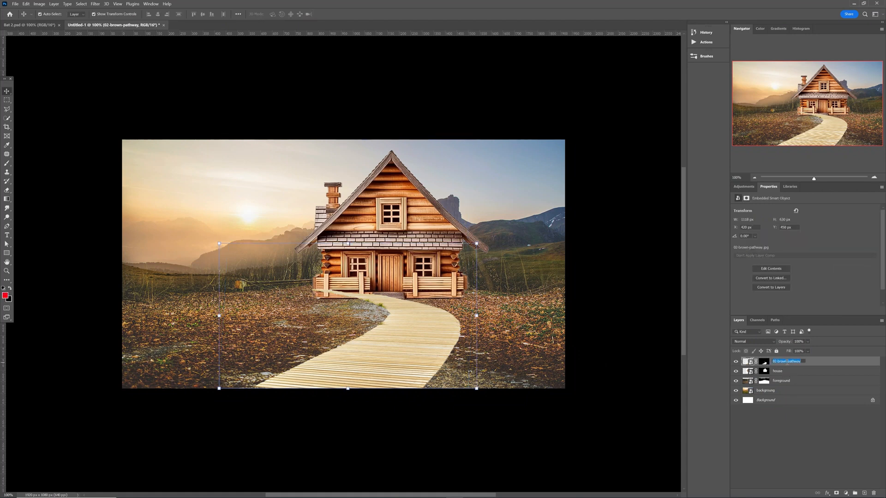
drag(787, 362, 775, 362)
key(Delete)
key(Return)
drag(786, 365, 784, 376)
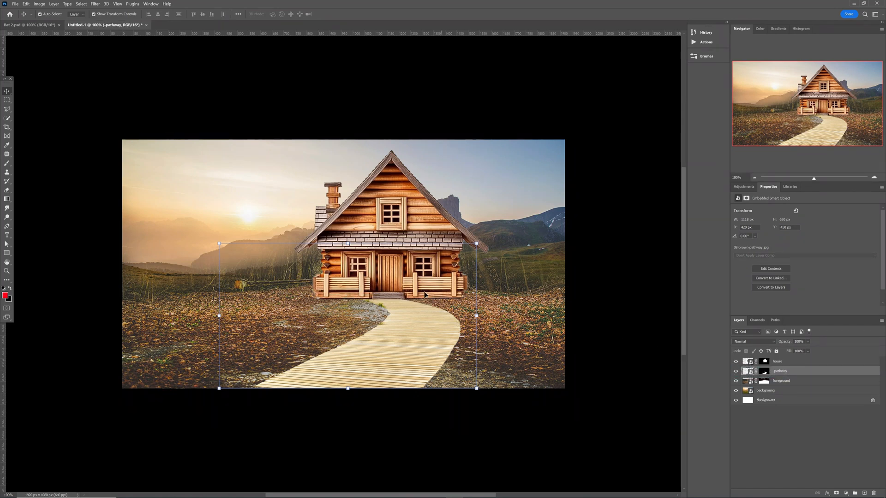
Nudge the house so it sits at the end of the path.
click(409, 216)
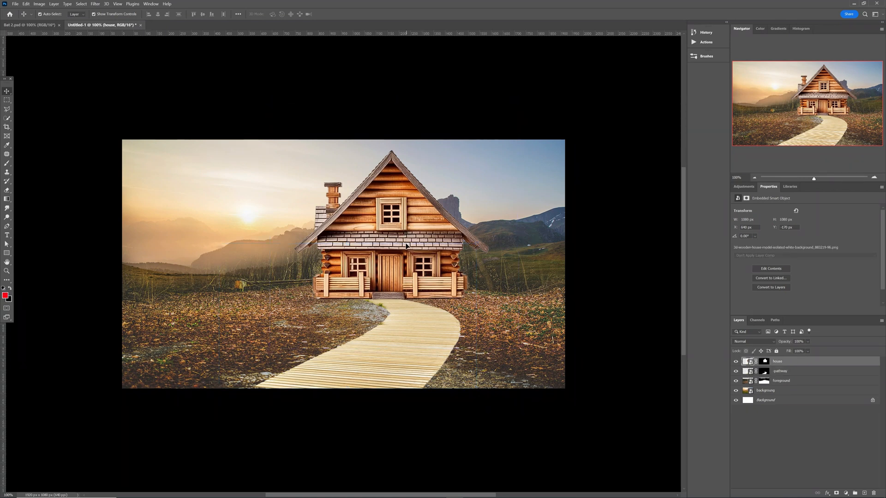
mouse_move(406, 246)
mouse_down()
mouse_move(388, 247)
mouse_move(399, 247)
mouse_up()
click(622, 266)
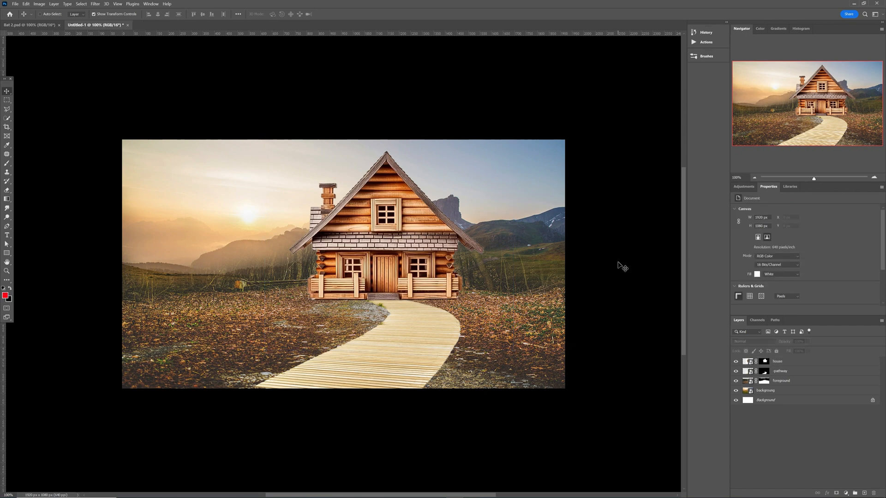
scroll(622, 266, up, 3)
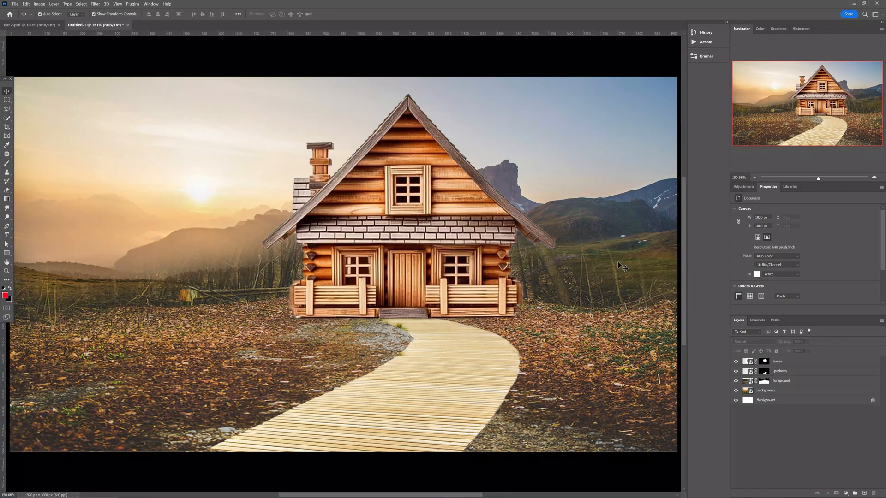
click(448, 216)
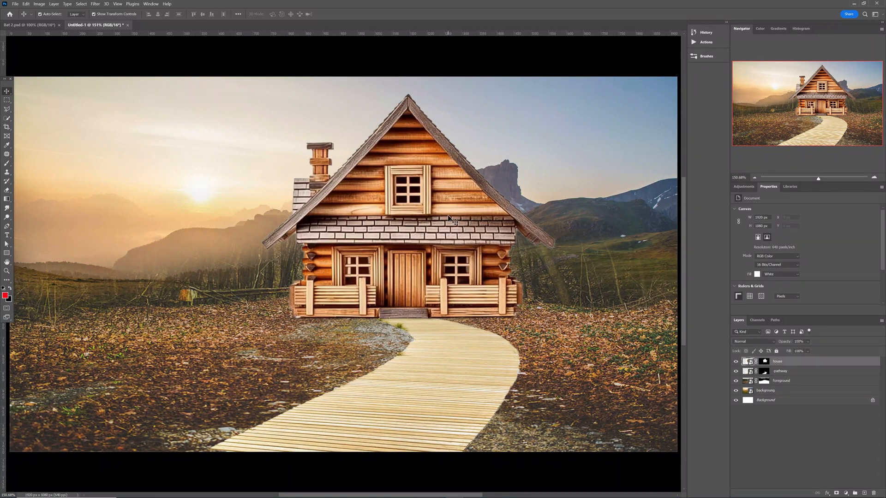
Hide the porch's bottom-left edge on the house mask with a ~116 px brush at 62%.
click(766, 363)
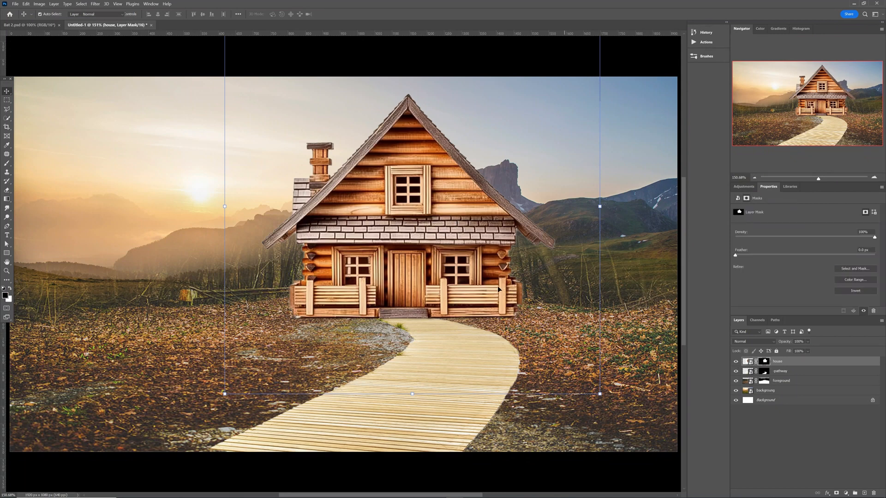
key(b)
mouse_move(461, 301)
mouse_down()
mouse_move(410, 304)
mouse_move(388, 328)
mouse_up()
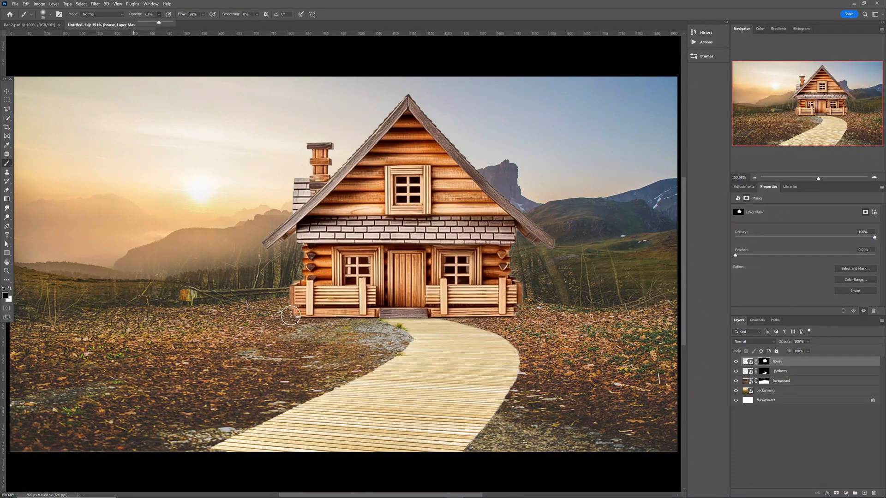
click(292, 316)
mouse_move(302, 317)
mouse_down()
mouse_move(368, 321)
mouse_move(301, 316)
mouse_move(520, 317)
mouse_move(440, 313)
mouse_up()
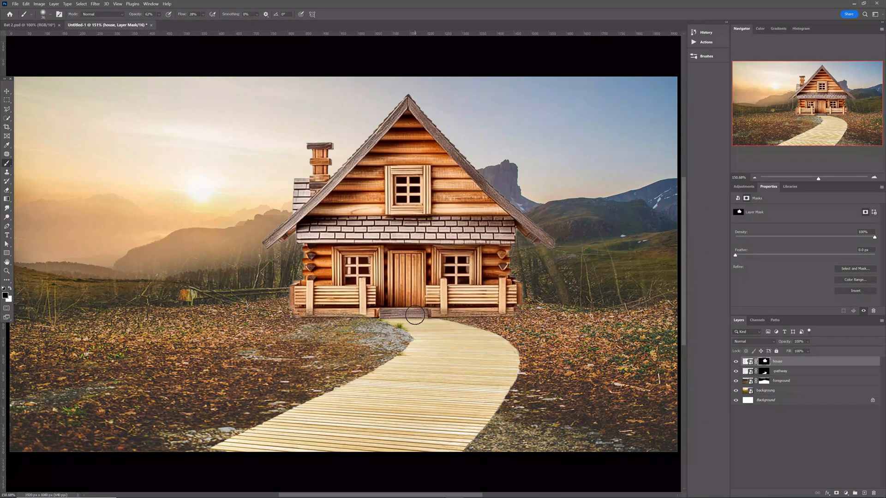
Zoom in where the porch meets the path and blend it with a size 14 brush.
key(z)
drag(413, 316, 421, 326)
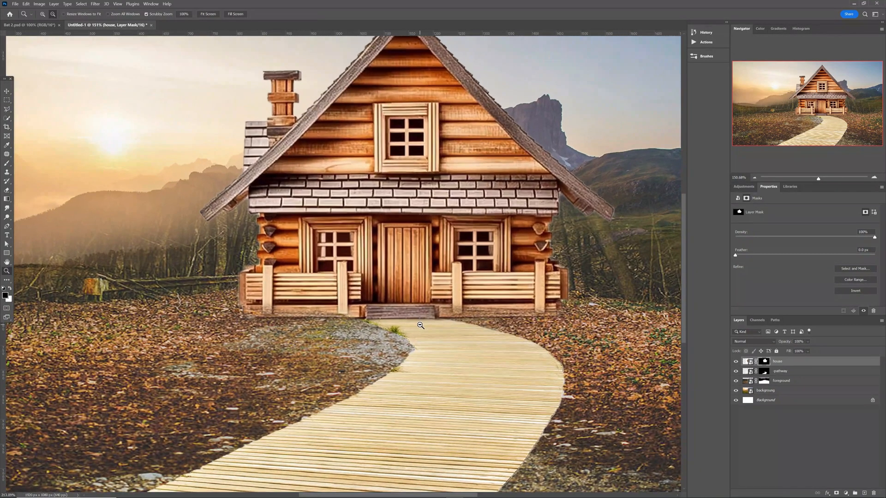
key(b)
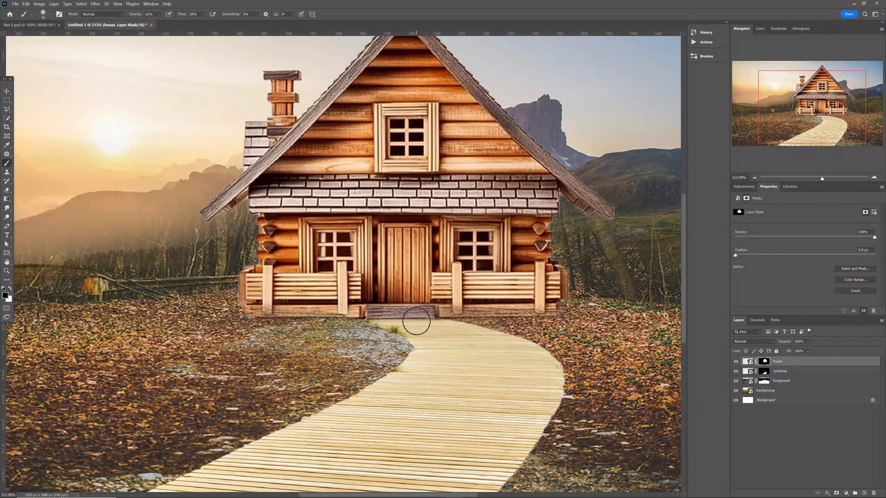
mouse_move(417, 321)
mouse_down()
mouse_move(392, 320)
mouse_move(432, 318)
mouse_move(377, 318)
mouse_move(430, 318)
mouse_move(400, 322)
mouse_move(405, 328)
mouse_move(397, 322)
mouse_move(561, 314)
mouse_move(510, 319)
mouse_up()
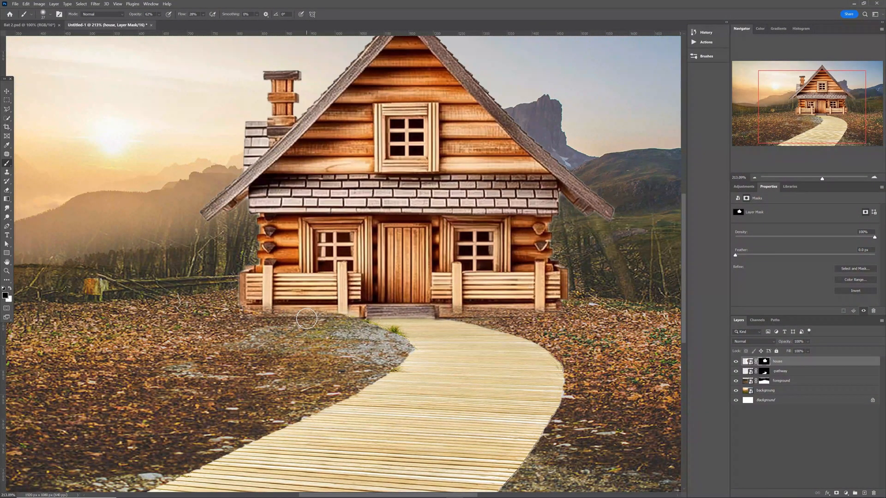
key(ctrl+1)
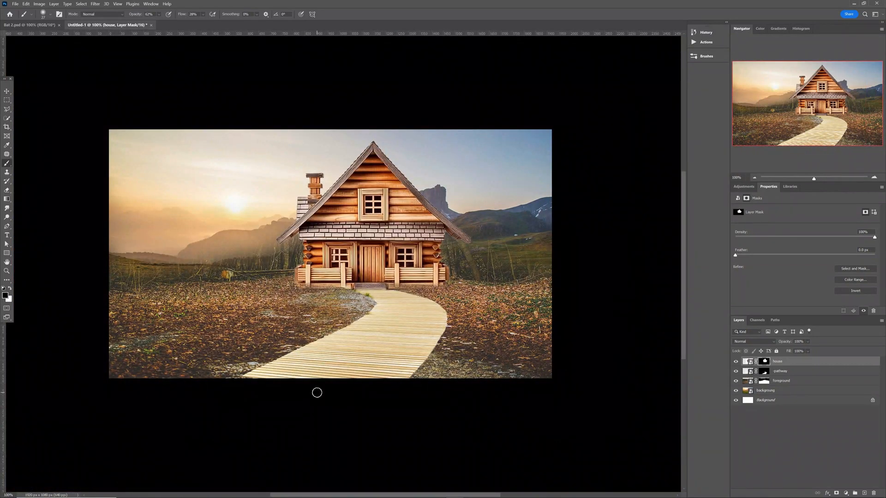
Clip a Hue/Saturation layer to foreground with Saturation -75 and Lightness -21.
key(v)
click(248, 330)
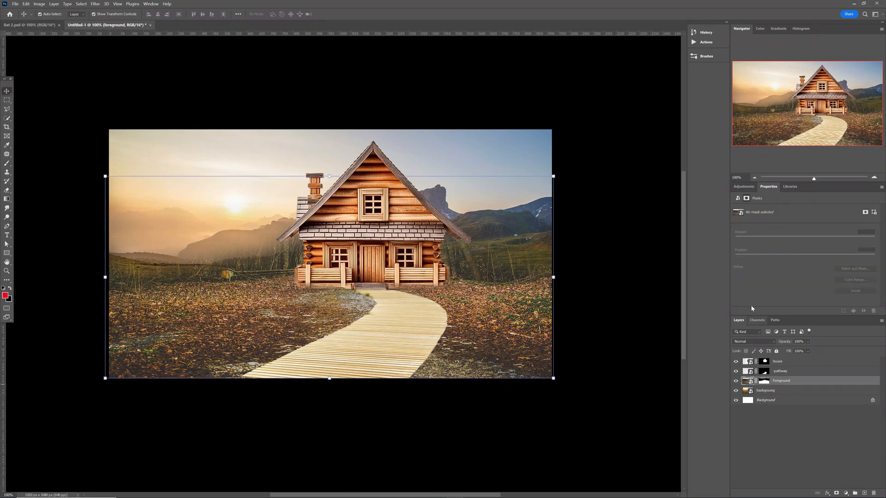
click(742, 186)
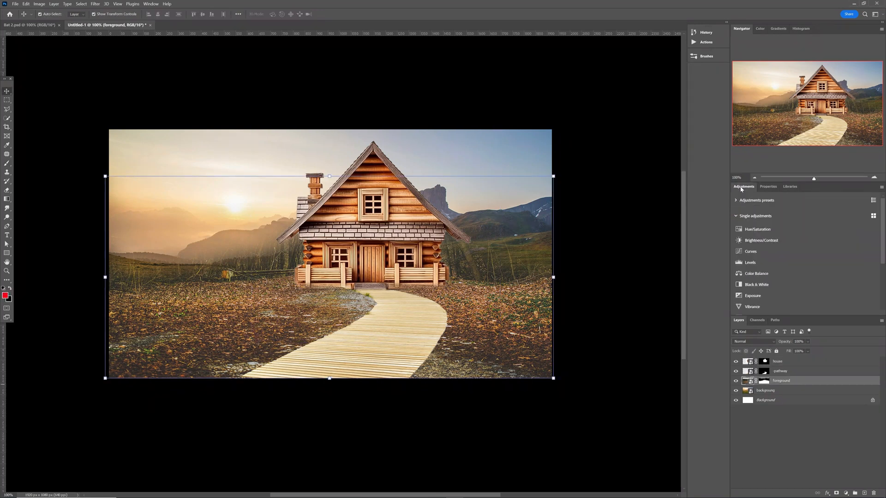
click(751, 228)
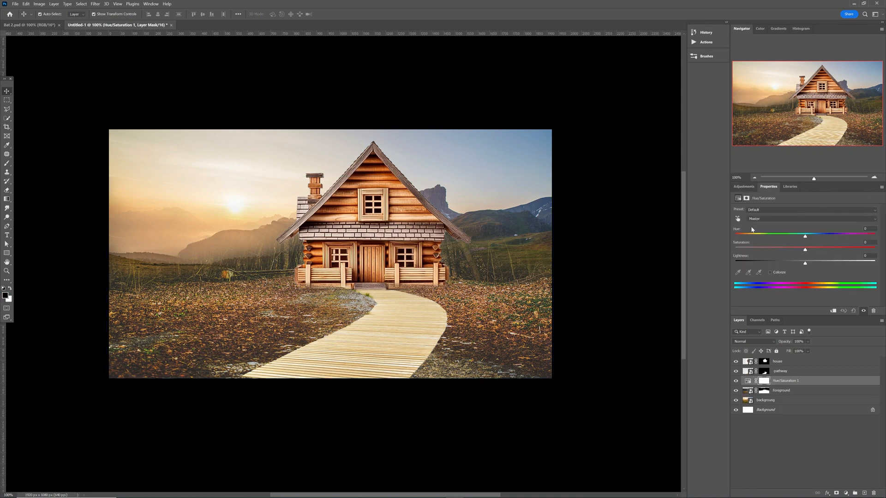
click(833, 311)
drag(795, 253, 755, 254)
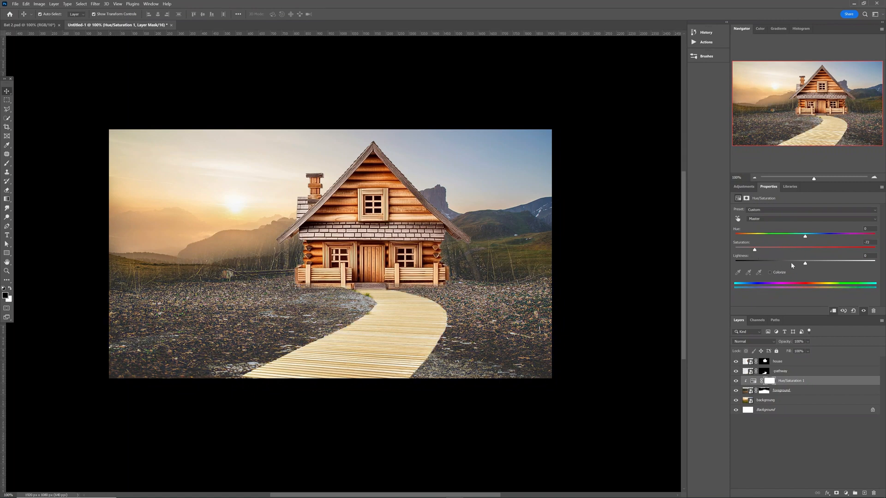
drag(805, 264, 791, 265)
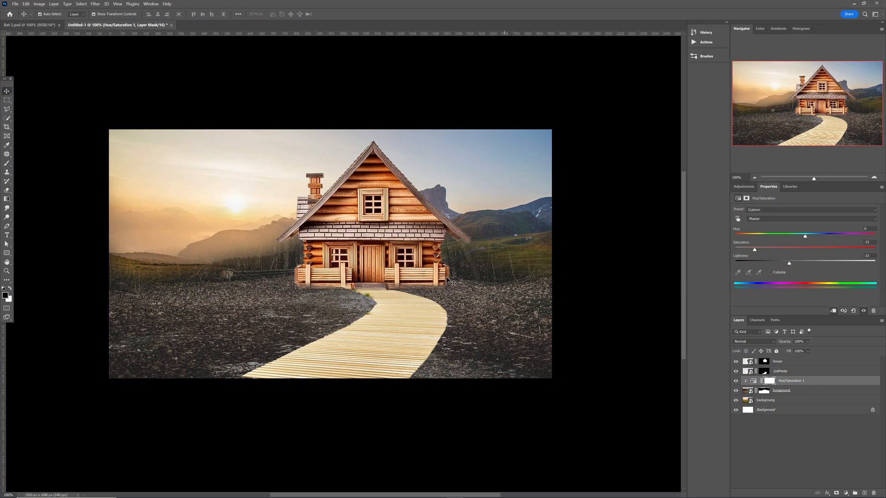
click(479, 184)
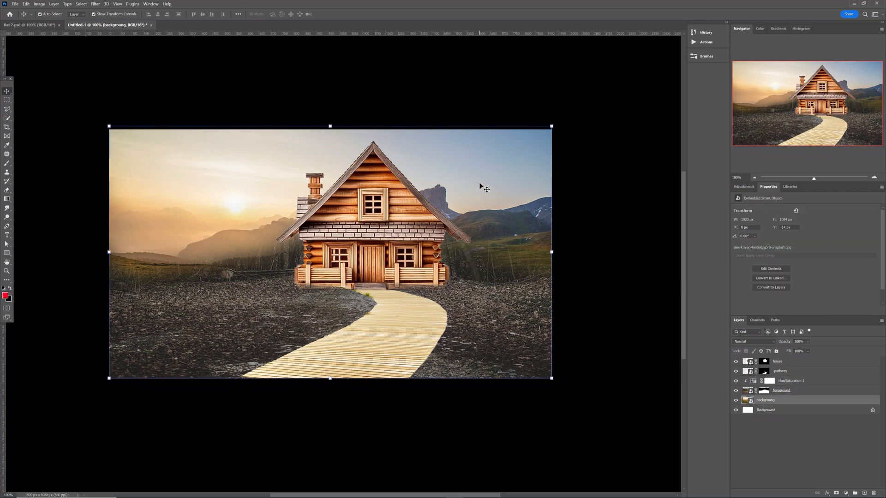
Clip a Hue/Saturation layer to backgroung with Saturation -60 and Lightness -15.
click(743, 187)
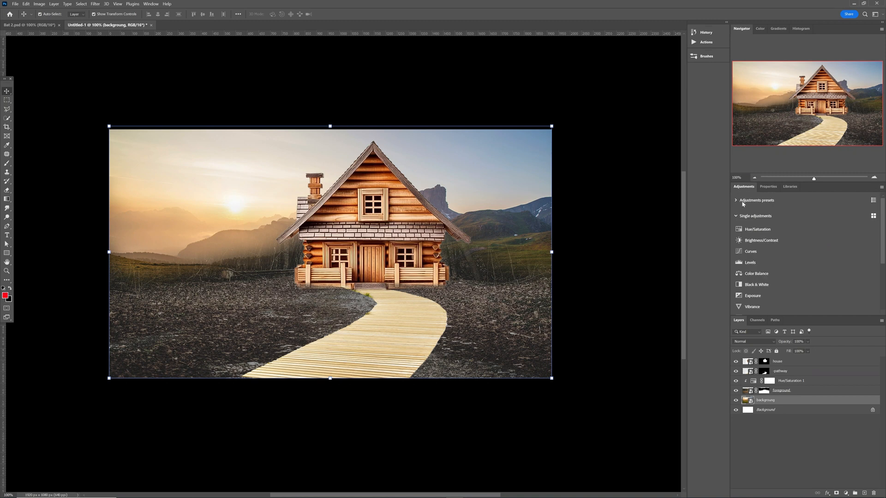
click(752, 229)
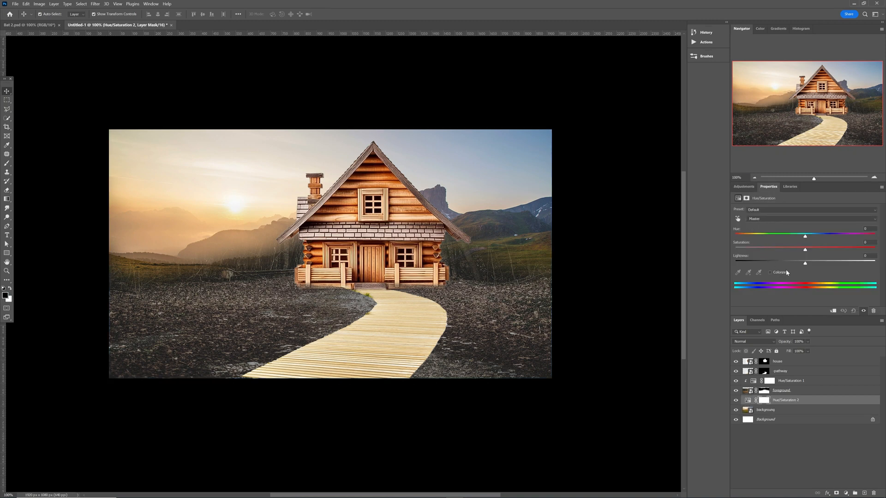
click(832, 312)
drag(777, 250, 762, 250)
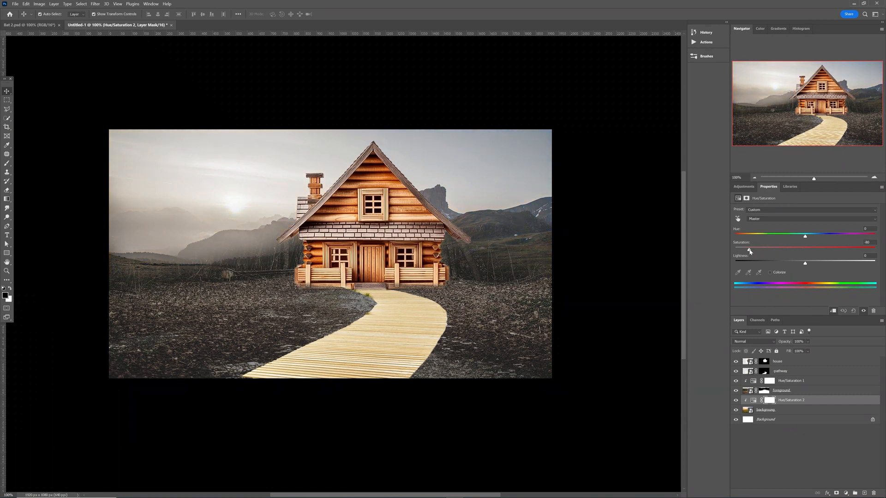
drag(804, 265, 794, 265)
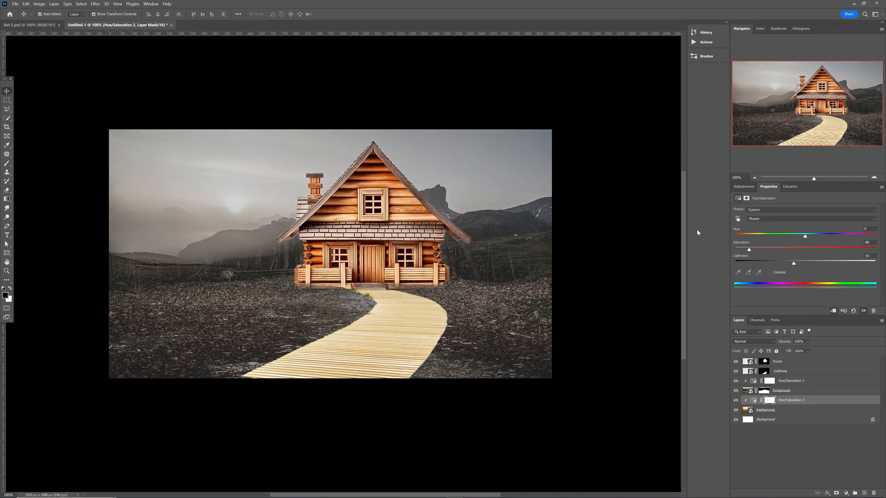
click(409, 221)
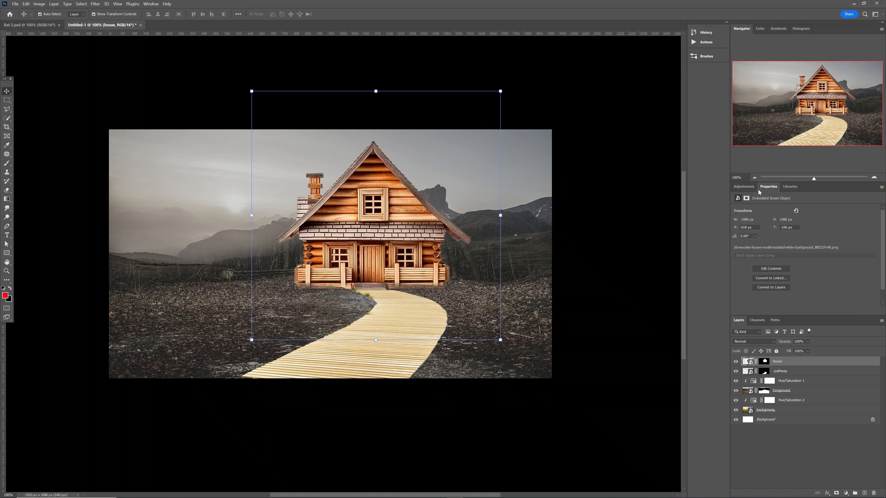
Clip a Hue/Saturation adjustment to the cabin with Saturation -50 and lower Lightness.
click(744, 186)
click(771, 229)
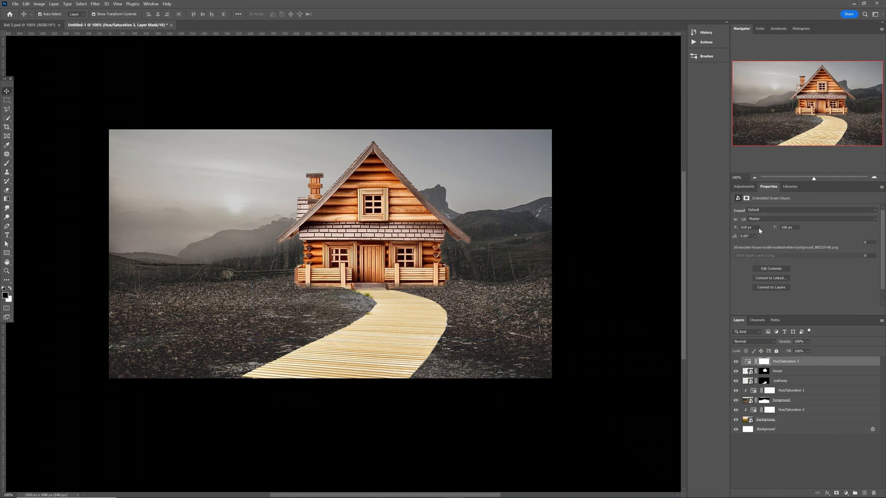
click(832, 311)
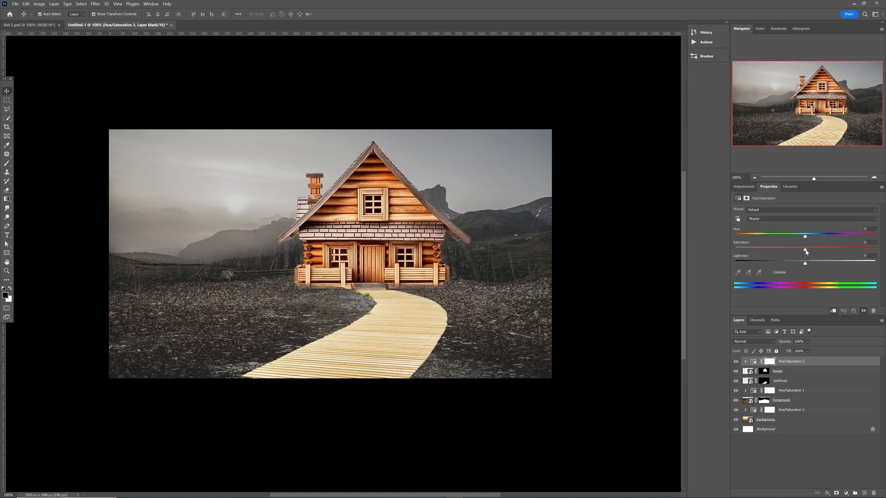
mouse_move(779, 252)
mouse_down()
mouse_move(763, 251)
mouse_move(801, 264)
mouse_move(790, 264)
mouse_up()
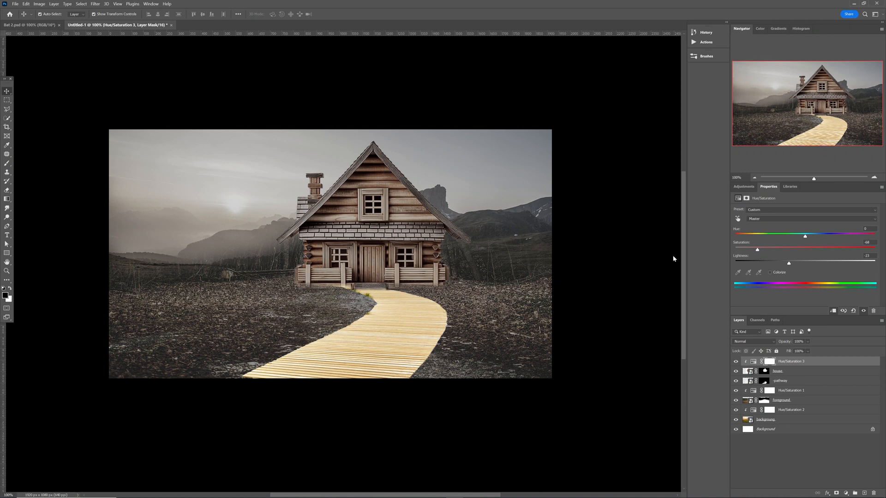
click(402, 349)
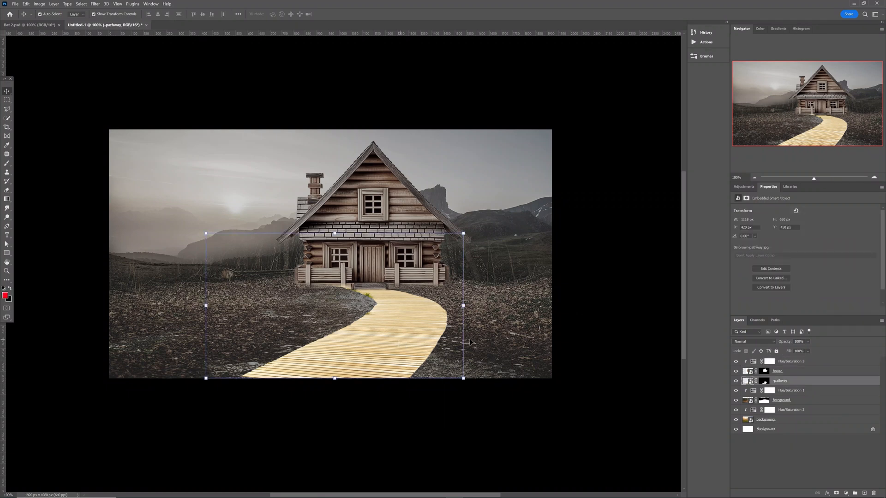
Clip a Hue/Saturation adjustment to the boardwalk with Saturation -50 and reduced Lightness.
click(736, 188)
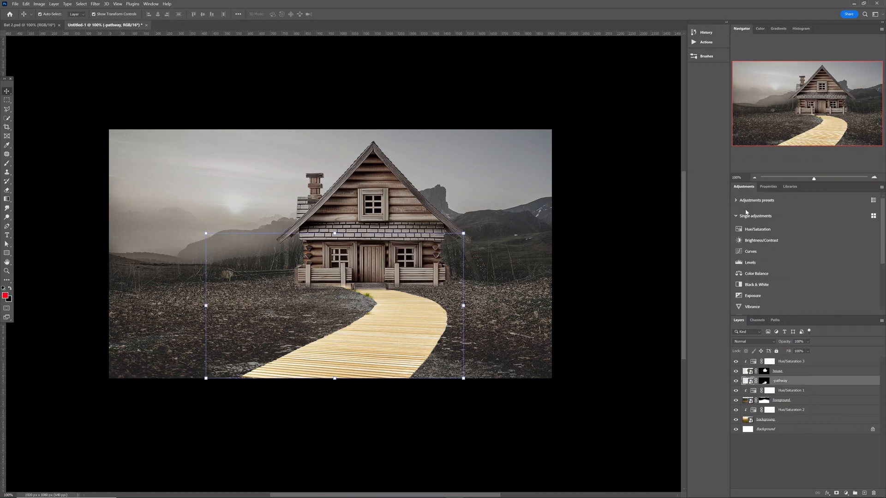
click(752, 230)
click(831, 310)
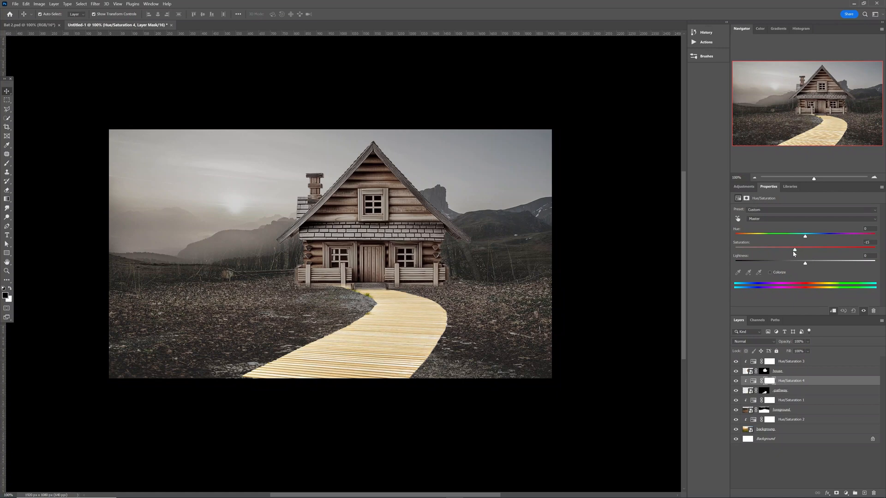
drag(793, 253, 768, 254)
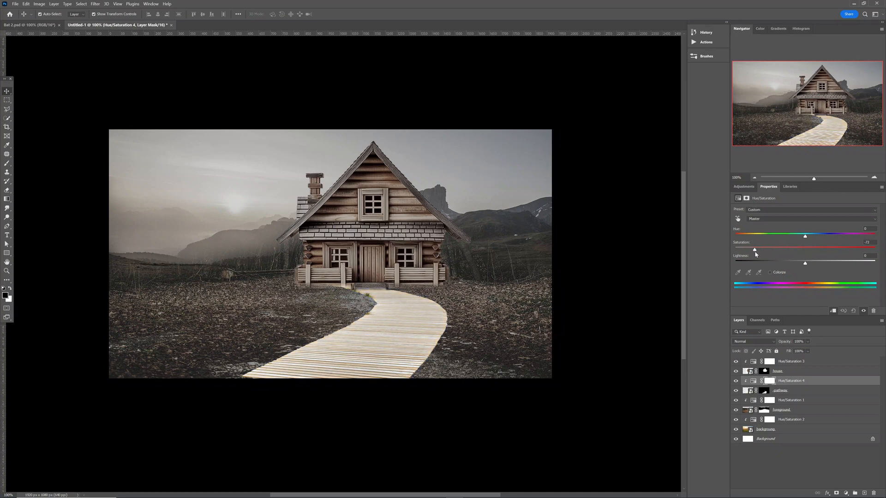
drag(804, 266, 786, 265)
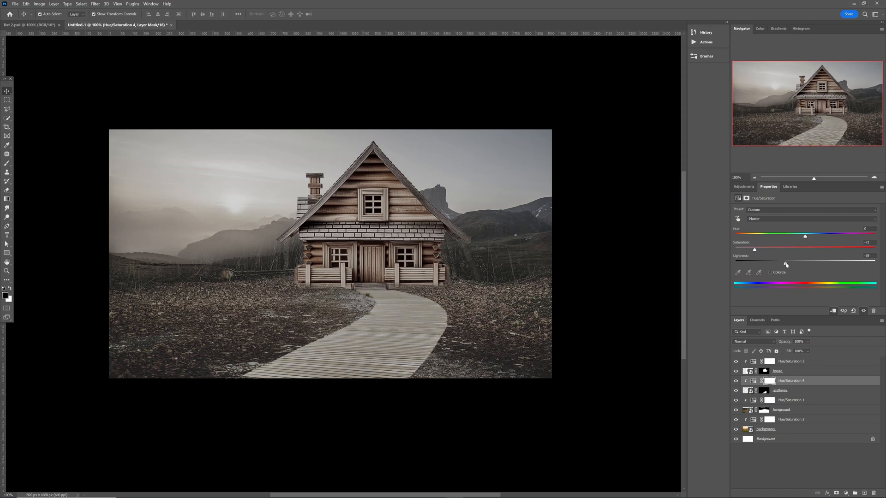
click(630, 277)
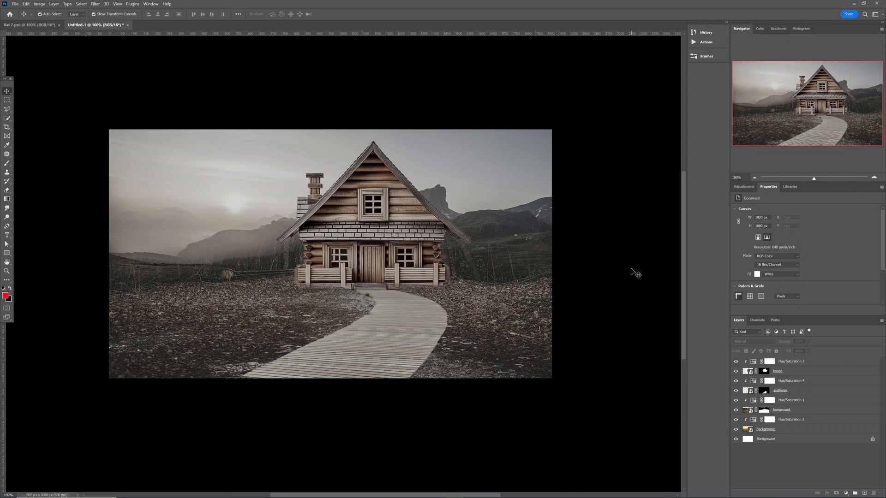
Target the pathway layer's mask with a soft brush of about 39 px, zoomed in.
click(398, 343)
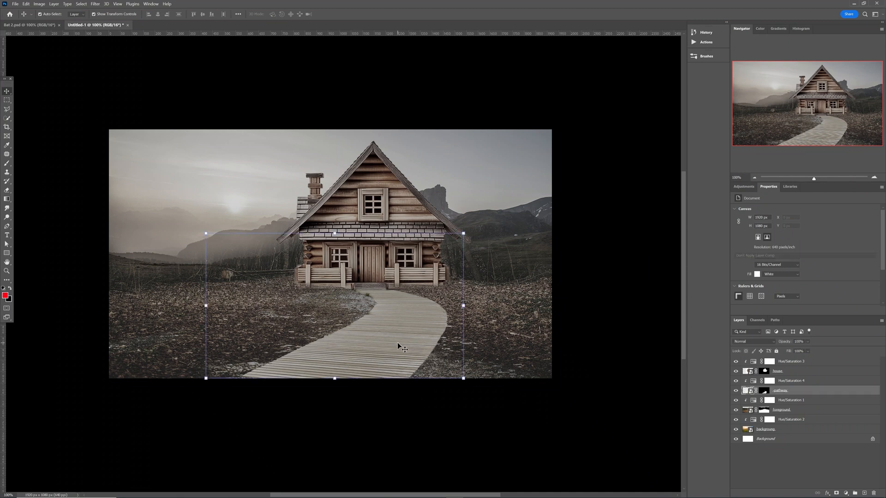
click(761, 392)
key(b)
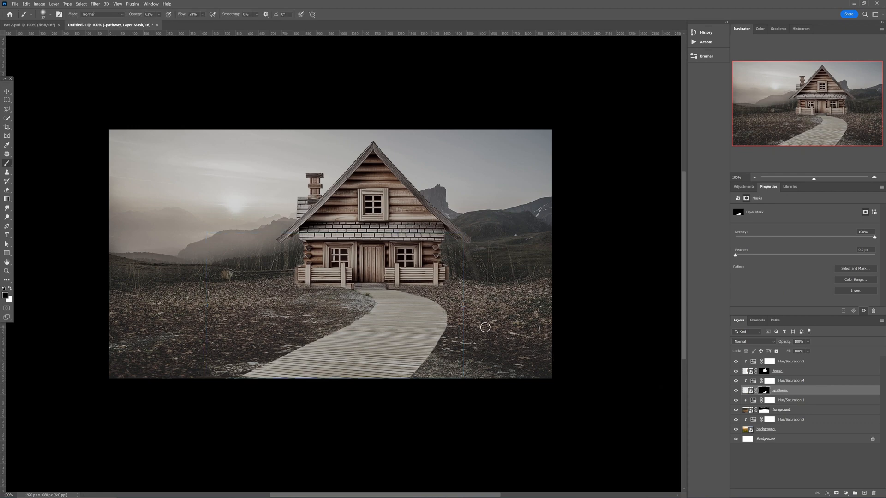
alt+right_click(473, 326)
key(ctrl+0)
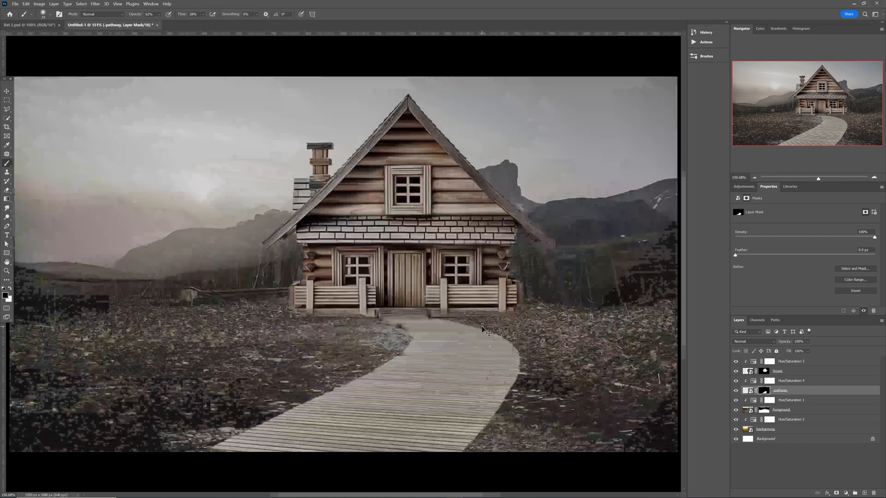
alt+right_click(482, 326)
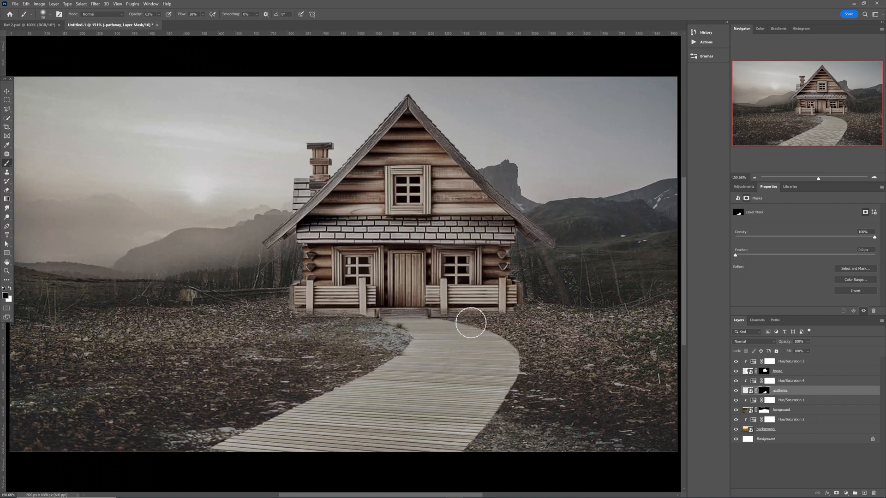
alt+right_click(471, 323)
Paint black along the path's right, upper-left and upper-right edges to fade them.
mouse_move(455, 320)
mouse_down()
mouse_move(512, 343)
mouse_move(504, 342)
mouse_move(512, 386)
mouse_move(462, 456)
mouse_move(522, 354)
mouse_move(507, 397)
mouse_move(518, 350)
mouse_up()
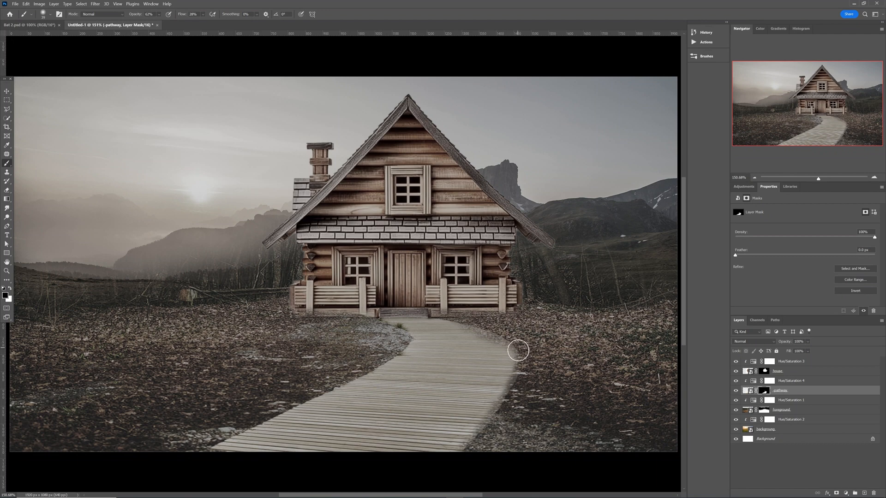
mouse_move(387, 321)
mouse_down()
mouse_move(399, 350)
mouse_move(369, 374)
mouse_move(376, 374)
mouse_move(322, 400)
mouse_move(411, 330)
mouse_move(327, 406)
mouse_move(229, 427)
mouse_move(237, 436)
mouse_move(262, 427)
mouse_move(352, 377)
mouse_move(208, 446)
mouse_move(231, 450)
mouse_up()
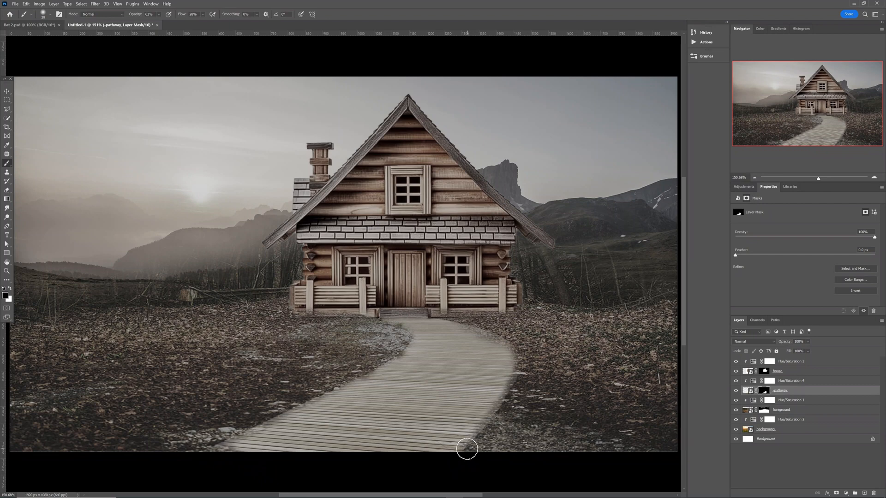
mouse_move(484, 333)
mouse_down()
mouse_move(518, 391)
mouse_move(523, 384)
mouse_move(493, 358)
mouse_move(501, 375)
mouse_move(542, 390)
mouse_move(504, 389)
mouse_move(463, 447)
mouse_up()
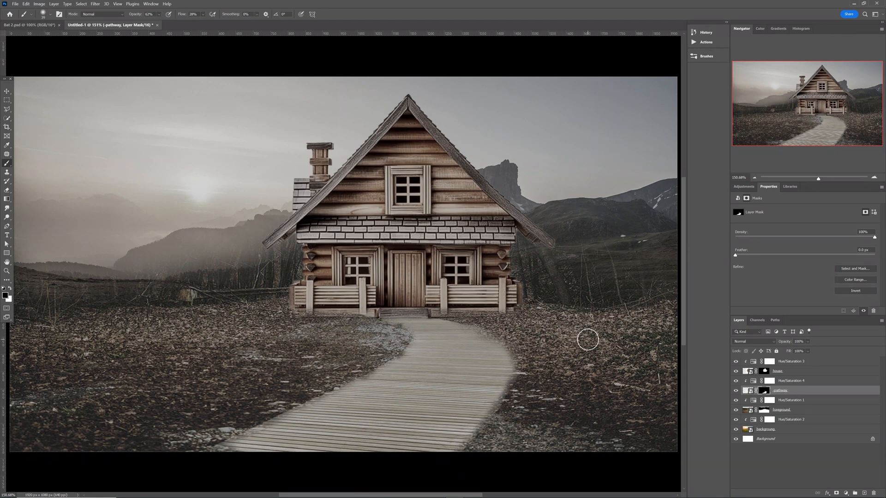
key(ctrl+1)
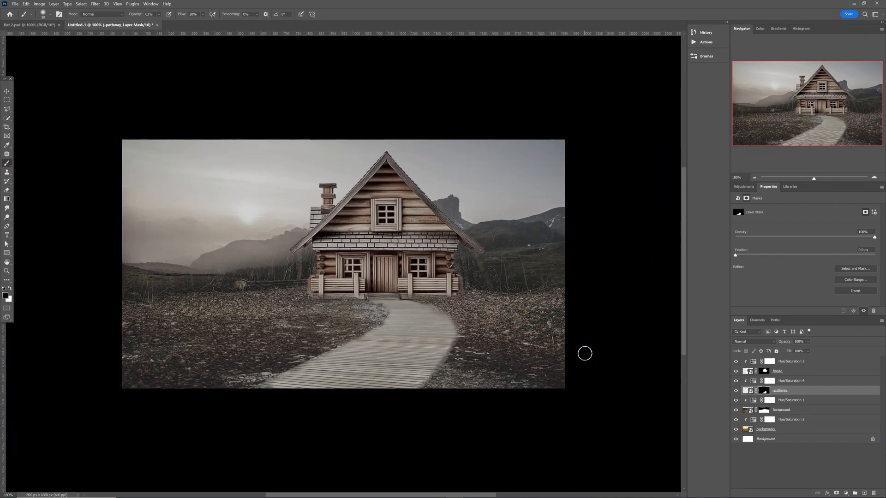
Add a Levels adjustment above the house with black input 22 and midtones 0.63.
key(v)
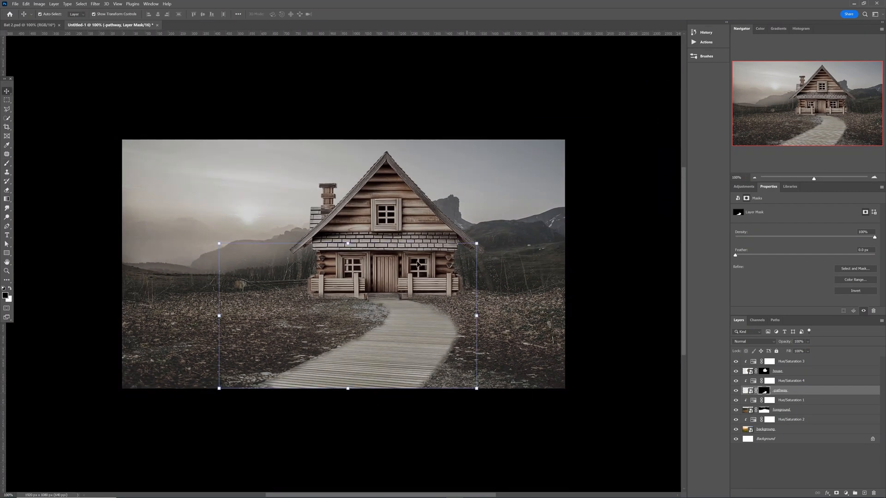
click(404, 229)
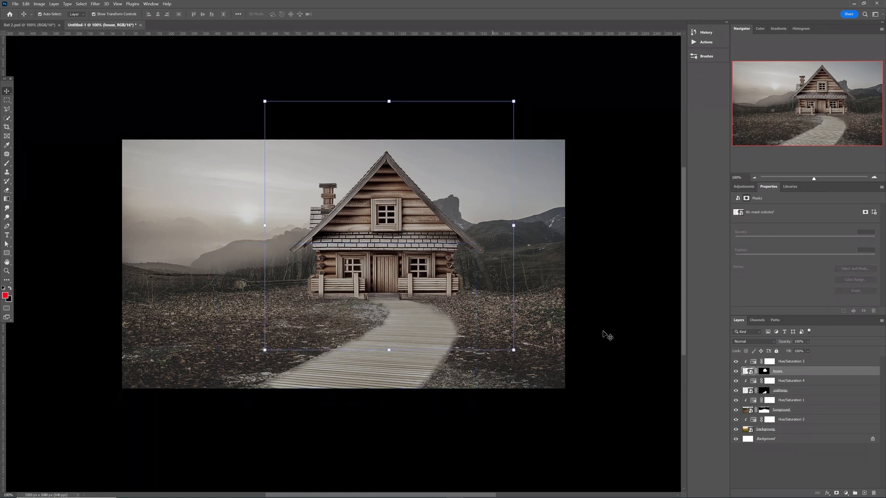
click(741, 187)
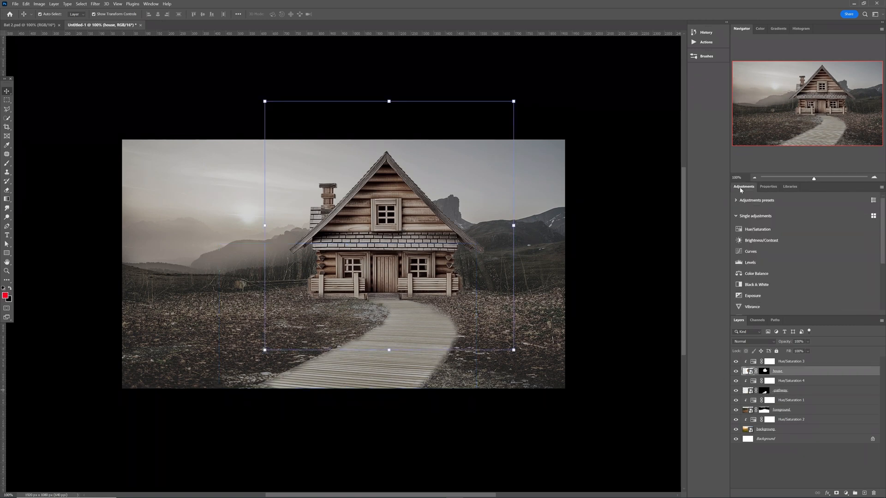
click(750, 263)
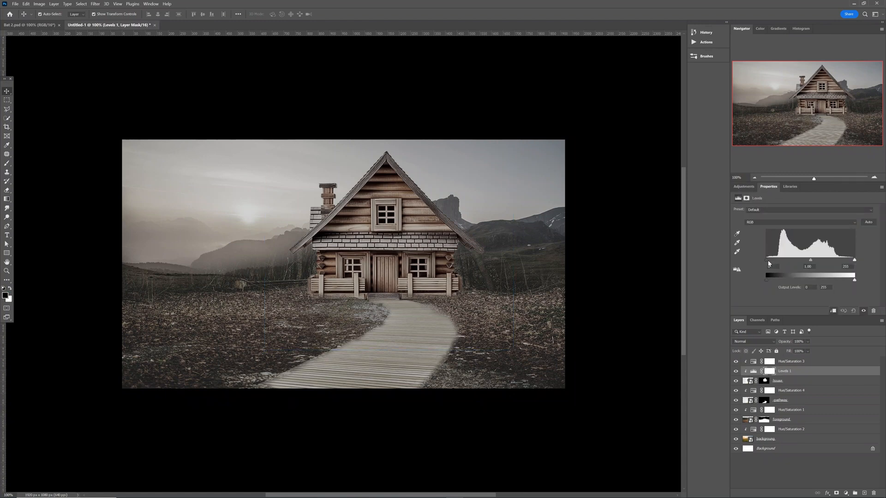
drag(767, 260, 825, 261)
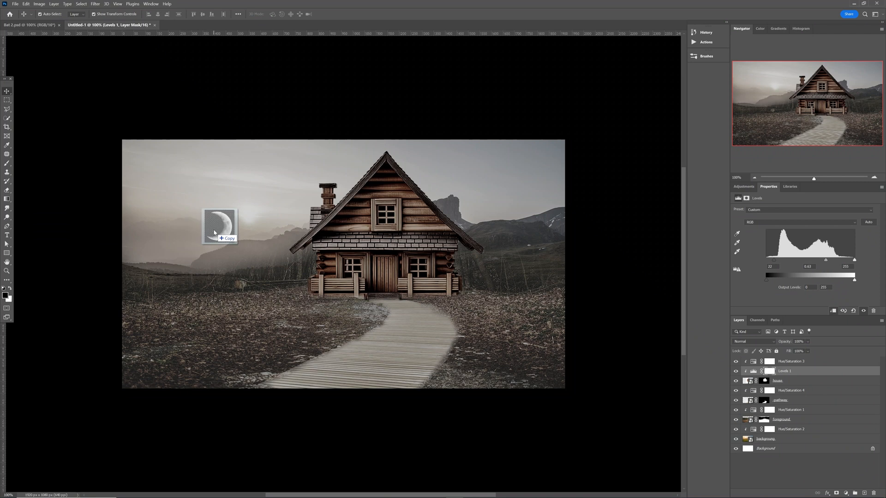
Place the crescent moon image and mask out its background using Select Subject.
key(ctrl+t)
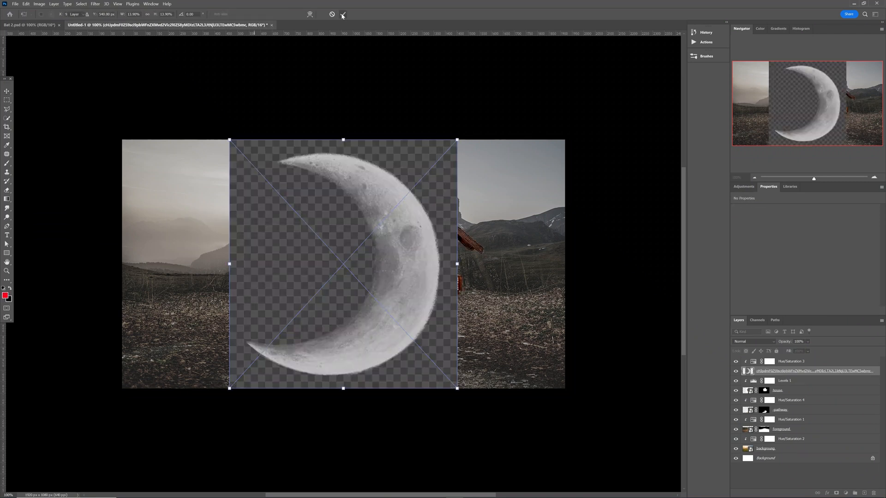
click(342, 14)
click(7, 118)
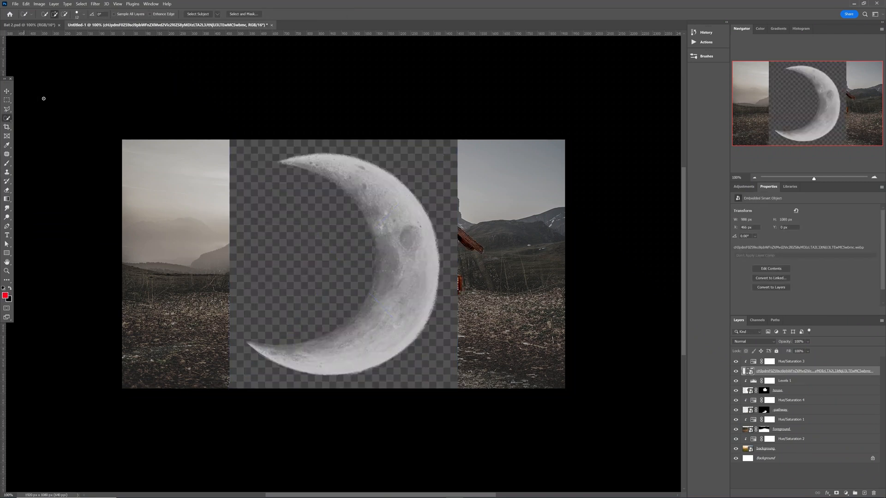
click(199, 15)
key(d)
click(836, 493)
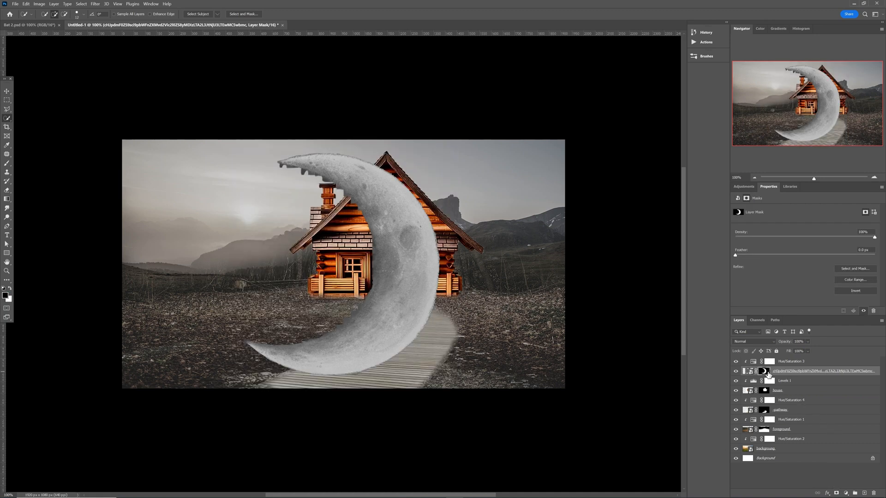
Rename the moon image's layer to 'moon' and target its mask.
double_click(784, 371)
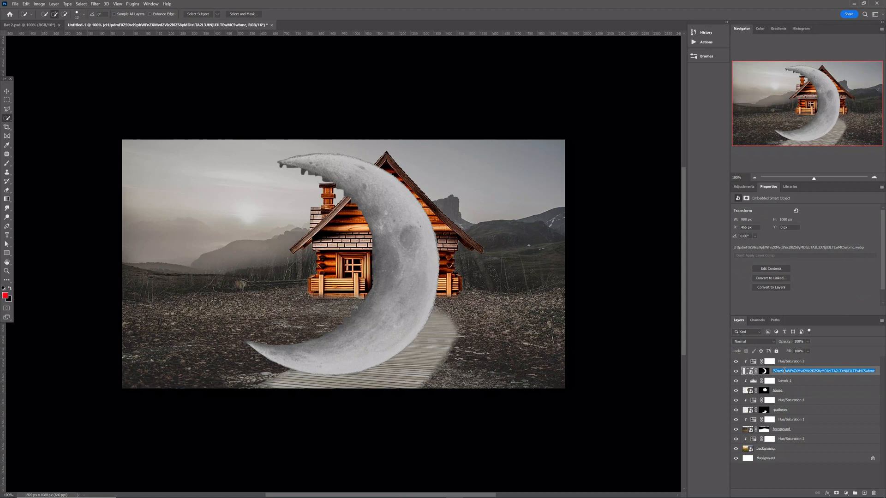
text(moon)
key(Return)
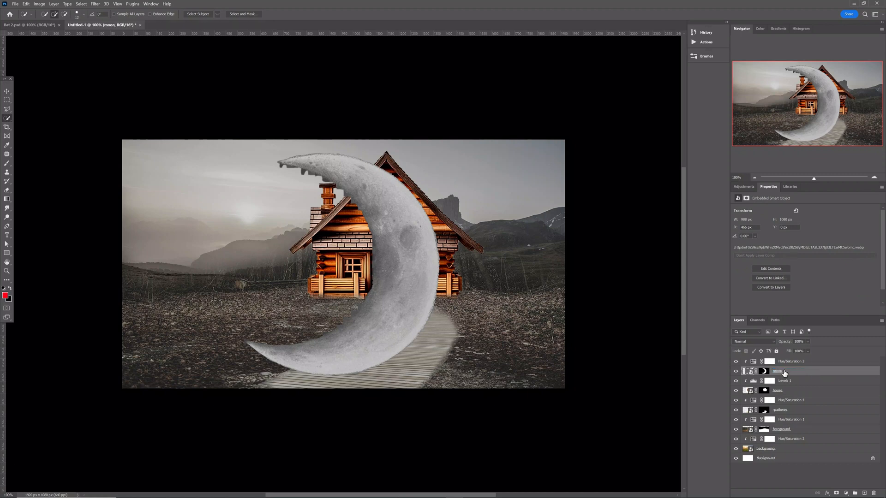
click(764, 371)
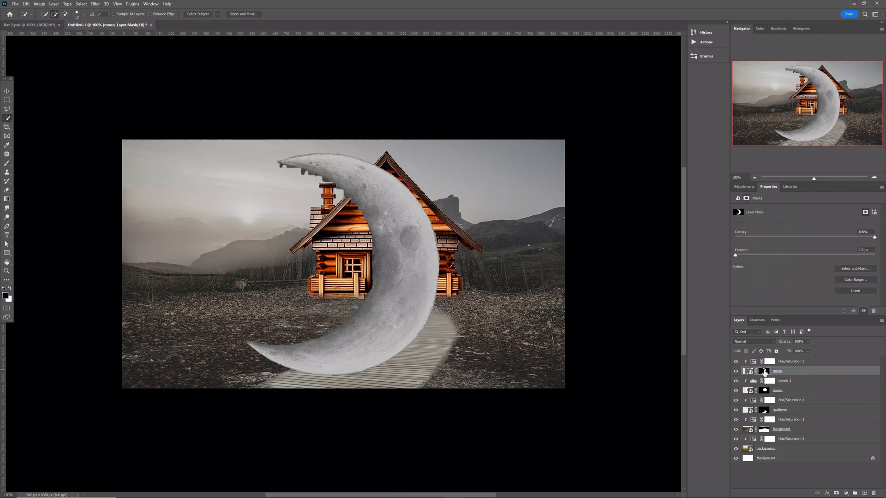
Pick a Hard Round brush of about 102 px for the moon's mask.
key(b)
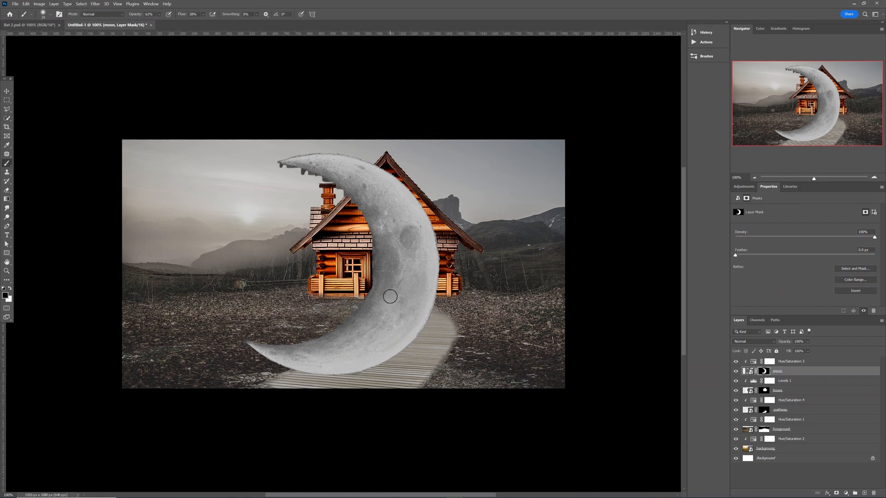
right_click(390, 296)
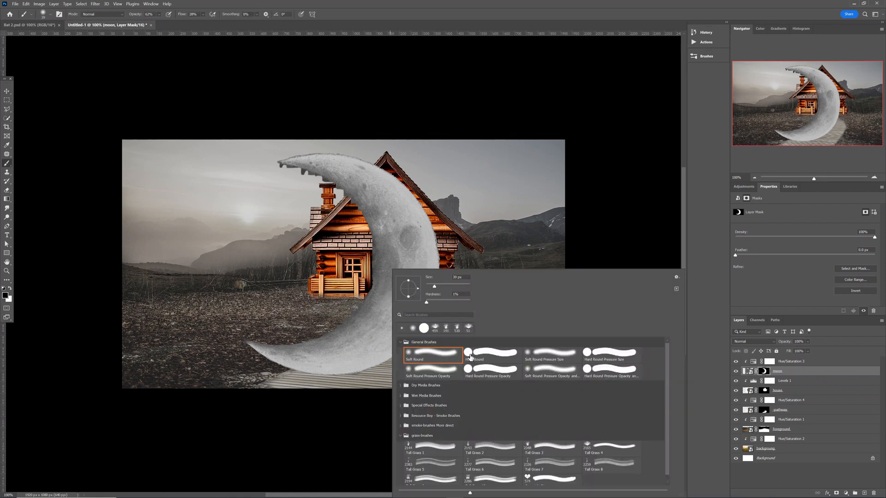
click(480, 354)
click(588, 239)
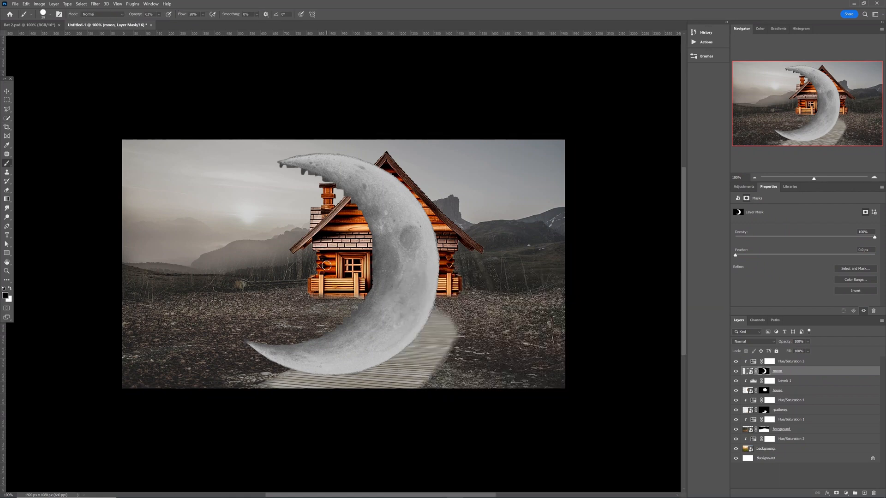
drag(312, 270, 326, 276)
scroll(325, 277, up, 3)
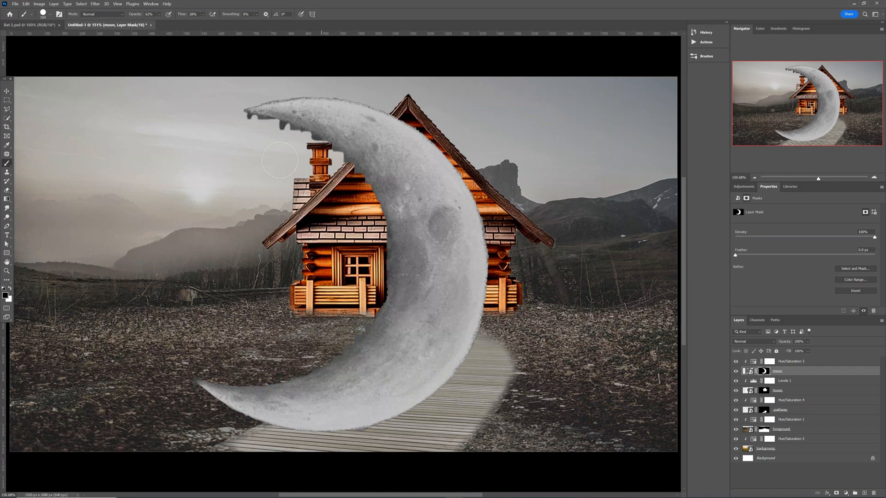
Paint black over the jagged drips along the moon's upper tip and trim its end.
drag(240, 132, 263, 133)
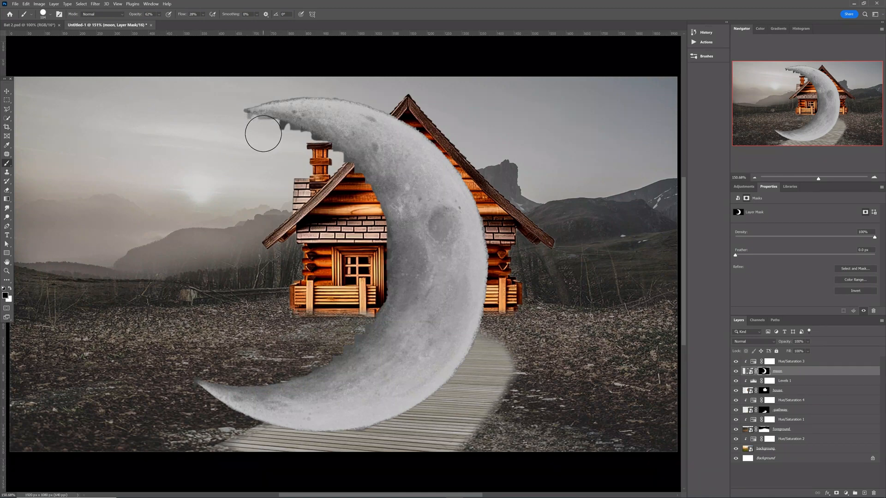
click(158, 15)
click(202, 14)
click(202, 14)
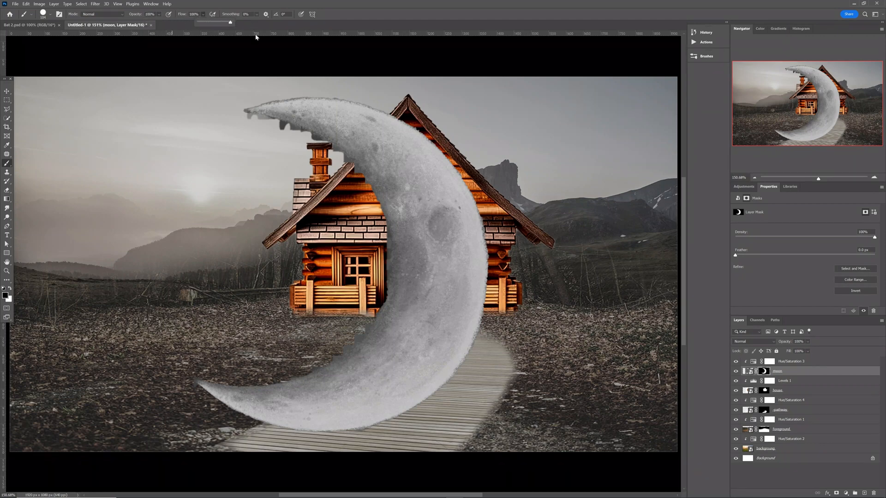
mouse_move(245, 129)
mouse_down()
mouse_move(342, 167)
mouse_move(384, 217)
mouse_move(385, 291)
mouse_move(367, 288)
mouse_move(371, 311)
mouse_move(348, 349)
mouse_move(246, 370)
mouse_move(130, 374)
mouse_up()
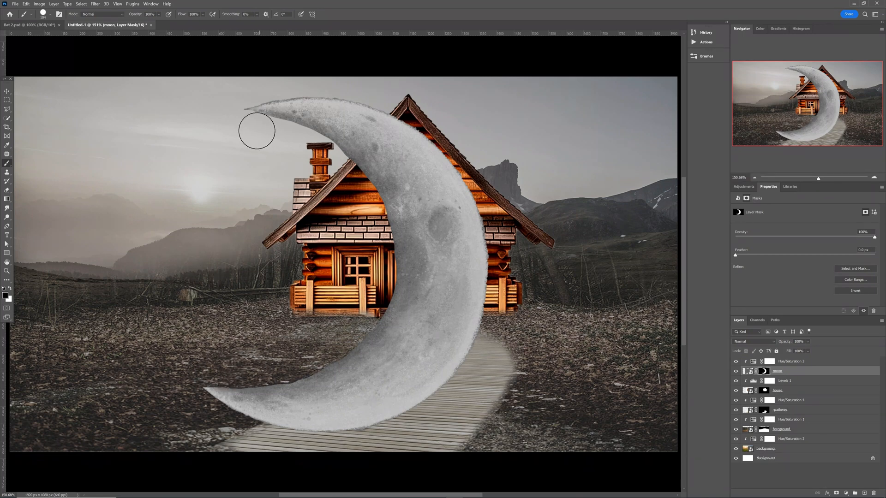
mouse_move(257, 134)
mouse_down()
mouse_move(215, 107)
mouse_move(310, 160)
mouse_move(306, 140)
mouse_move(329, 156)
mouse_move(346, 172)
mouse_move(342, 213)
mouse_up()
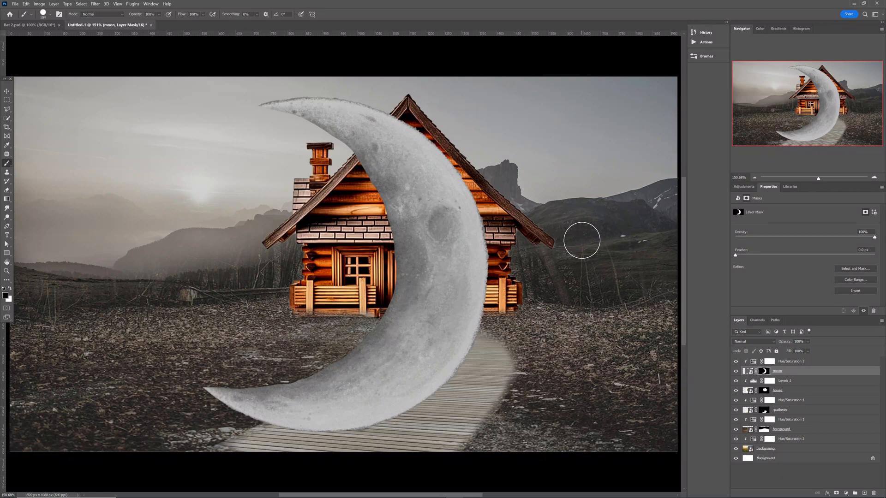
key(ctrl+minus)
key(v)
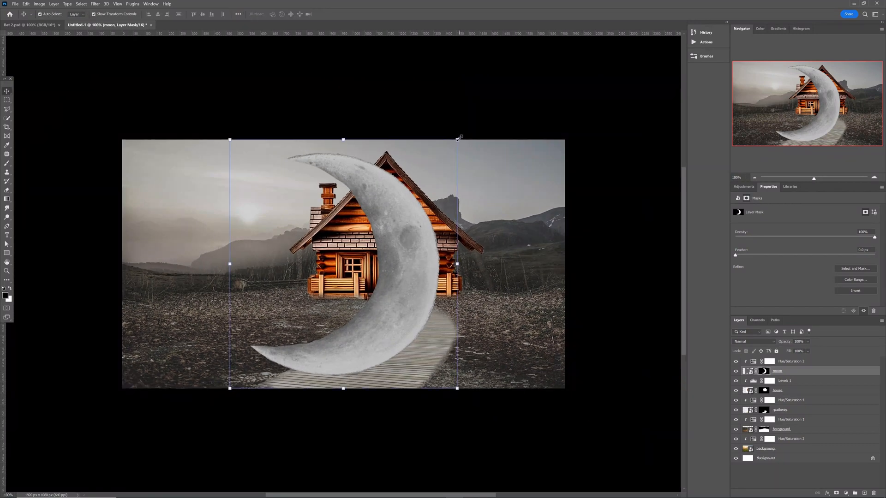
Scale the moon to about 108×117 px and move it into the sky left of the house.
drag(457, 138, 310, 323)
drag(283, 350, 275, 218)
drag(295, 179, 256, 219)
key(Return)
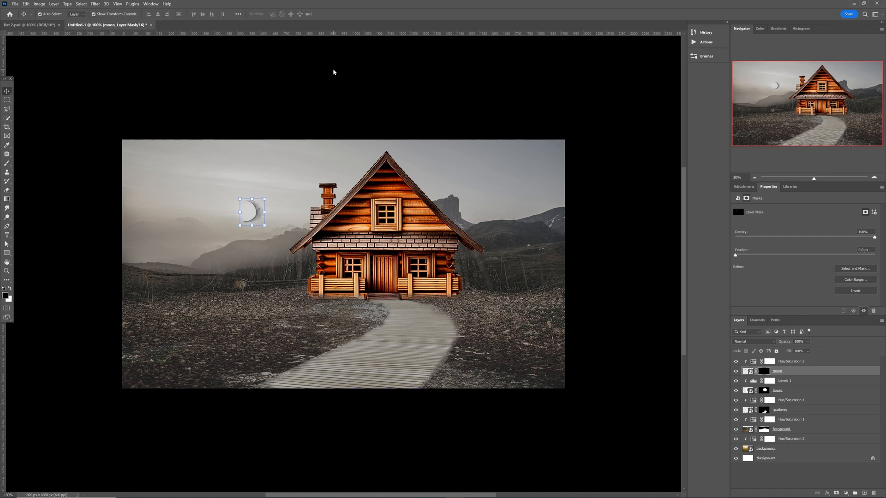
click(349, 100)
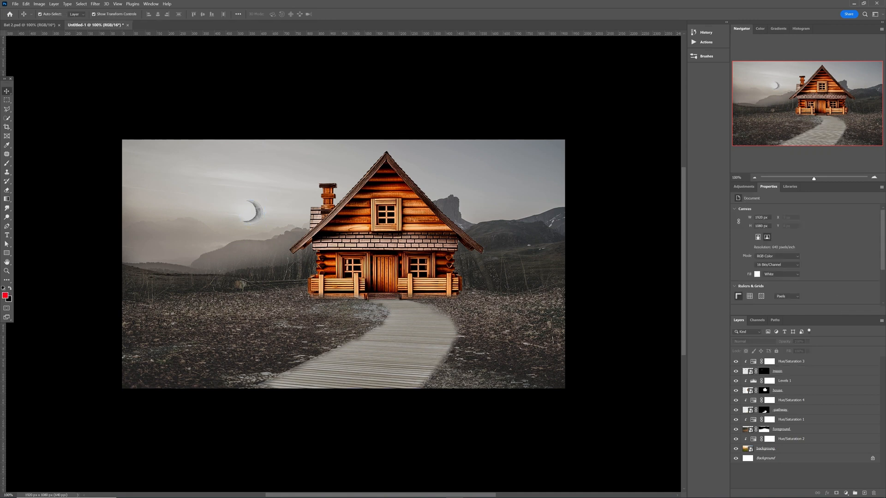
drag(4, 270, 232, 280)
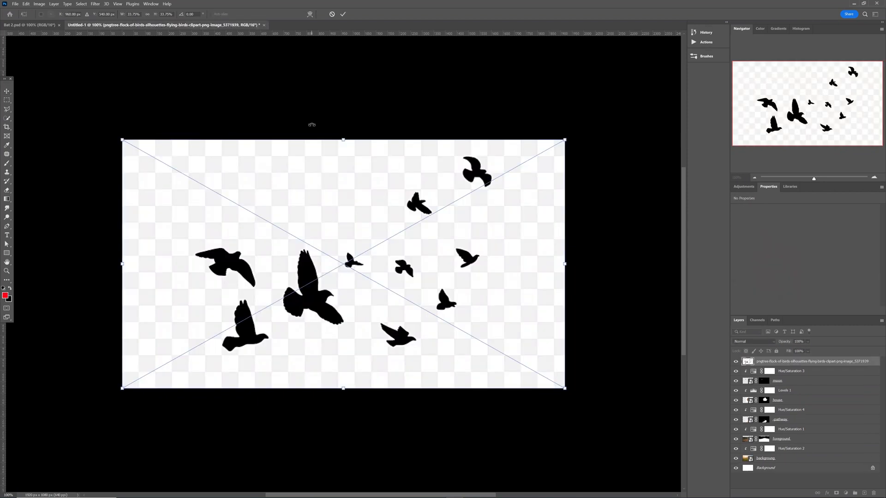
Commit the placed bird silhouettes and set their layer's blend mode to Darken.
click(344, 14)
click(741, 342)
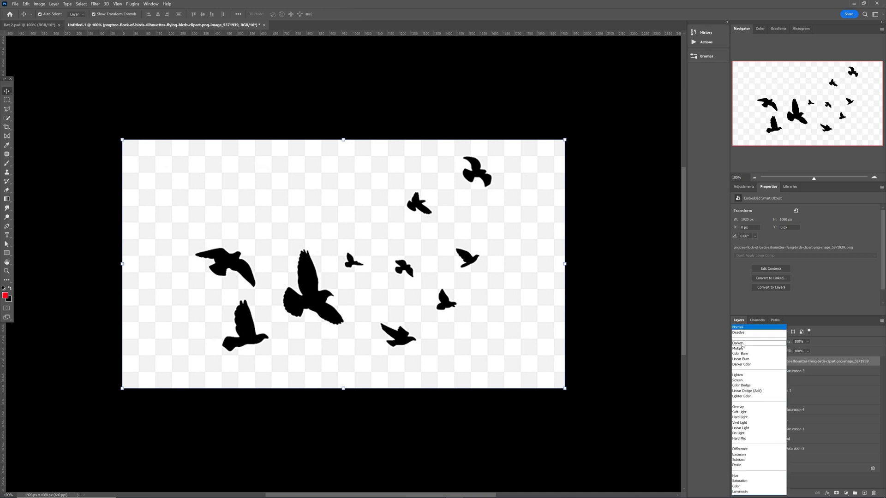
click(742, 343)
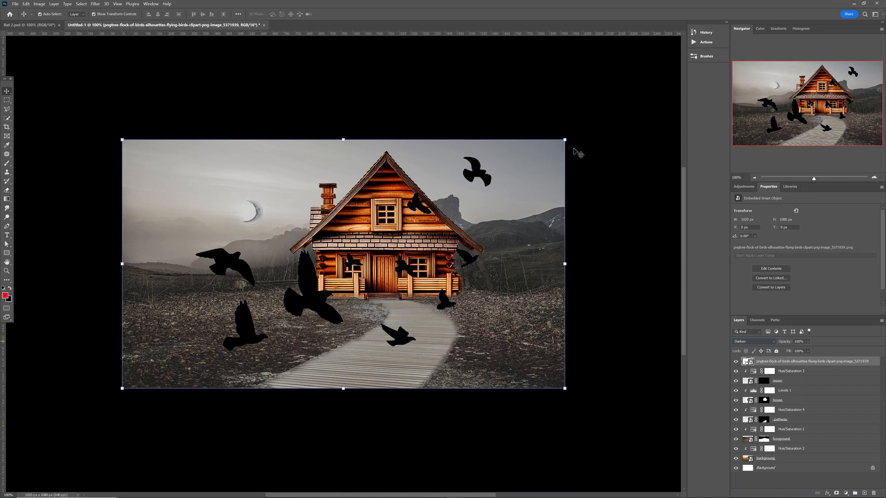
Shrink the flock into the upper-left sky near the moon and duplicate its layer.
drag(565, 139, 281, 299)
drag(223, 348, 217, 198)
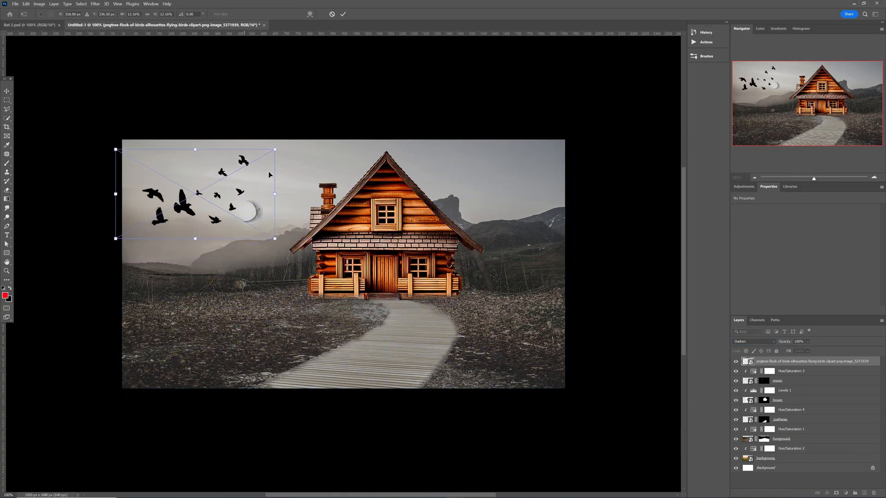
drag(276, 151, 208, 188)
drag(165, 219, 171, 189)
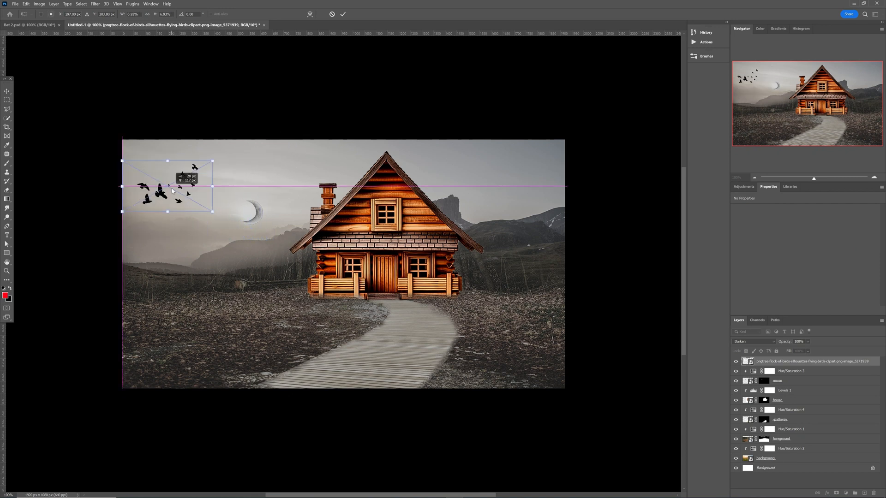
key(Return)
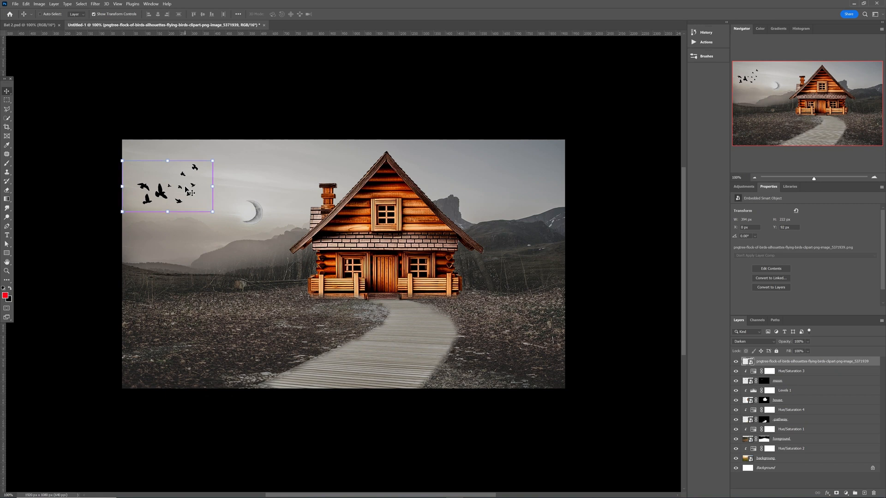
key(ctrl+j)
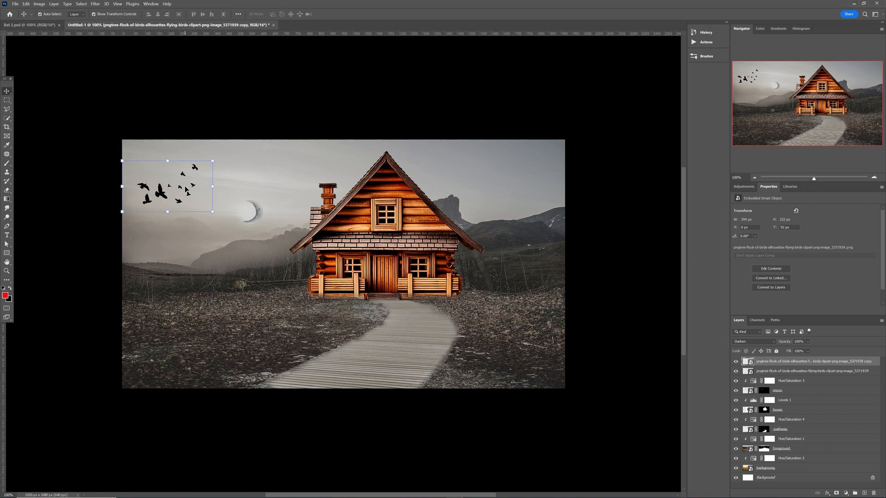
Move the copied flock right above the chimney and make it smaller.
drag(183, 190, 303, 174)
drag(333, 144, 297, 172)
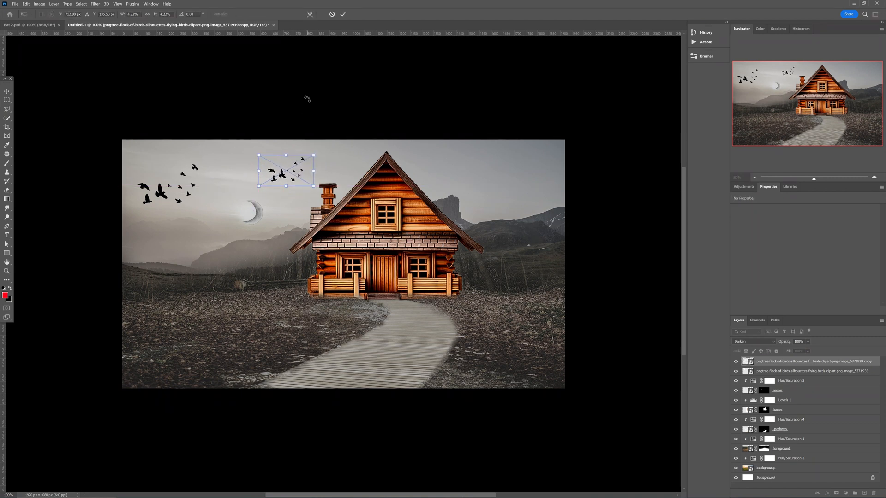
key(Return)
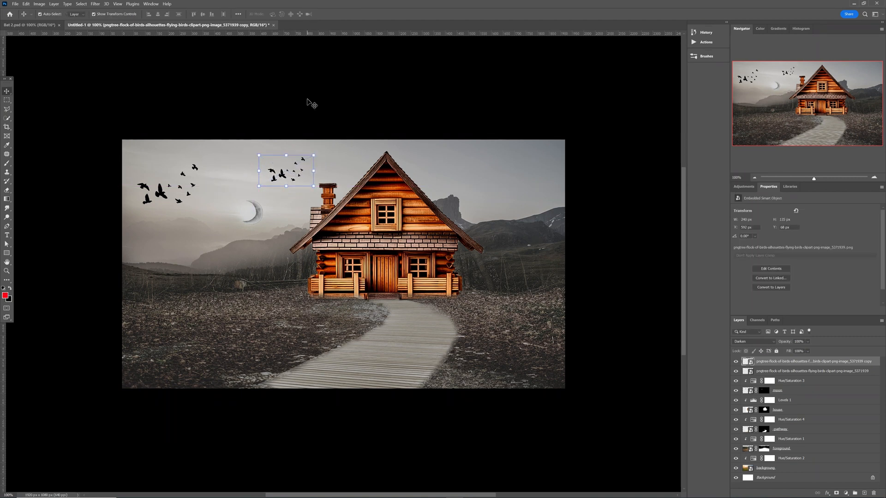
click(302, 115)
Name the flock layers 'birds' and 'birds copy'.
click(156, 195)
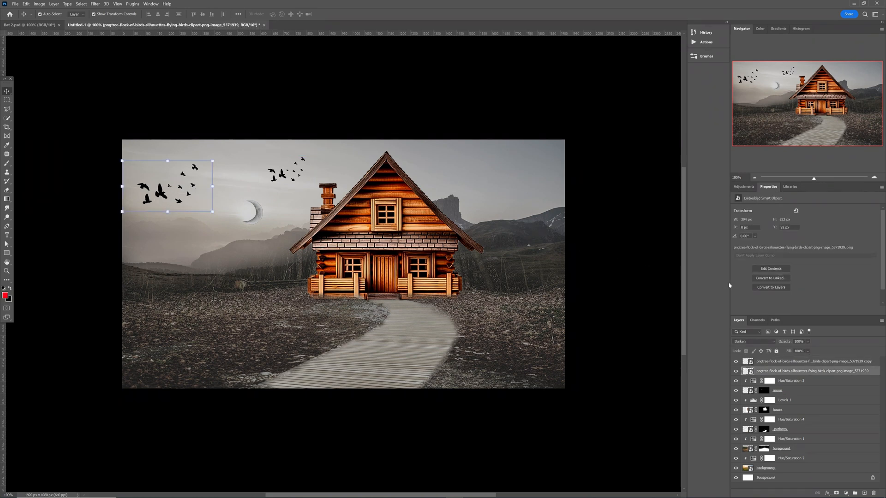
double_click(788, 372)
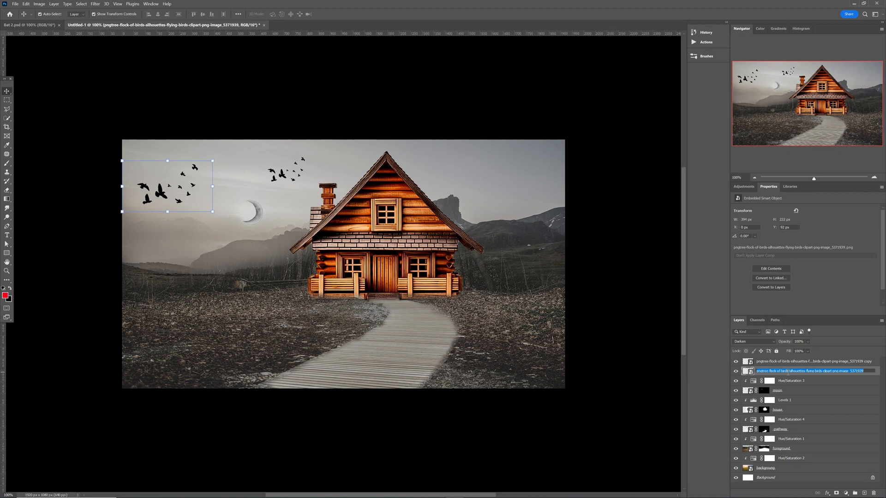
text(birds)
double_click(782, 364)
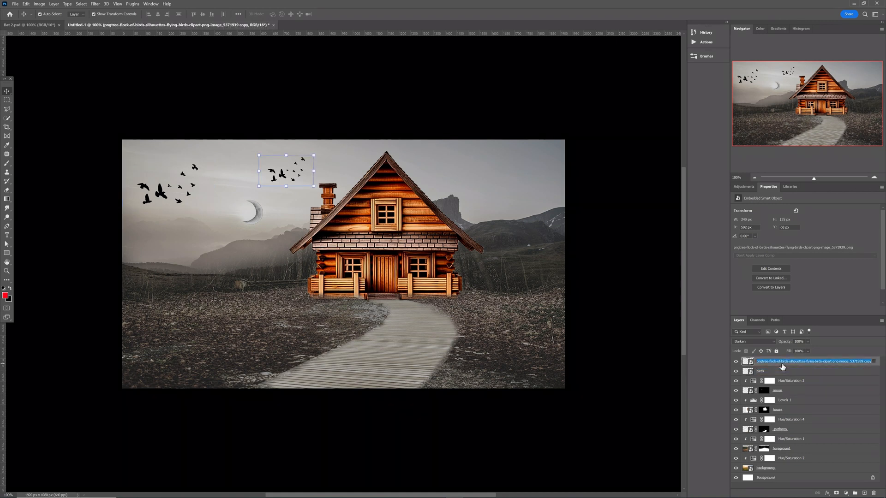
text(birds)
key(Return)
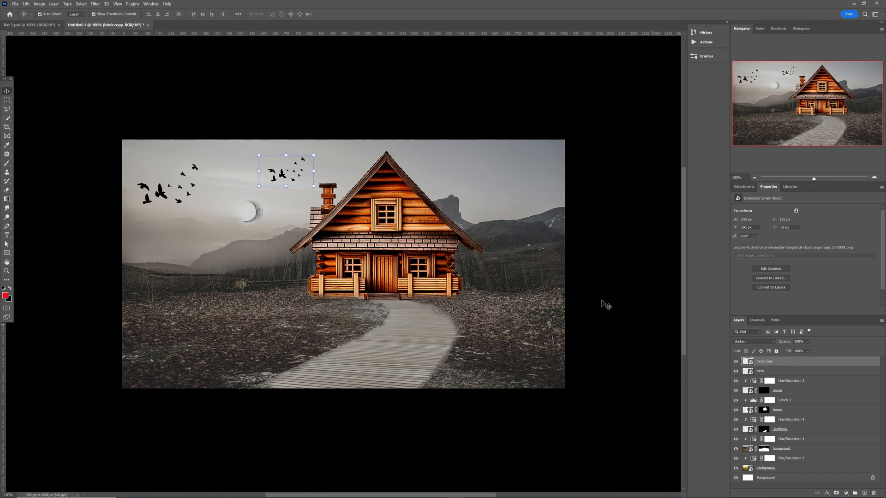
Lower the opacity of both bird layers, the birds layer to 86%.
click(181, 187)
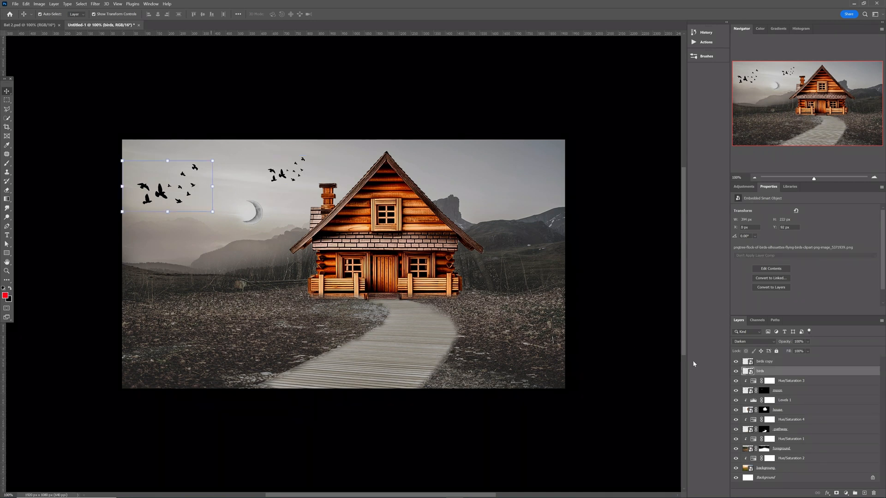
drag(792, 345, 763, 344)
click(296, 176)
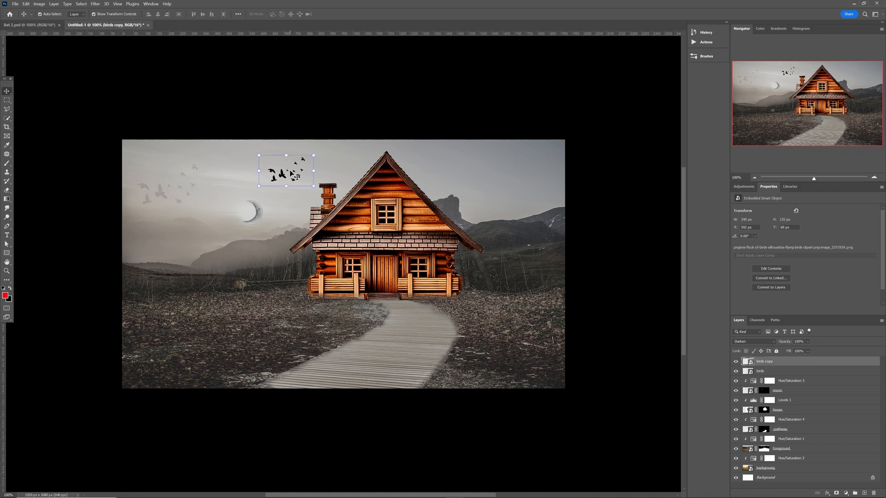
drag(787, 345, 756, 344)
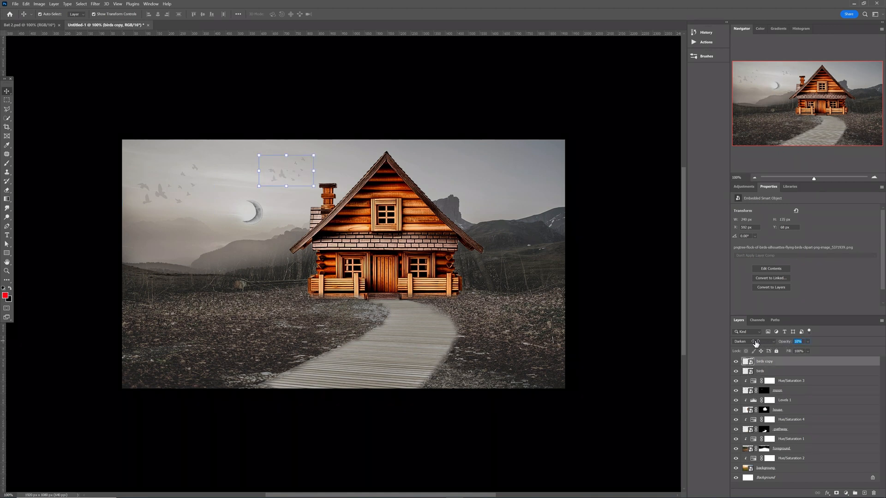
click(639, 303)
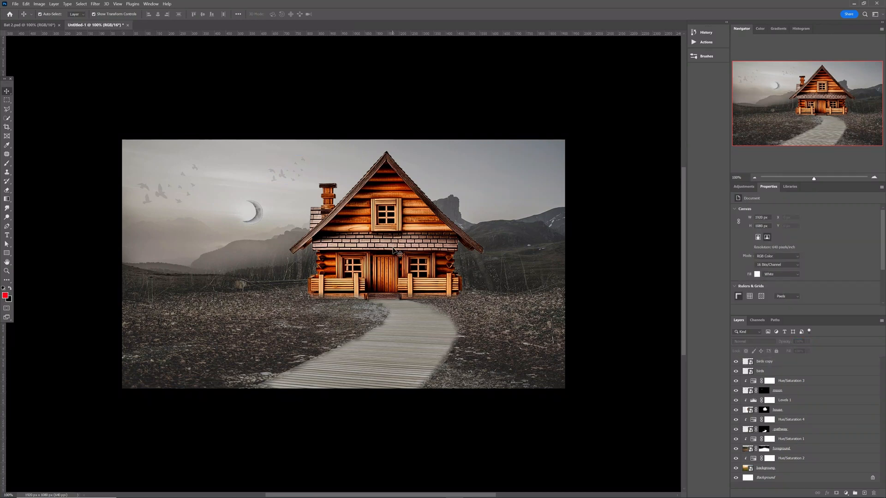
Move the moon layer to the top of the layer stack.
click(397, 250)
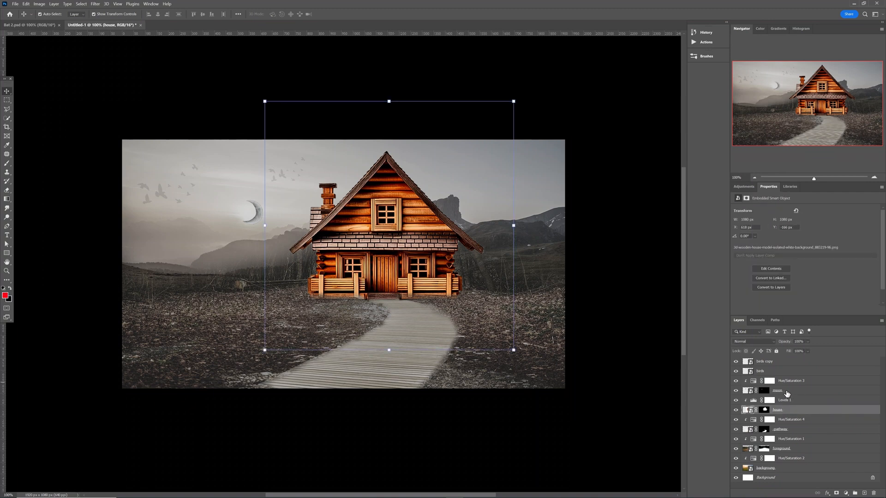
drag(785, 393, 786, 375)
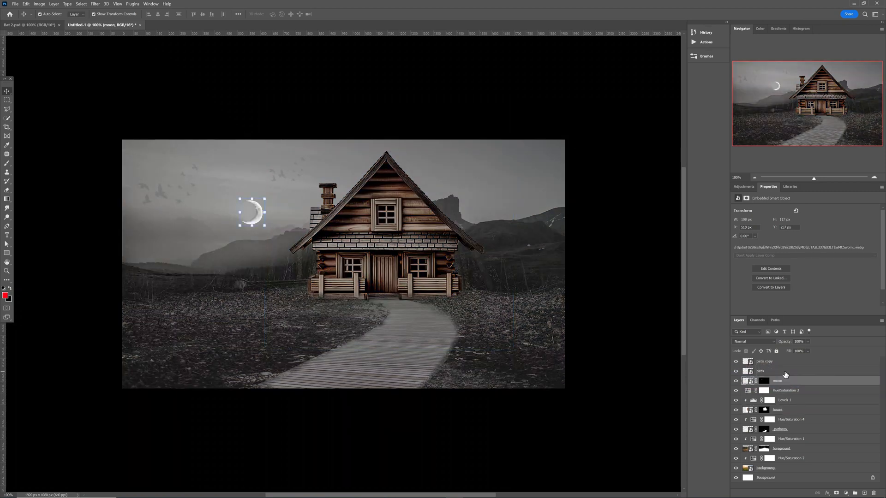
click(620, 371)
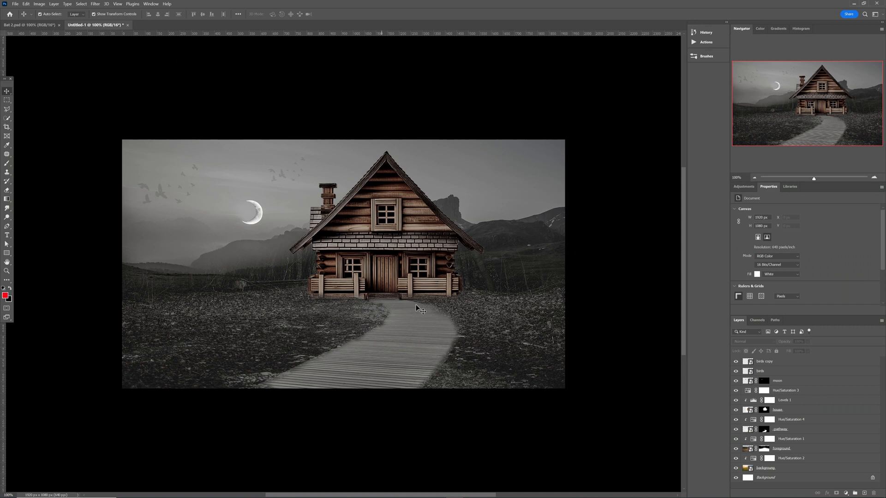
Clip the Hue/Saturation 3 adjustment to Levels 1.
click(412, 252)
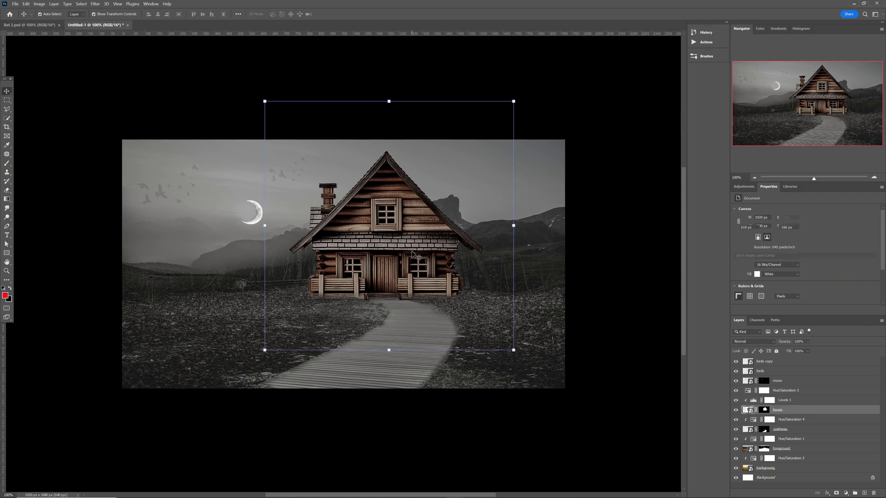
click(810, 391)
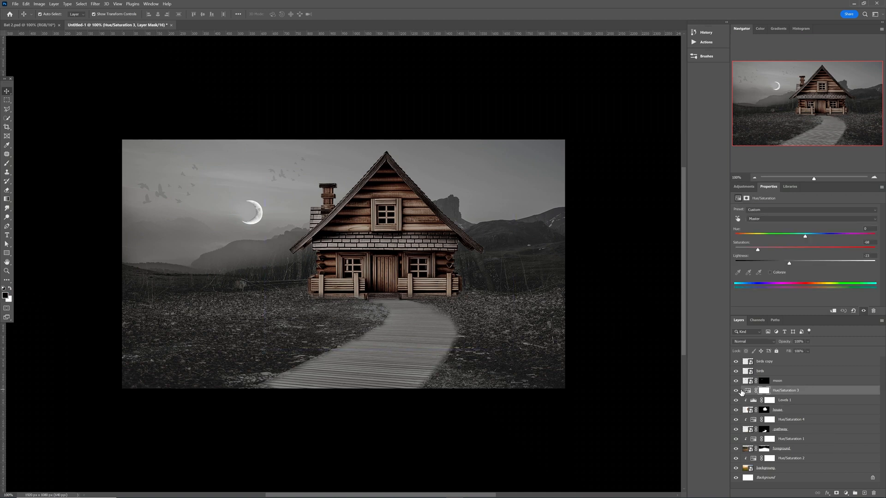
alt+click(754, 393)
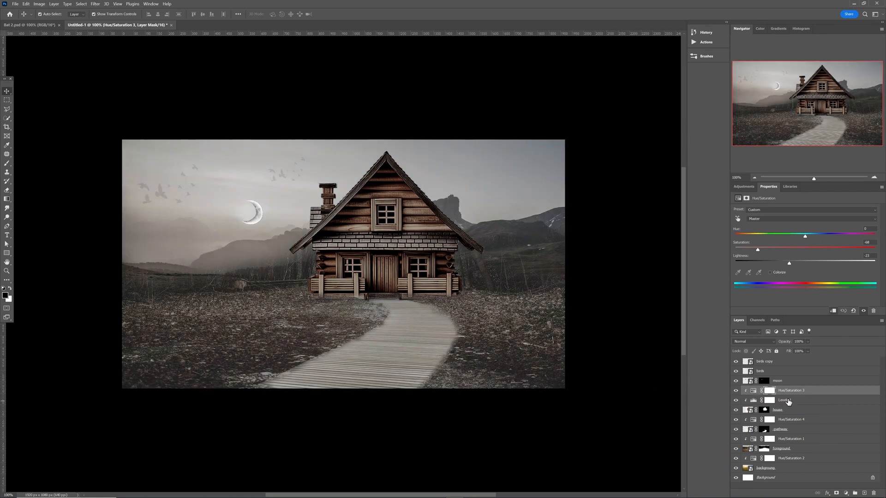
click(769, 392)
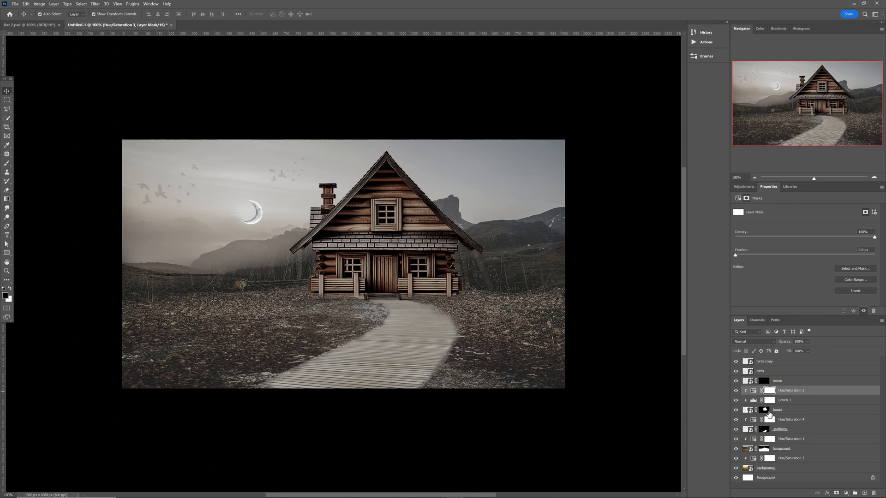
click(753, 390)
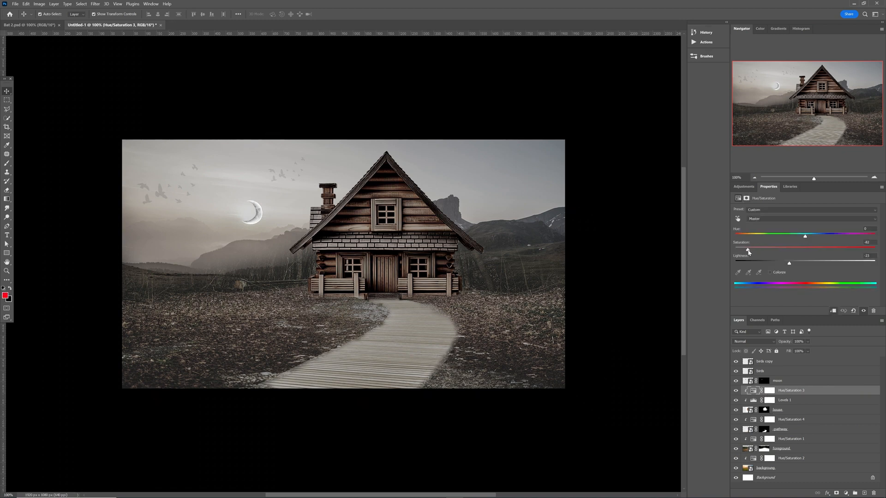
click(615, 330)
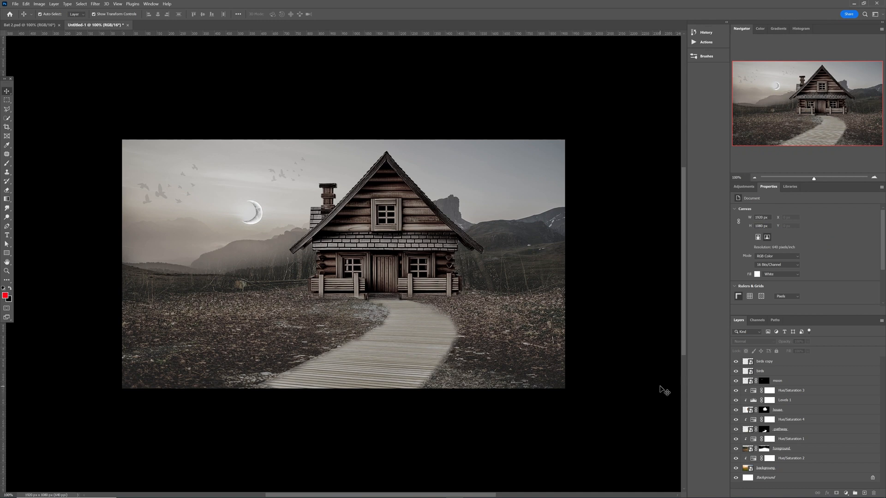
Enlarge the crescent moon slightly and nudge it a few pixels right.
click(253, 219)
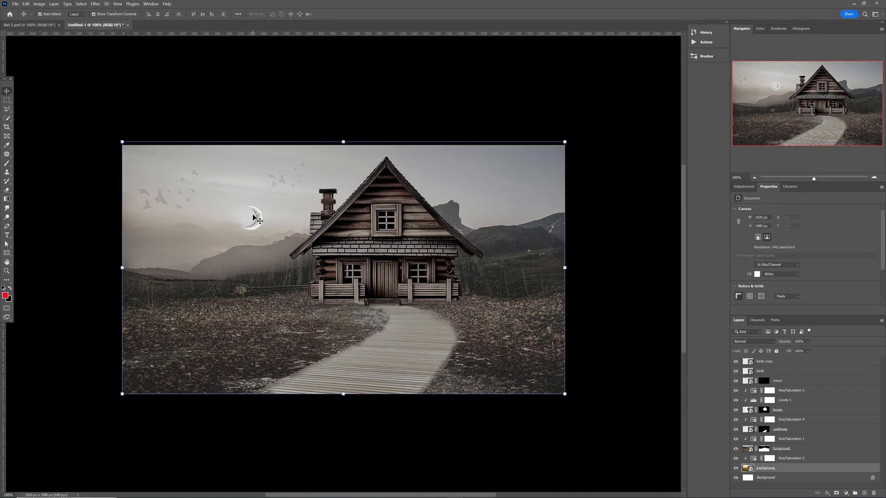
click(259, 218)
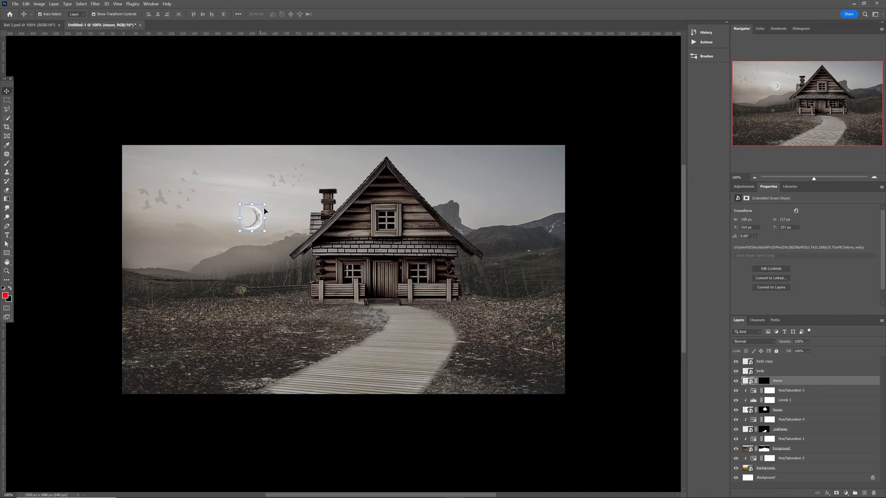
drag(266, 203, 268, 201)
drag(261, 216, 260, 212)
click(354, 112)
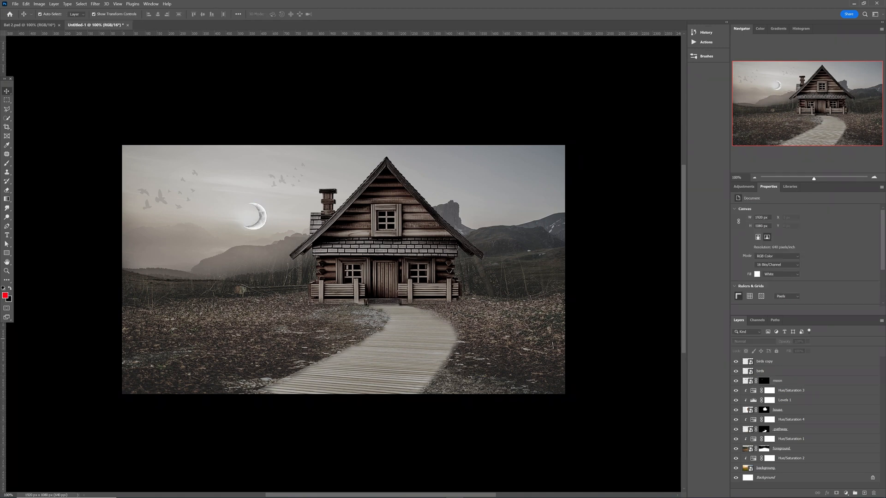
drag(38, 271, 163, 308)
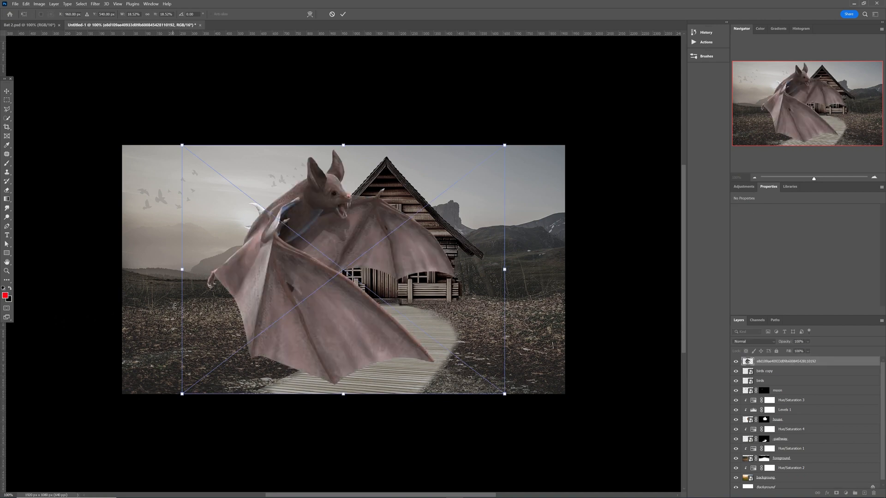
Place the bat image shrunk at the scene's left edge, then drag in the kneeling ninja image.
click(343, 15)
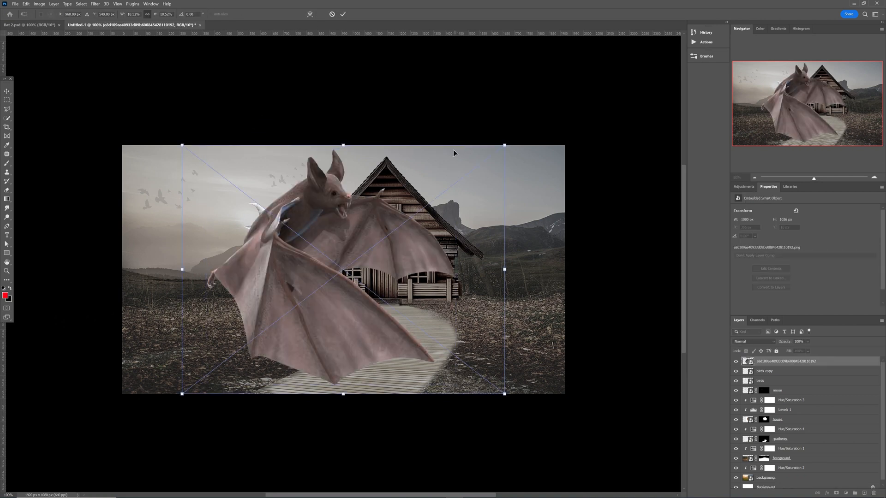
drag(454, 149, 375, 241)
drag(238, 309, 177, 268)
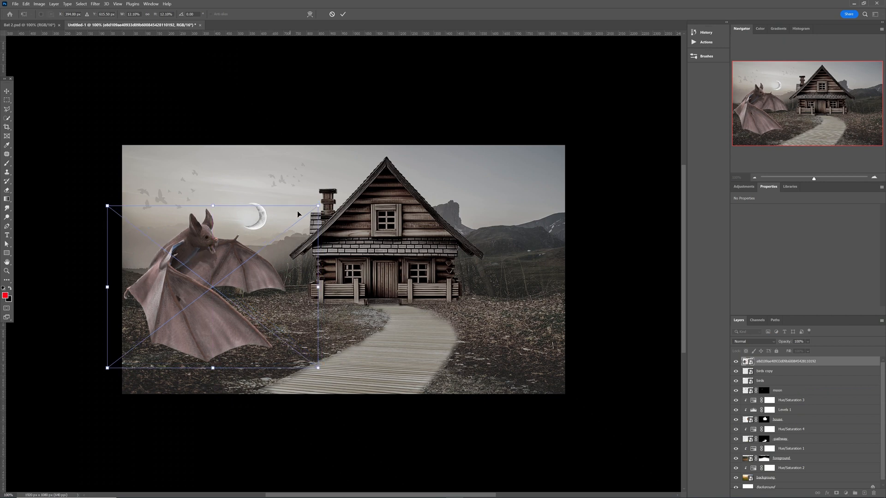
drag(318, 205, 306, 215)
drag(211, 266, 225, 260)
key(Return)
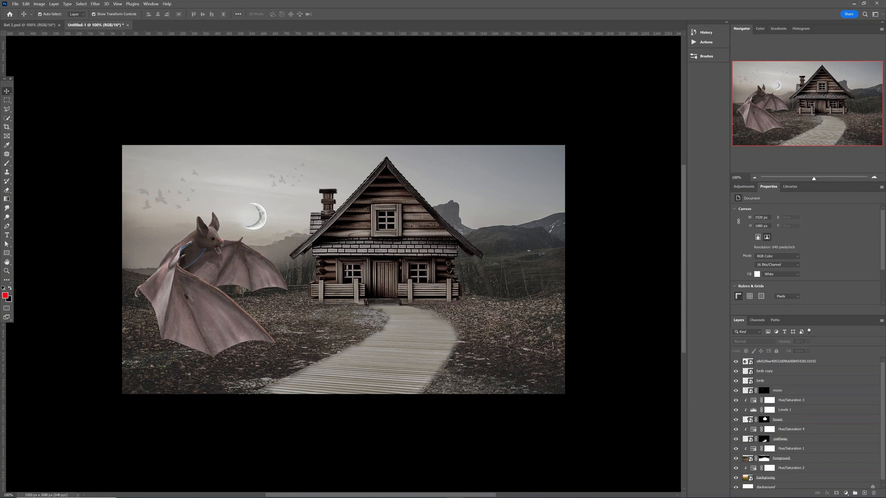
drag(0, 253, 408, 308)
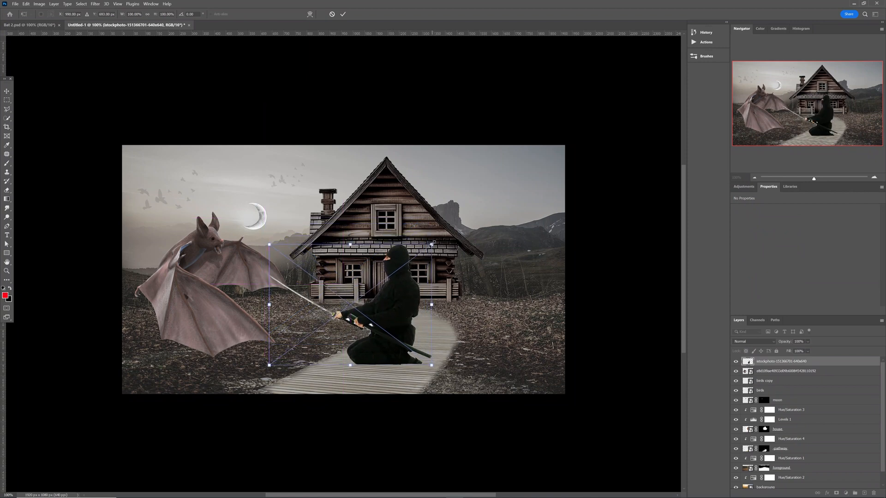
Scale the ninja to about 61% and set him on the boardwalk below the cabin.
drag(432, 243, 365, 307)
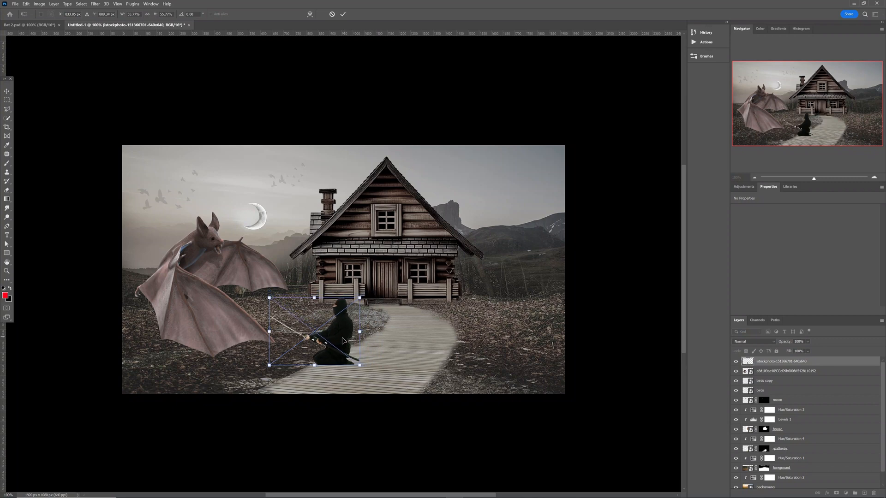
drag(342, 341, 408, 336)
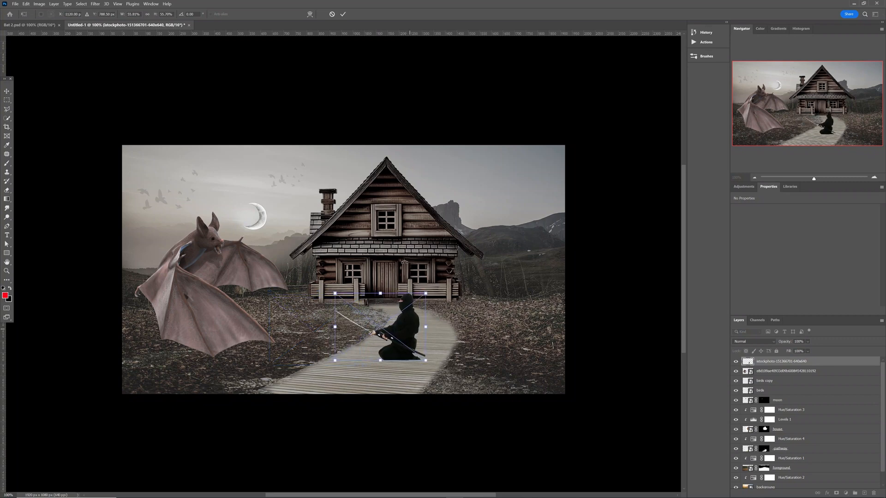
key(Return)
click(365, 88)
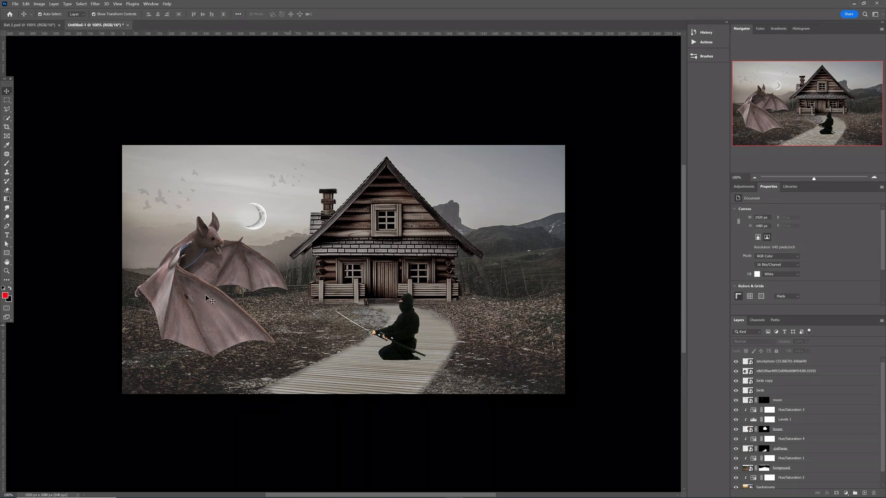
click(358, 354)
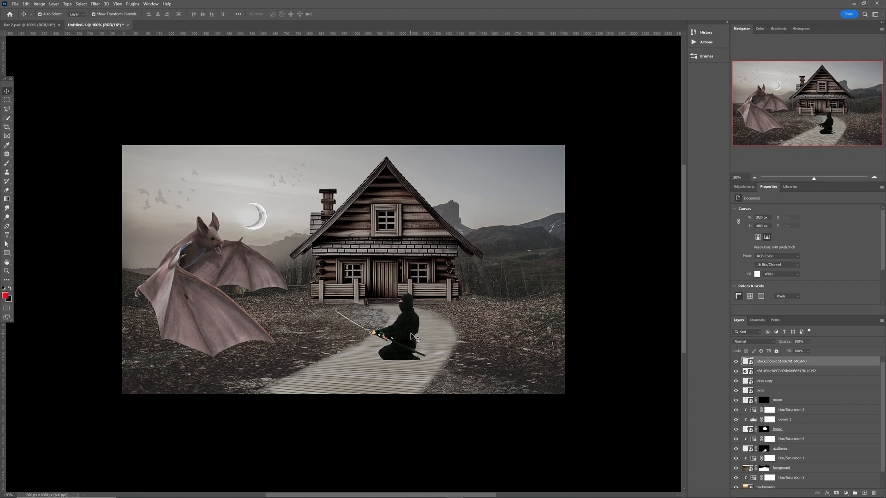
Rename the two new layers to 'ninja' and 'bat'.
double_click(778, 361)
text(ninja)
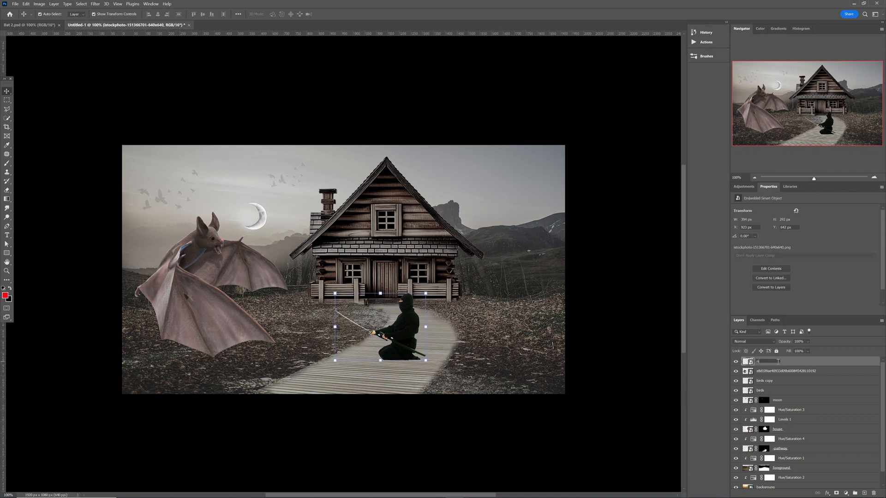
key(Return)
click(770, 372)
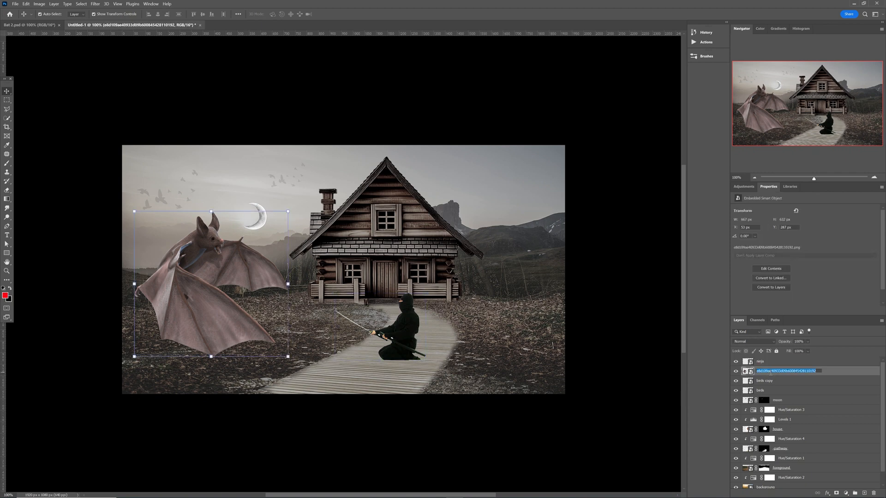
text(bat)
key(Return)
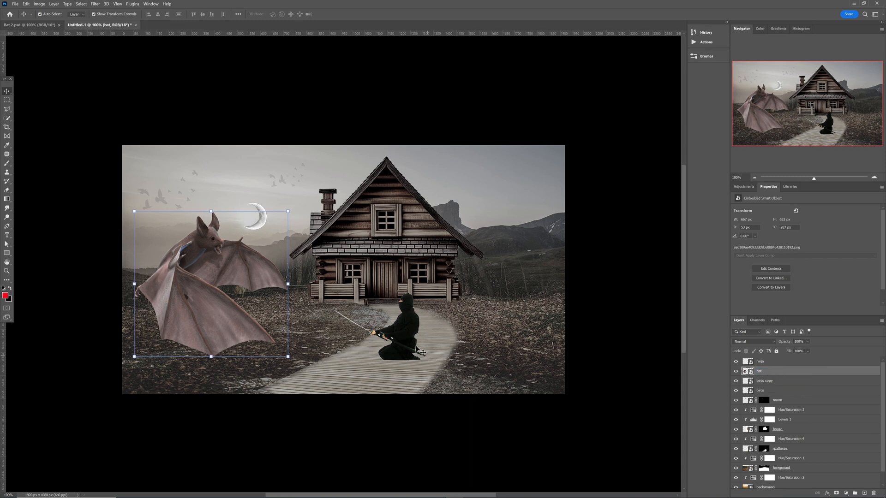
Desaturate the ninja with a Hue/Saturation adjustment clipped to it, then view Bat 2.psd.
click(417, 350)
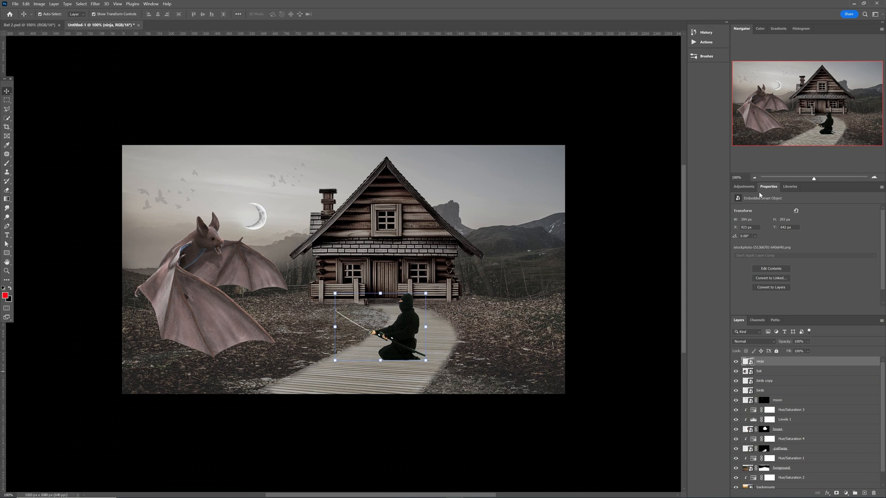
click(750, 187)
click(758, 228)
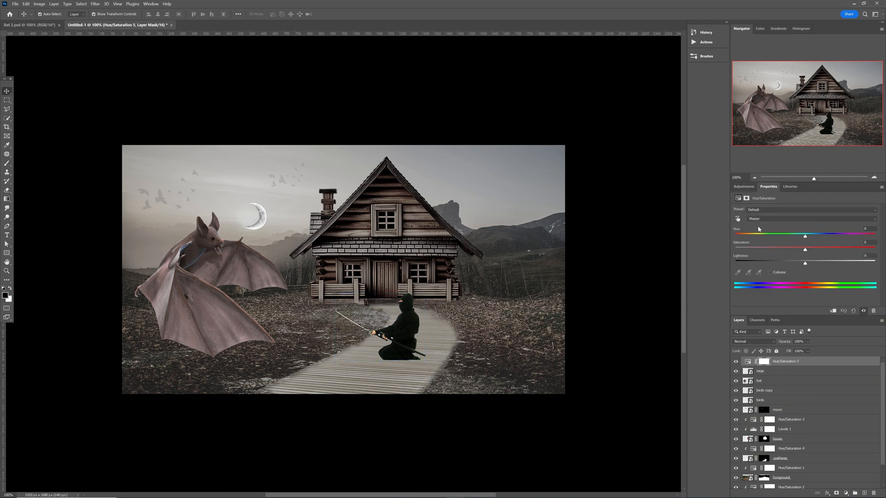
click(833, 312)
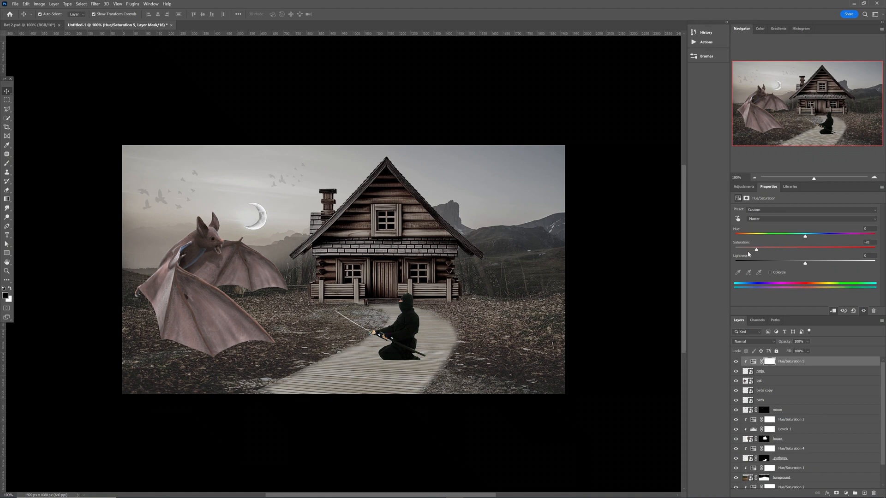
click(621, 326)
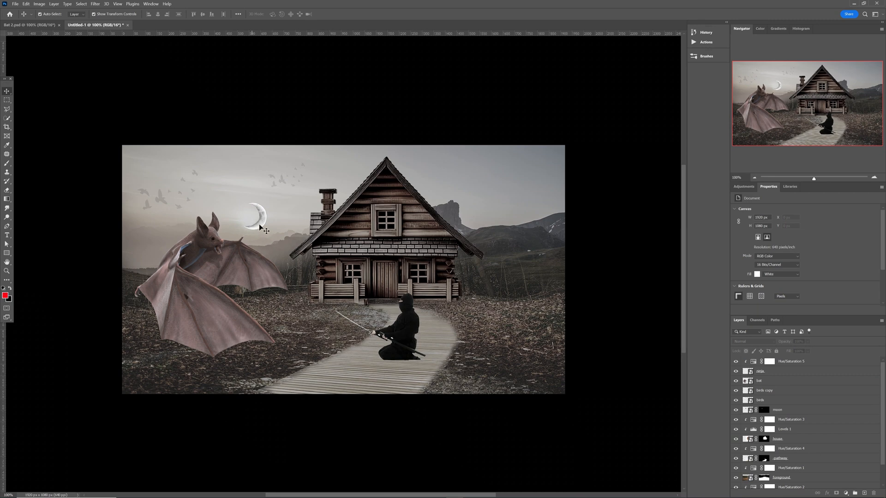
click(41, 25)
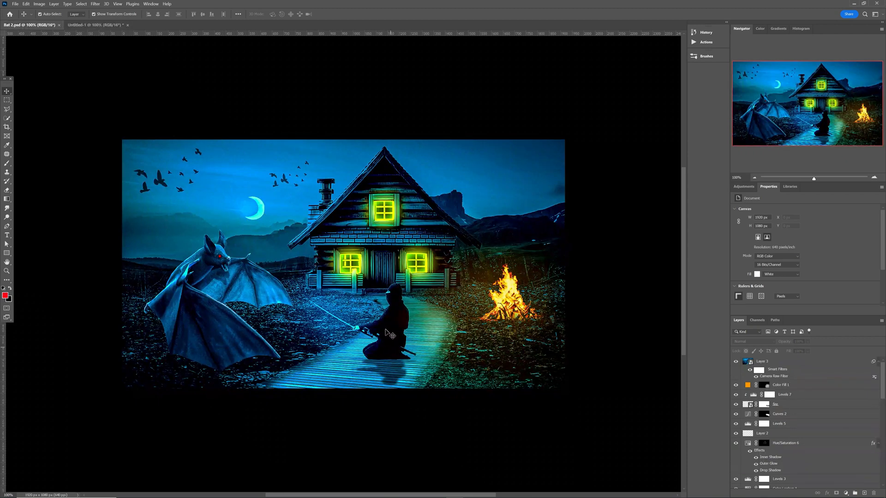
In Untitled-1, duplicate the ninja layer below the original and re-clip Hue/Saturation 5 to the ninja.
click(76, 25)
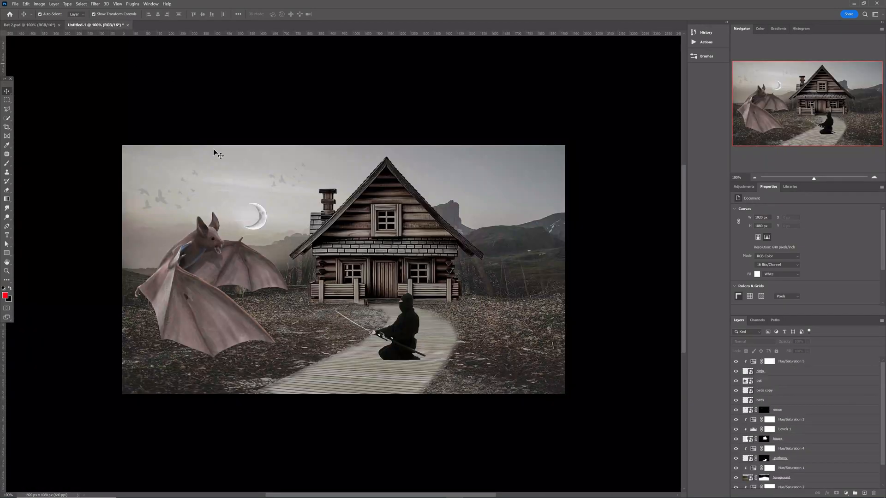
click(401, 325)
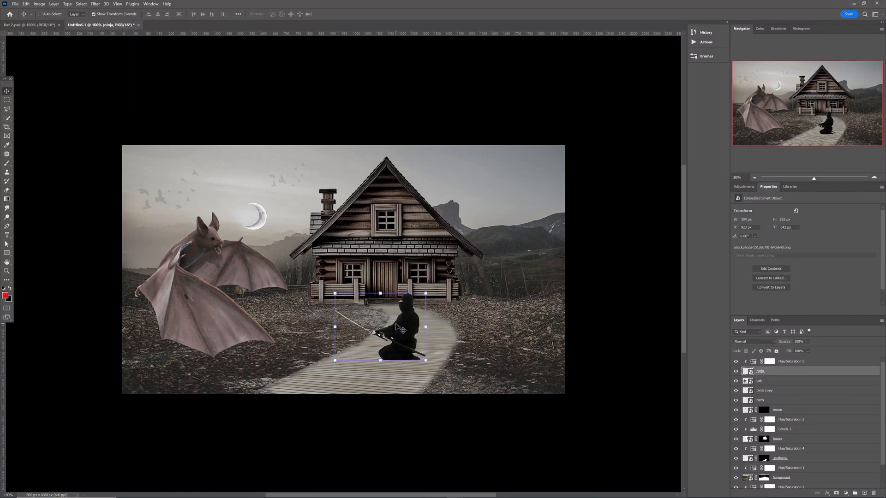
key(ctrl+j)
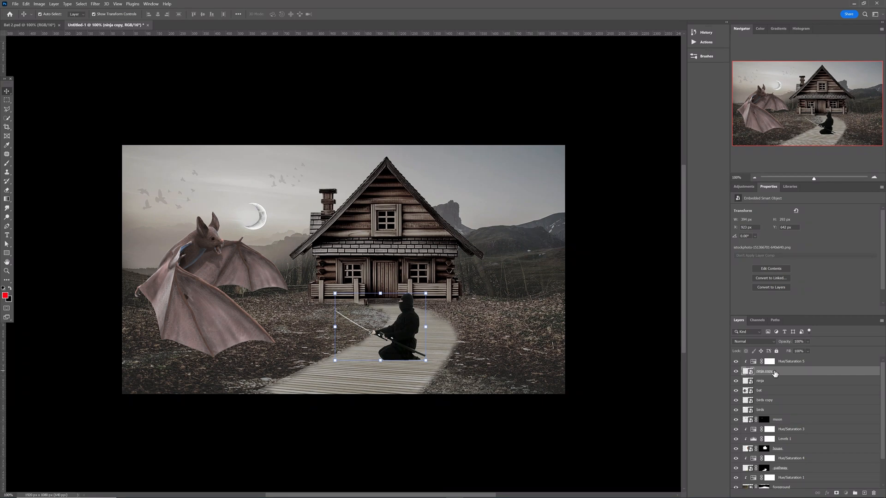
drag(774, 373, 775, 388)
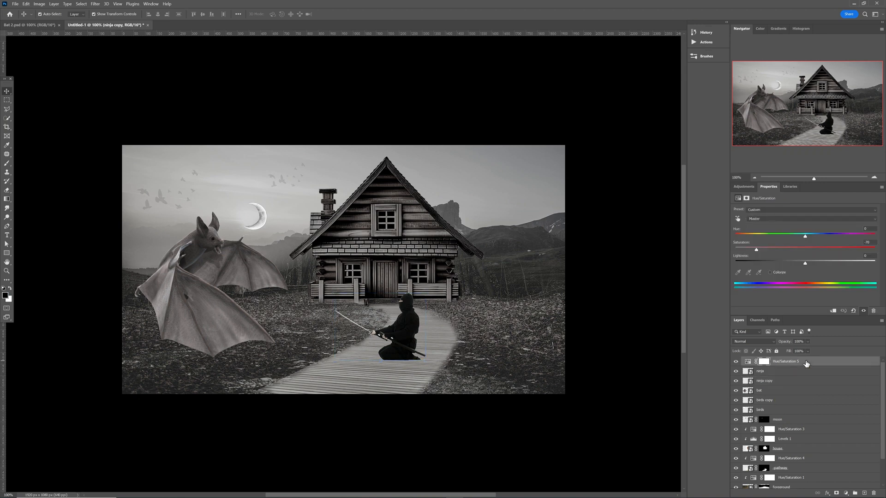
click(794, 363)
alt+click(753, 364)
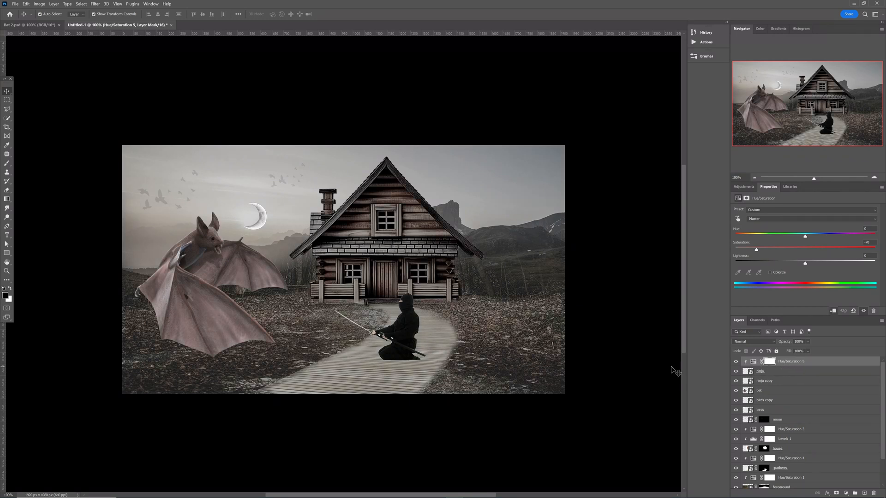
Flip the ninja copy vertically beneath the kneeling figure as a reflection, then fit the view on screen.
click(778, 383)
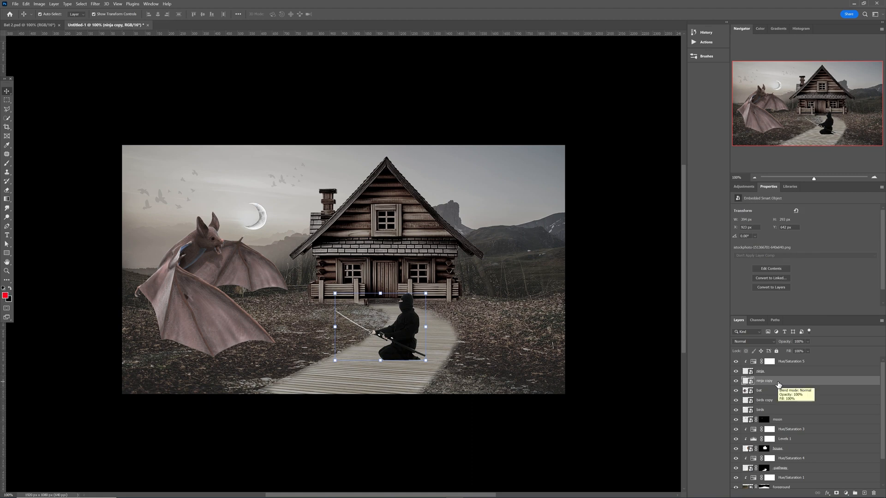
key(ctrl)
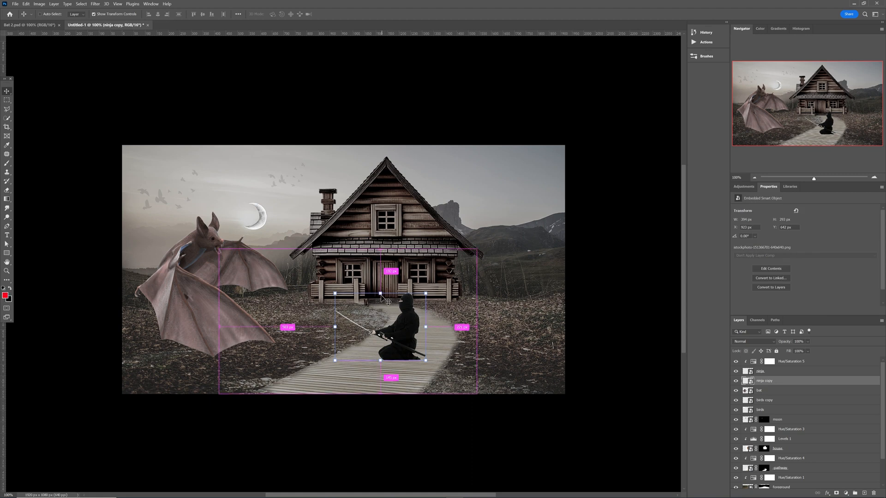
drag(380, 295, 369, 391)
key(Return)
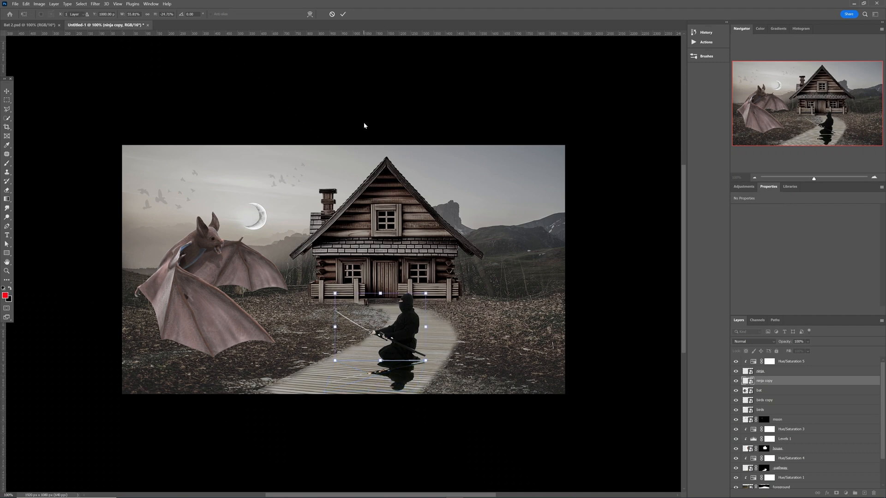
click(368, 126)
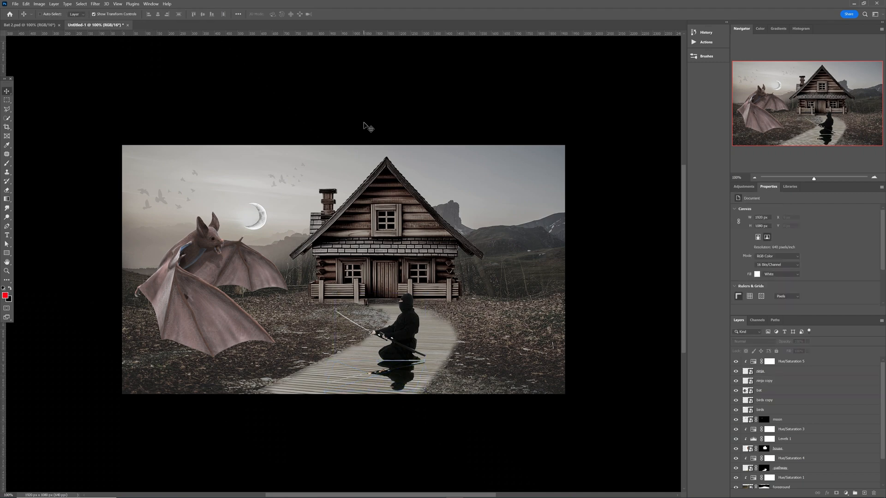
key(ctrl+0)
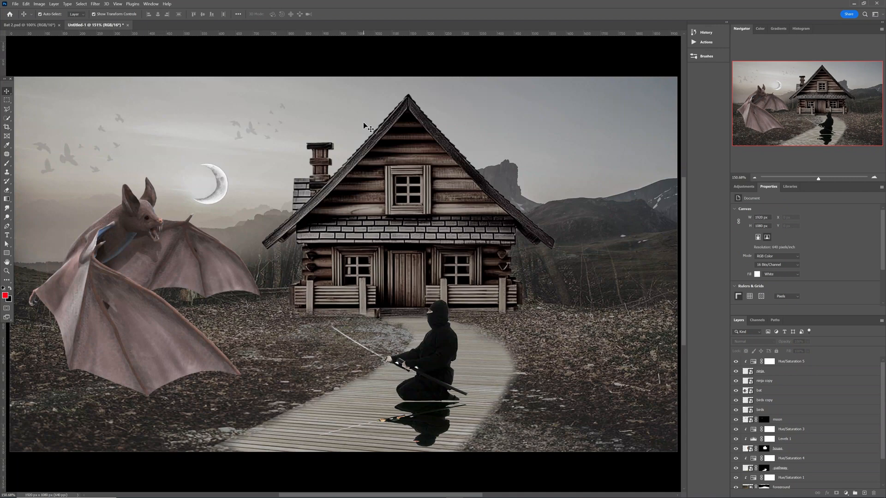
Nudge the ninja reflection a few pixels right and zoom in to verify its alignment.
click(426, 429)
drag(425, 424, 428, 424)
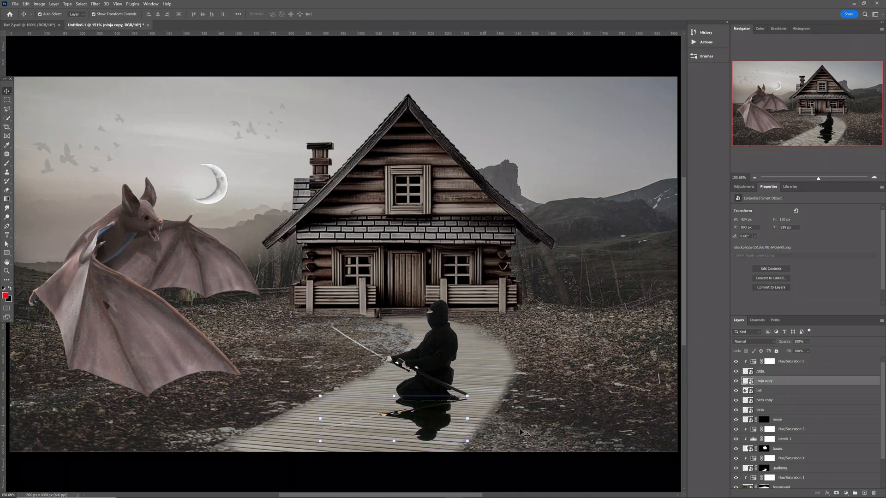
click(429, 423)
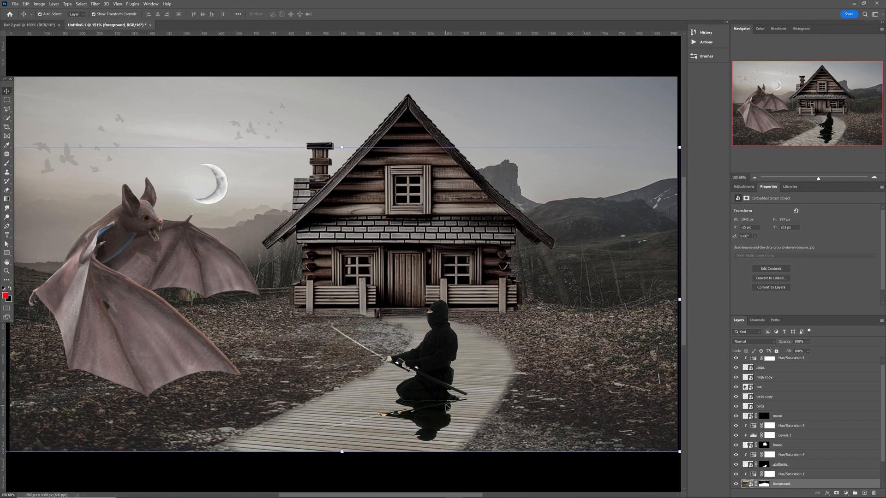
drag(478, 374, 496, 392)
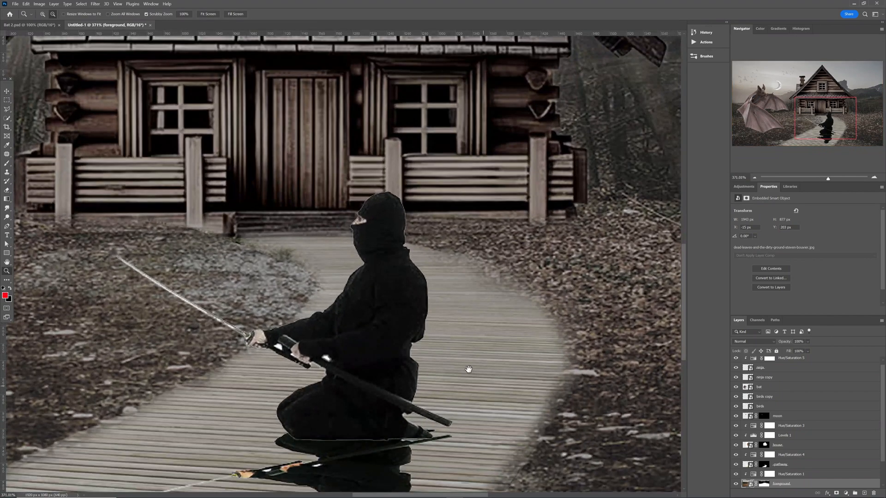
drag(390, 412, 405, 328)
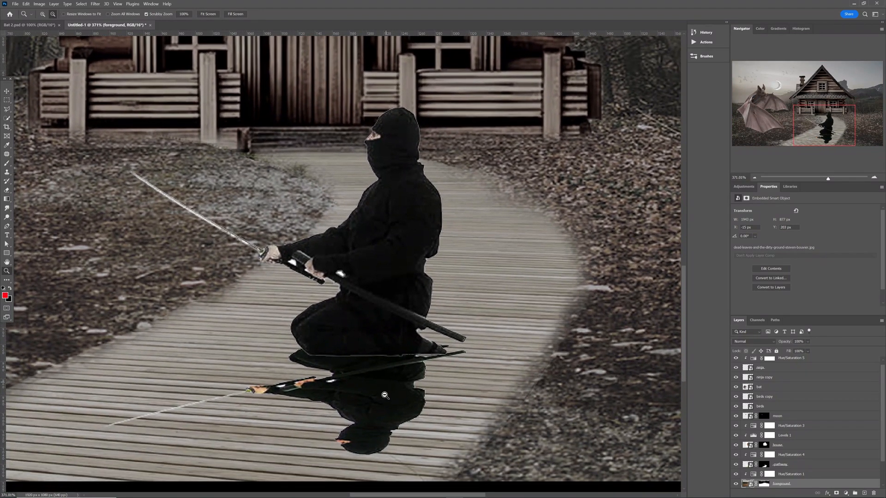
mouse_move(384, 404)
mouse_down()
mouse_move(386, 417)
mouse_move(383, 410)
mouse_up()
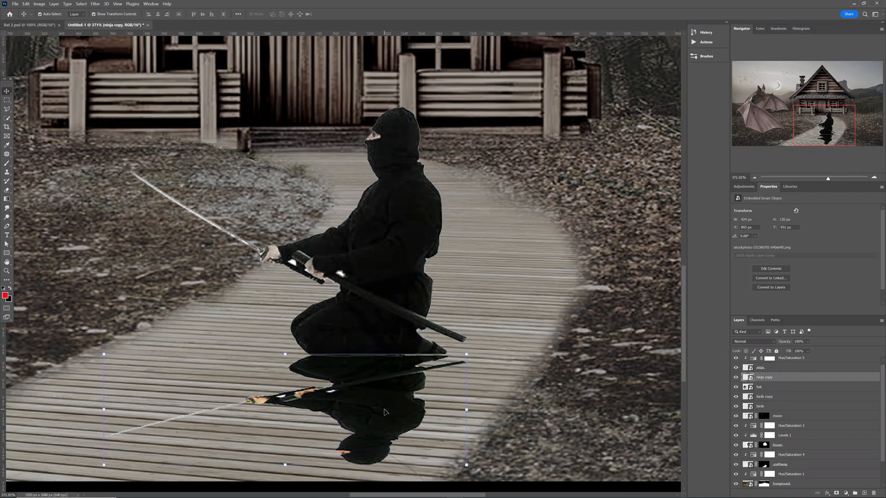
key(ctrl+1)
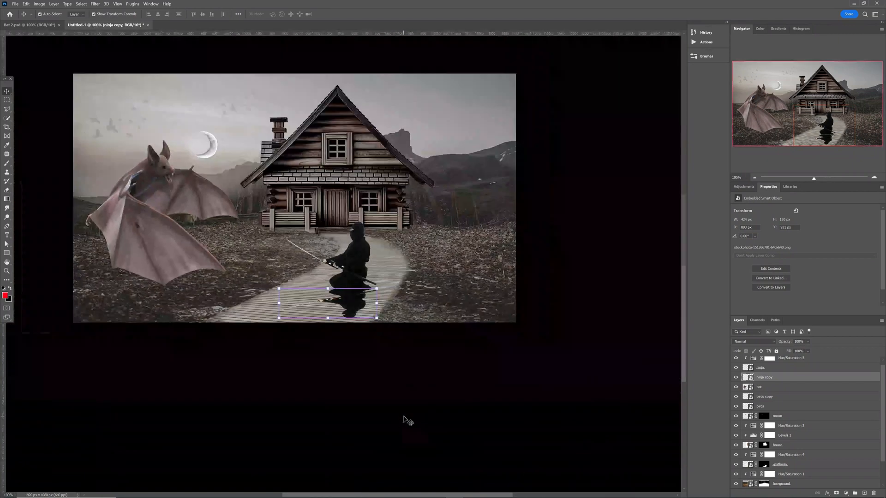
click(378, 399)
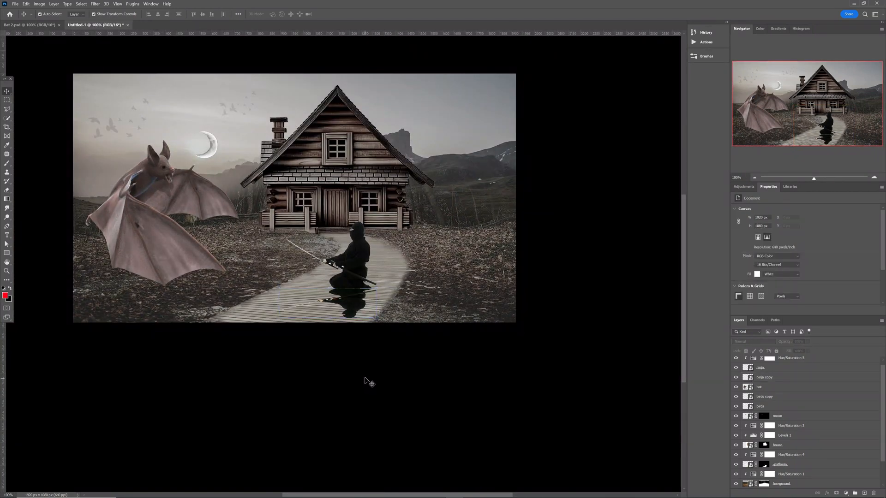
click(355, 317)
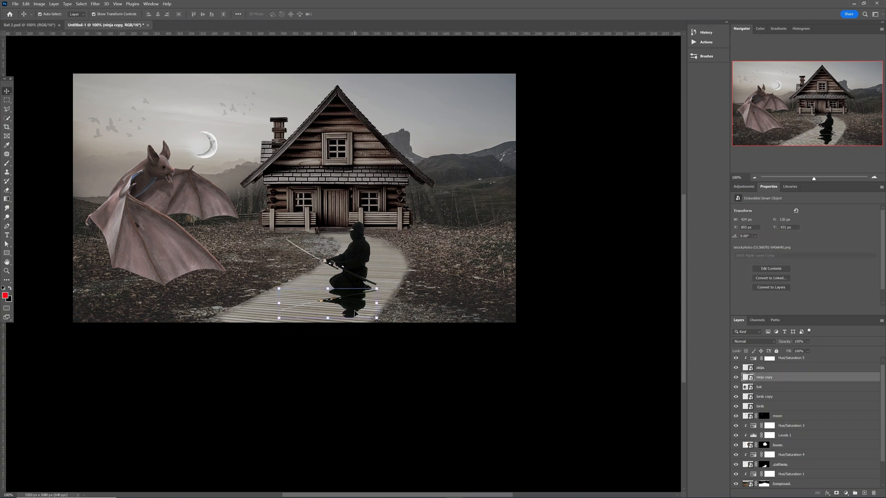
Give the ninja reflection a 3.9 px Gaussian Blur and lower its opacity to 66%.
click(91, 6)
mouse_move(139, 88)
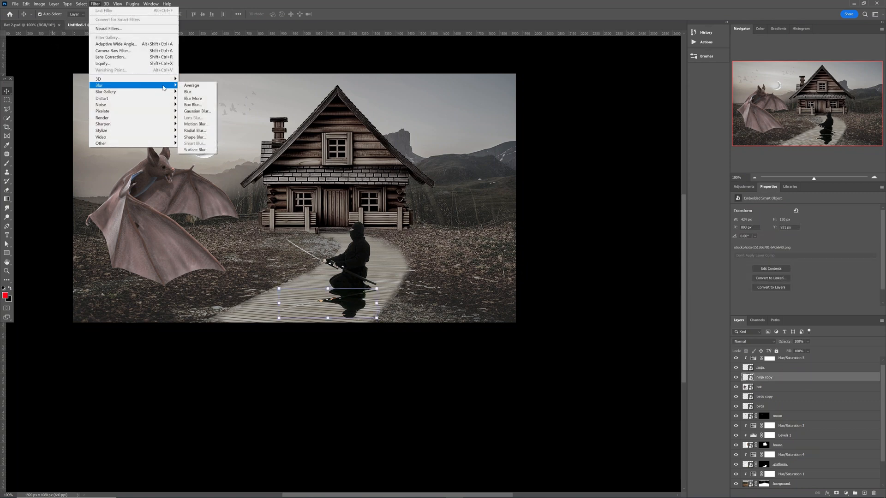
click(196, 111)
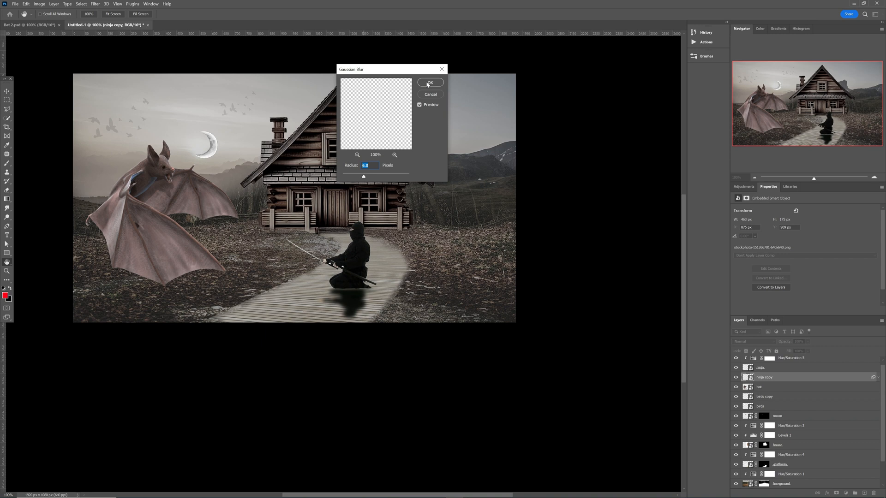
click(428, 83)
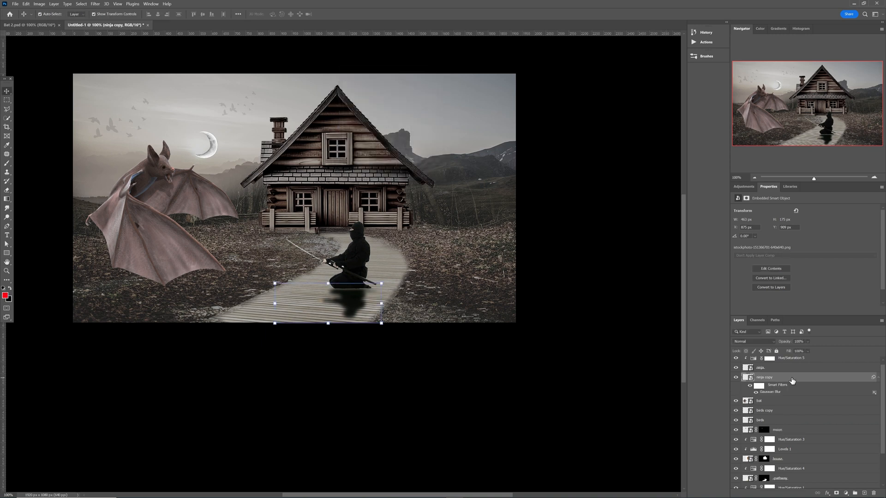
drag(789, 344, 771, 345)
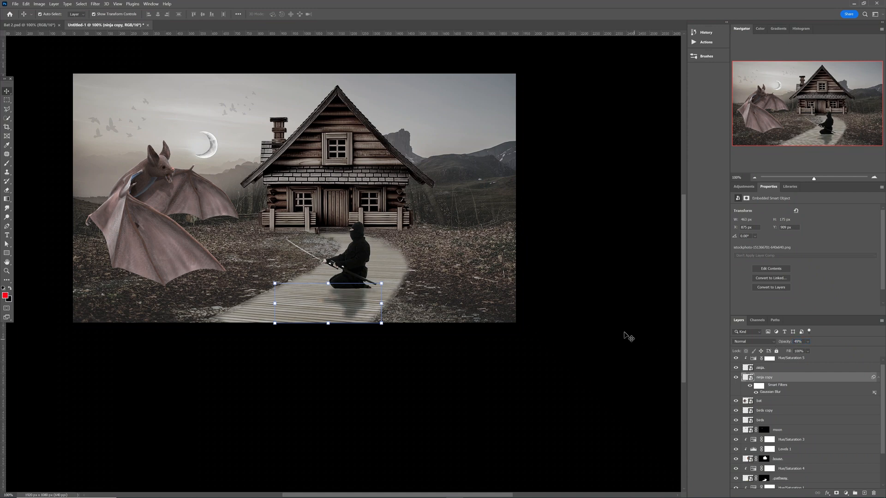
Select the kneeling ninja and zoom in on him.
click(521, 325)
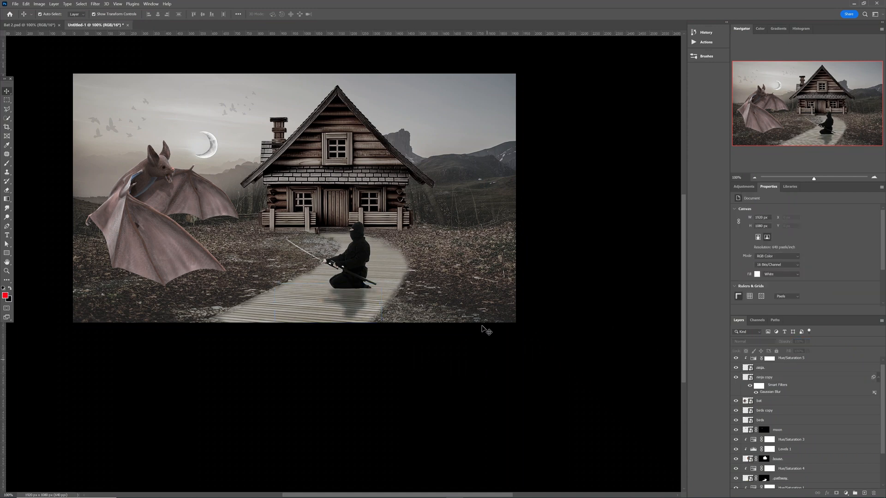
scroll(569, 325, up, 1)
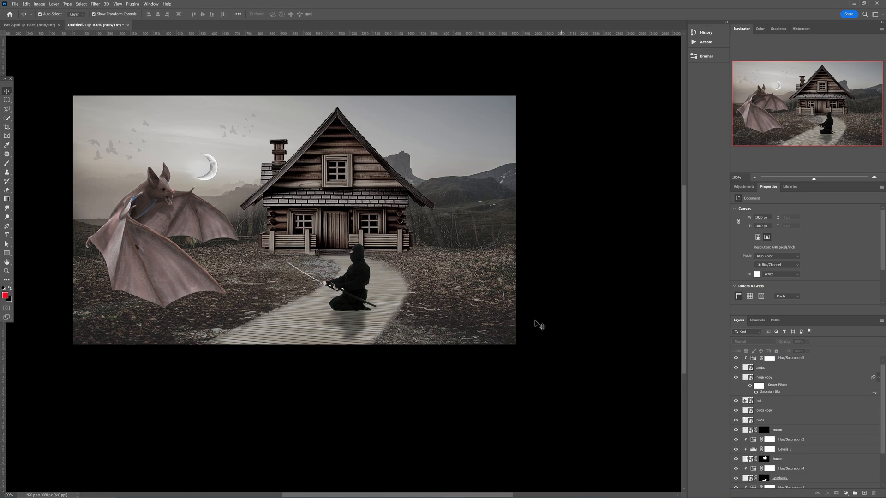
click(351, 285)
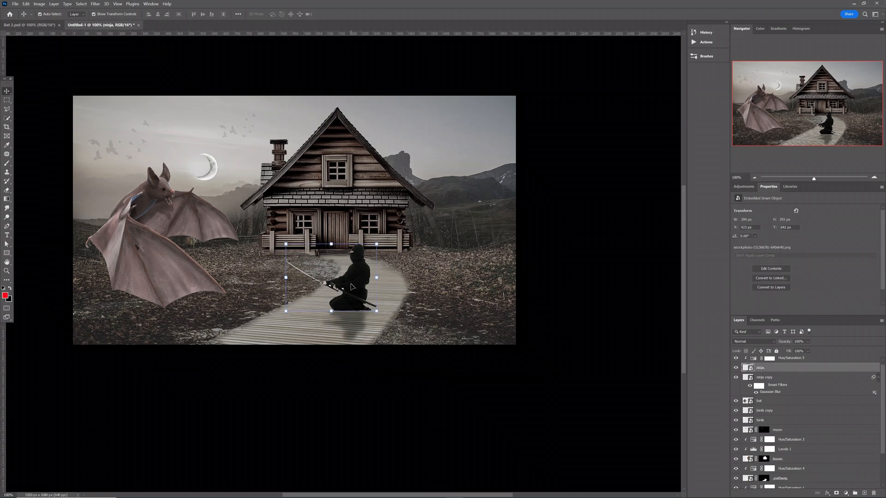
scroll(354, 289, up, 2)
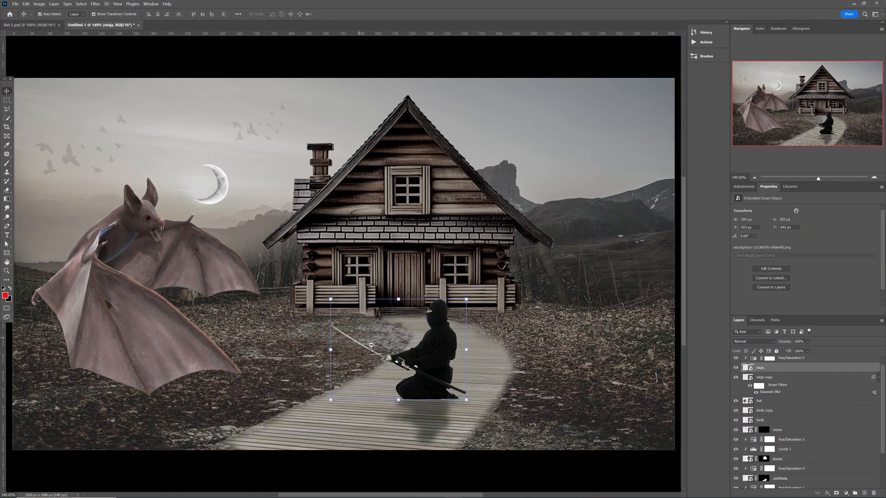
Trace the sword blade with the Polygonal Lasso and copy it to a new layer named 'sword'.
key(z)
drag(415, 344, 430, 359)
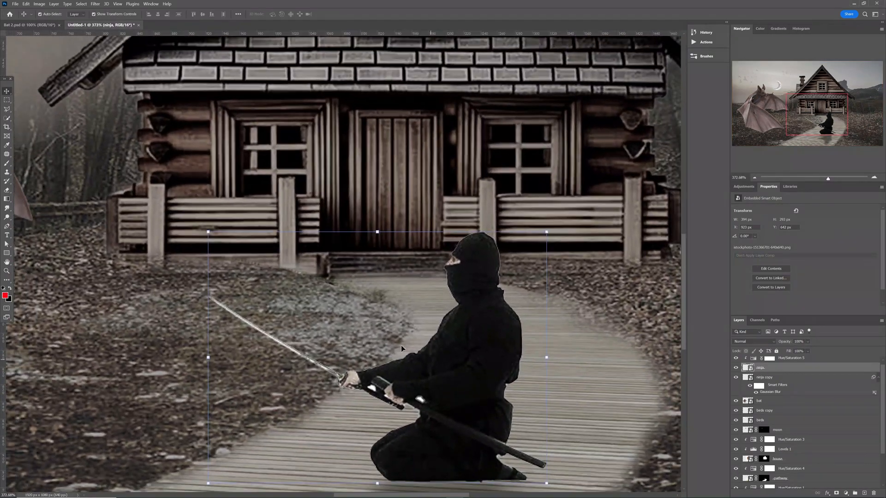
click(6, 112)
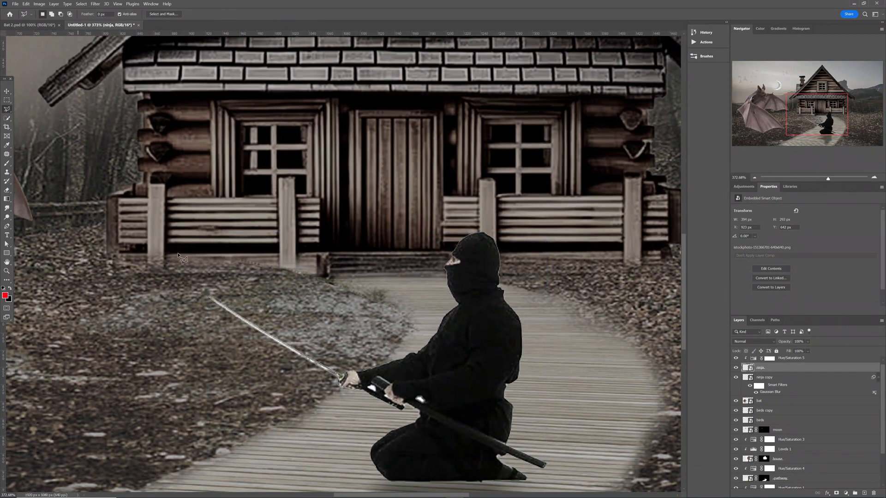
click(212, 297)
click(344, 383)
click(213, 298)
right_click(299, 355)
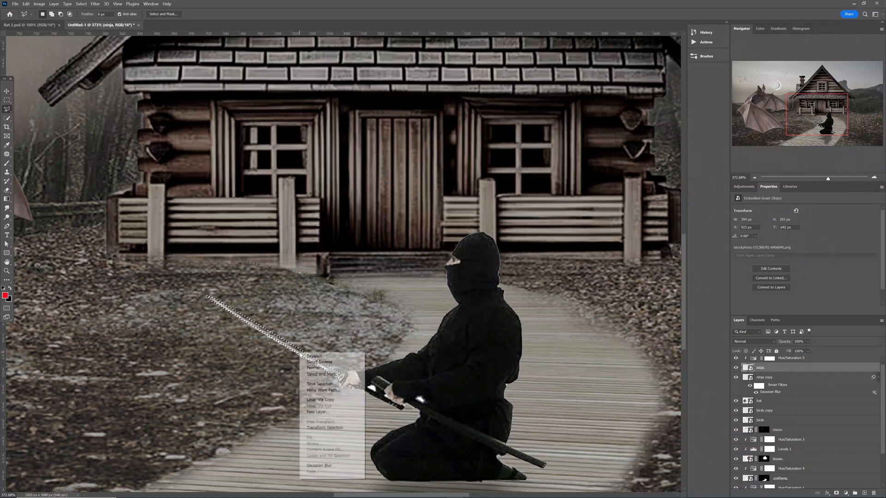
click(328, 400)
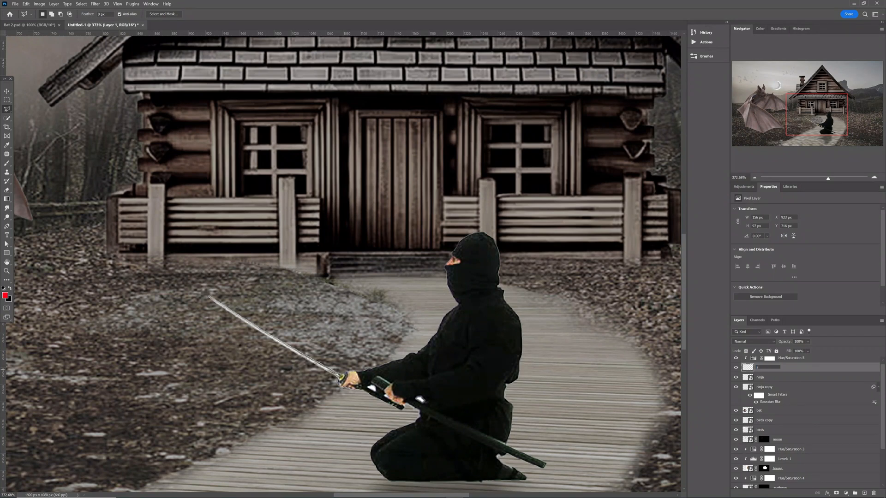
key(Return)
key(ctrl+minus)
key(ctrl+minus)
key(ctrl+minus)
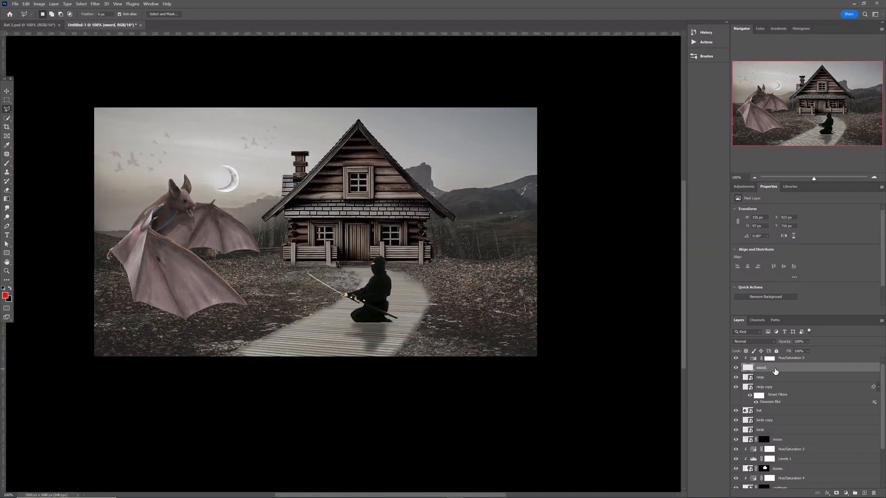
Add a top darkening Levels 2 adjustment (higher black input, lower white output) and invert its mask to black.
click(736, 378)
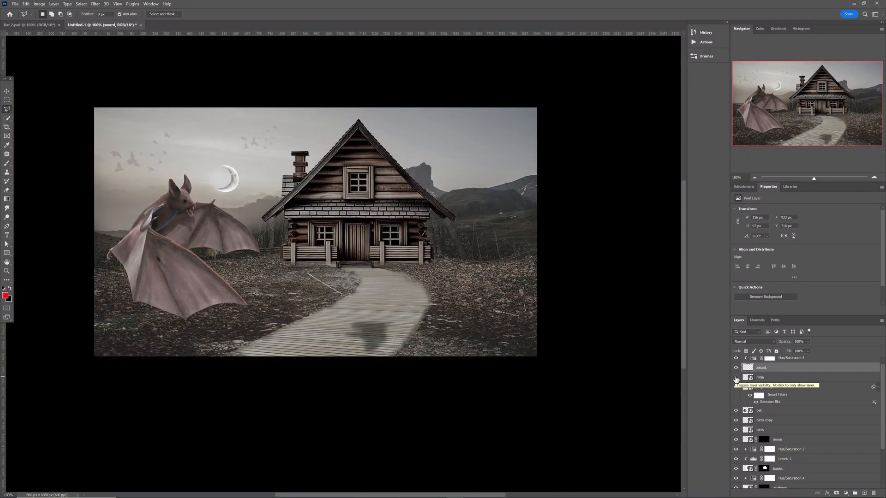
click(736, 377)
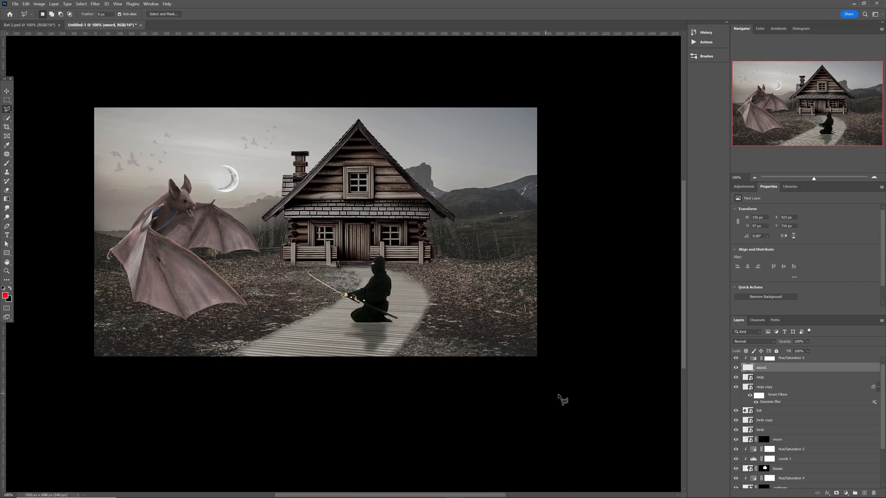
scroll(798, 364, up, 1)
click(810, 364)
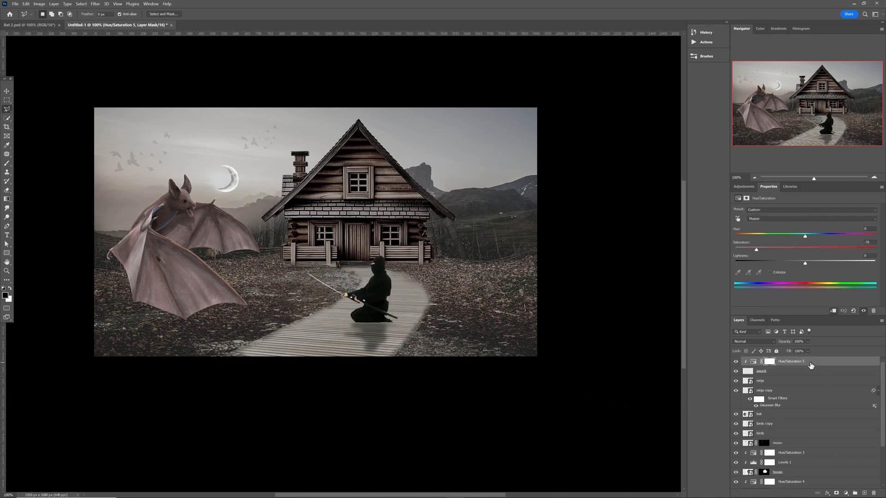
click(750, 187)
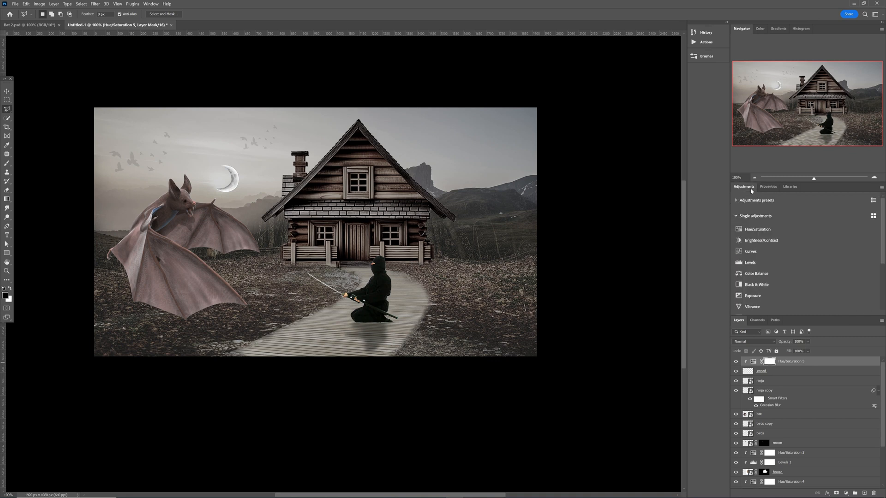
click(756, 263)
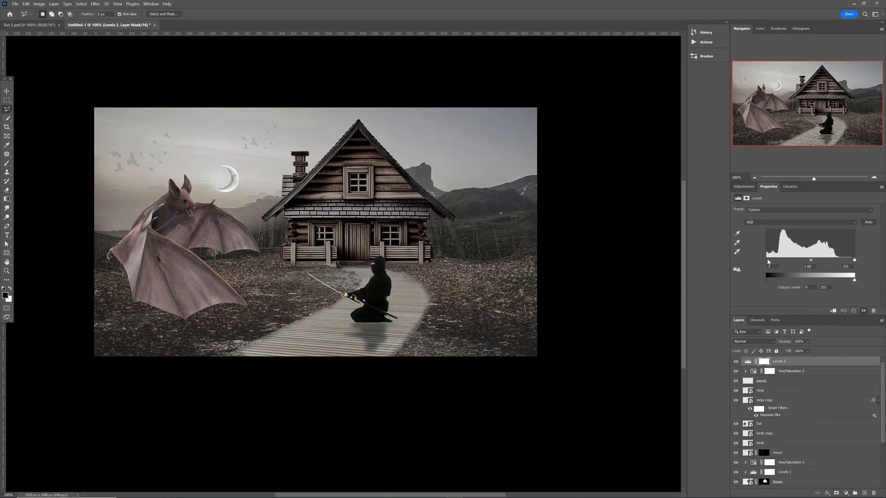
drag(768, 261, 772, 261)
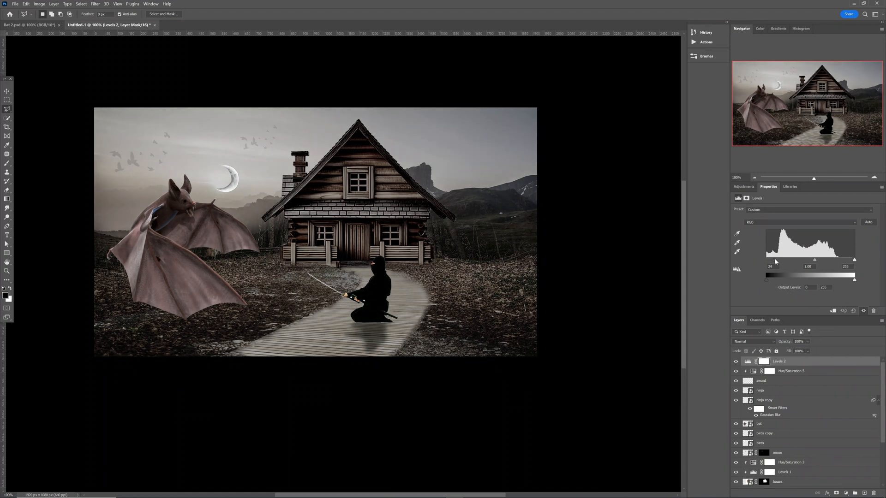
drag(854, 281, 831, 285)
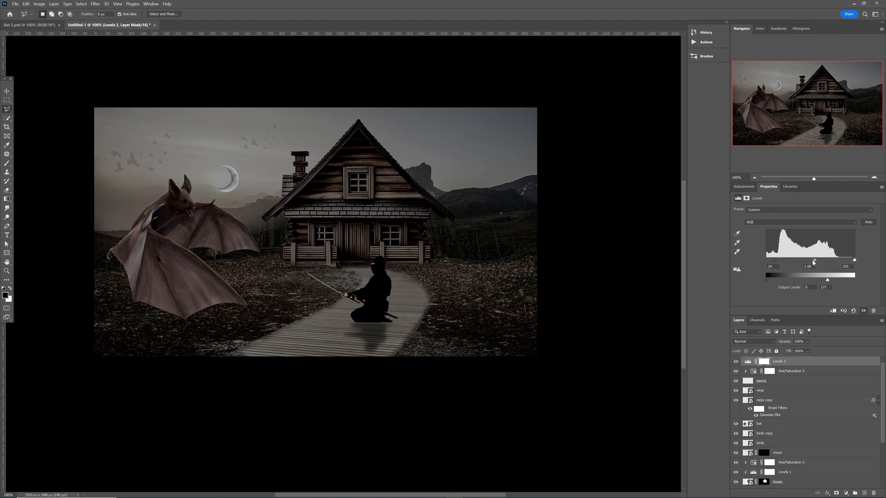
drag(814, 262, 821, 263)
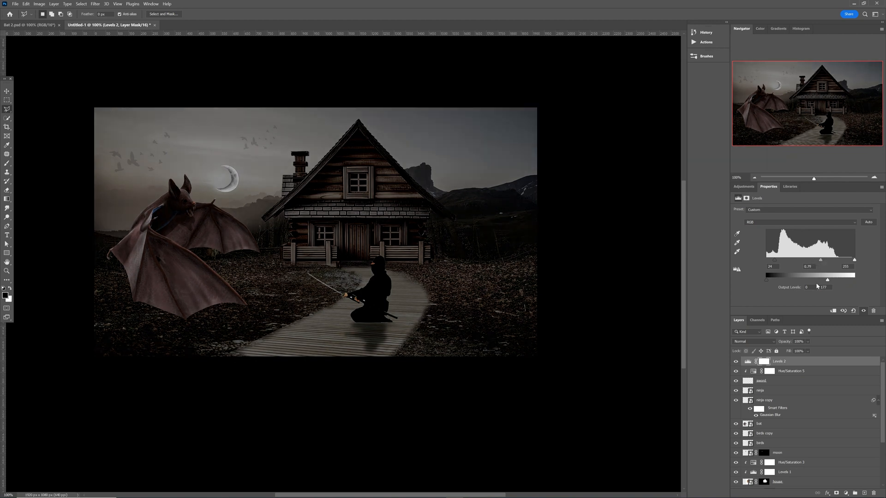
click(765, 363)
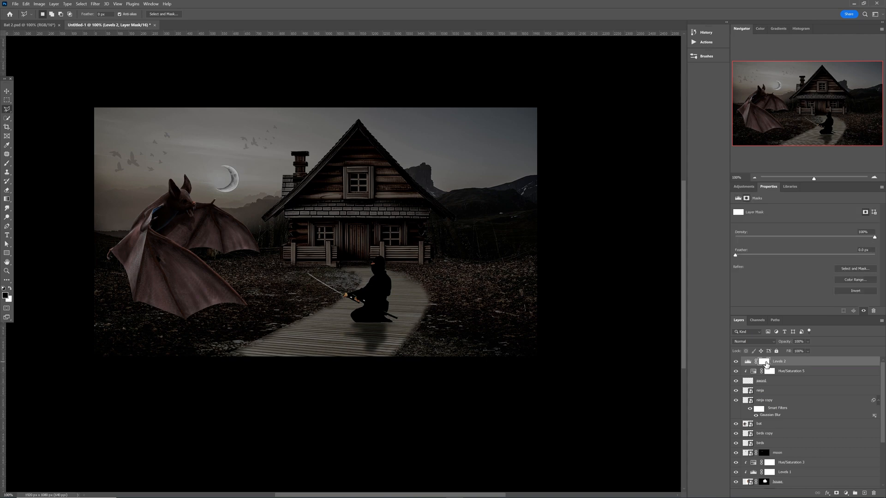
key(ctrl+i)
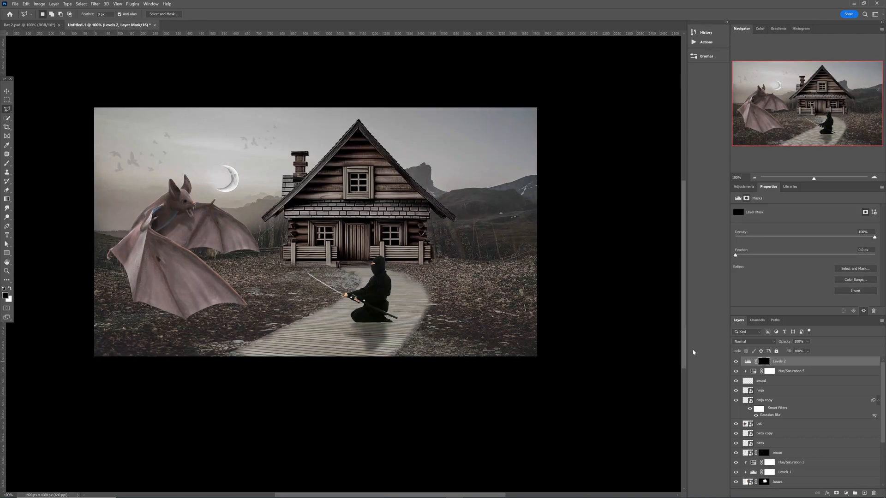
Set up a soft round brush of about 251 px at 48% opacity and 54% flow.
key(b)
right_click(397, 291)
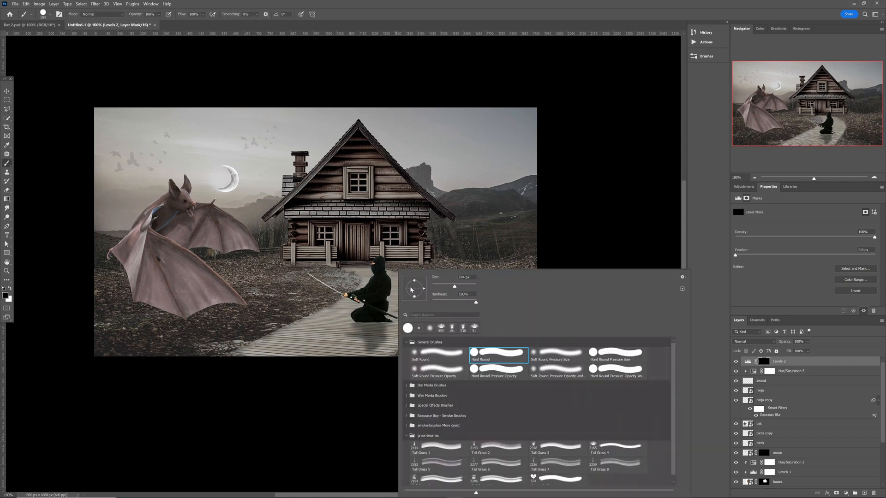
click(432, 354)
click(330, 396)
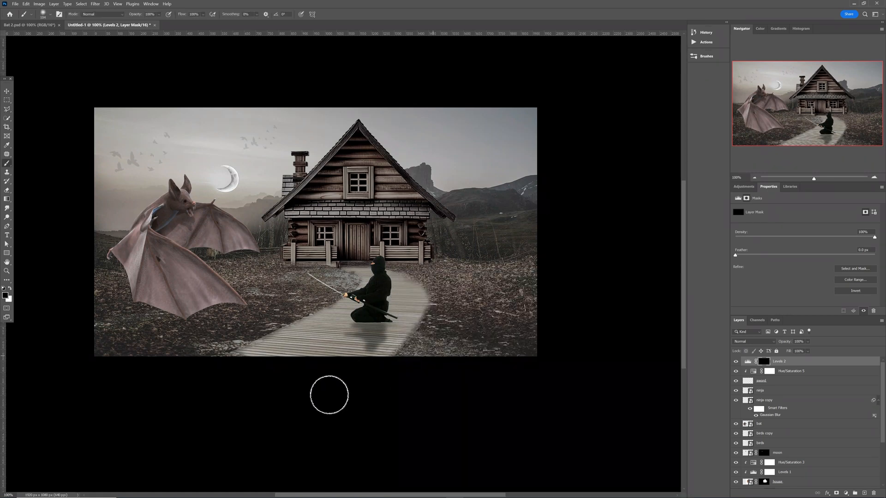
alt+right_click(371, 287)
drag(370, 285, 404, 292)
click(159, 14)
click(203, 15)
click(201, 22)
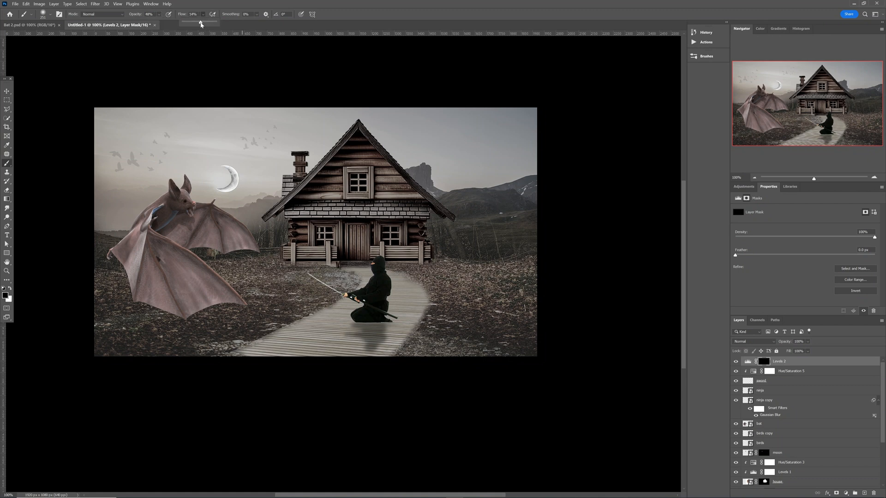
click(507, 297)
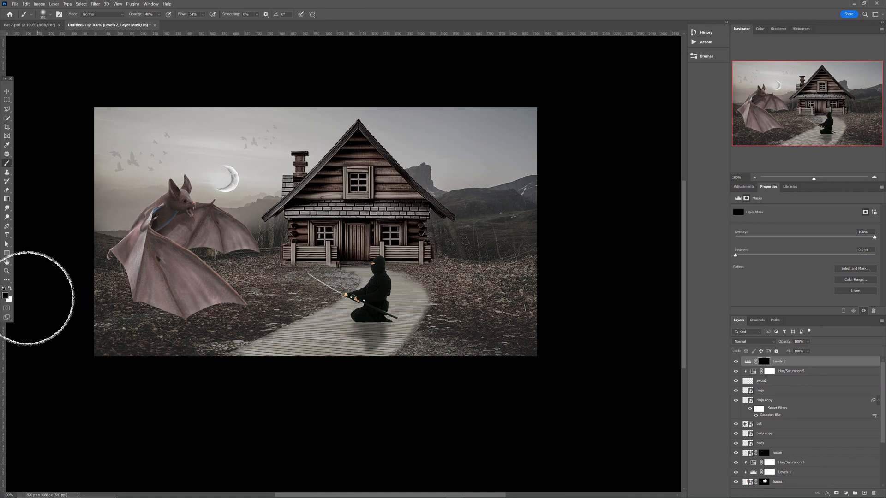
Paint white on the Levels 2 mask to bring darkening back onto the path beside the ninja.
key(x)
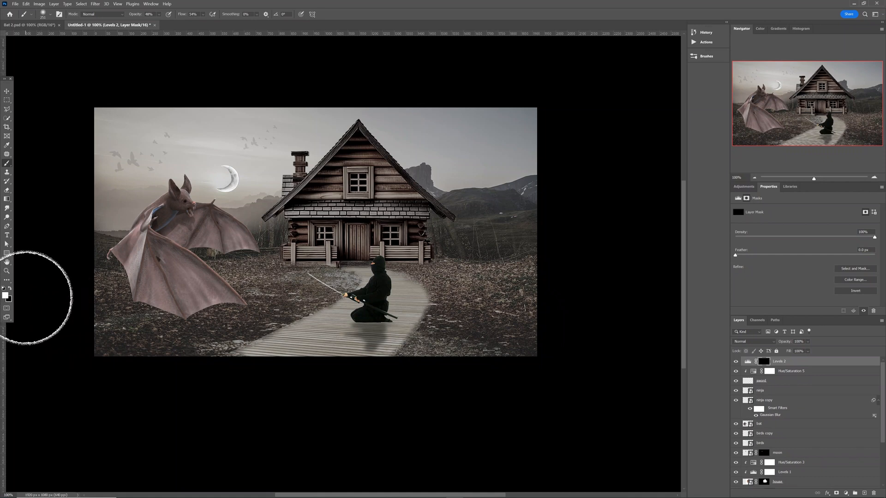
mouse_move(446, 275)
mouse_down()
mouse_move(430, 271)
mouse_move(500, 286)
mouse_move(537, 282)
mouse_move(525, 309)
mouse_move(437, 328)
mouse_move(445, 346)
mouse_move(438, 246)
mouse_up()
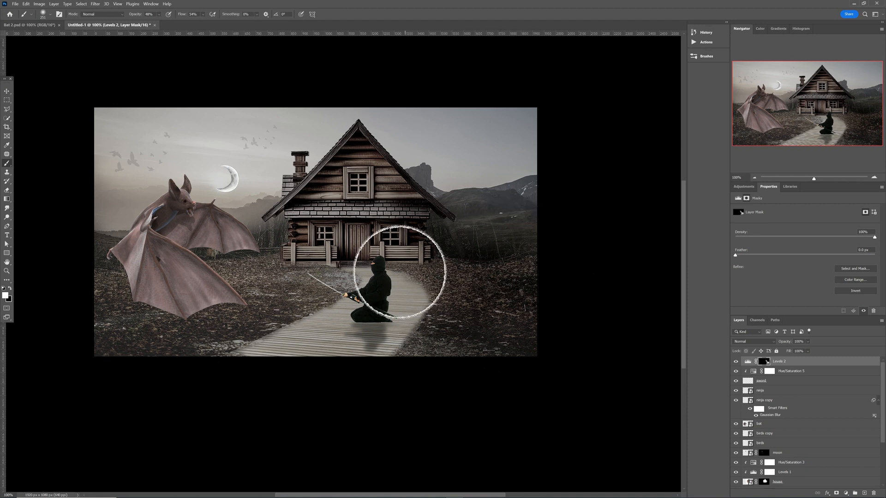
key(v)
click(379, 293)
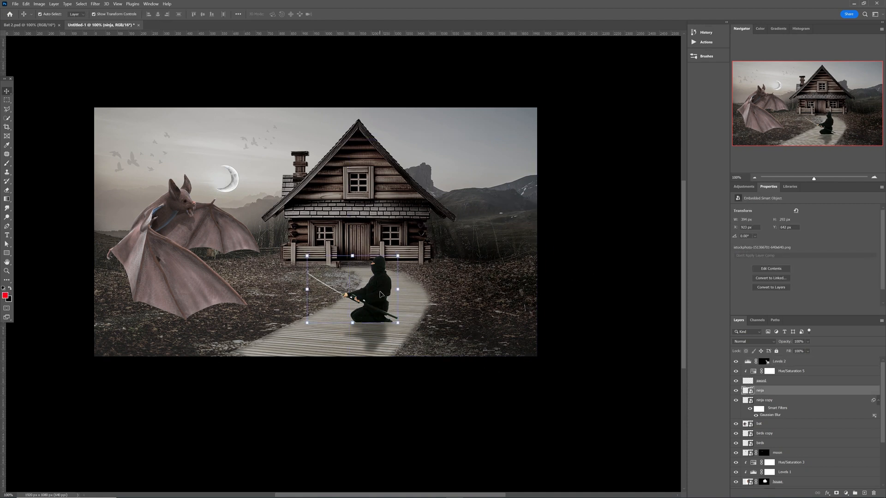
With the ninja hidden, paint the Levels 2 mask white up the path to the house door, then show him again.
click(736, 390)
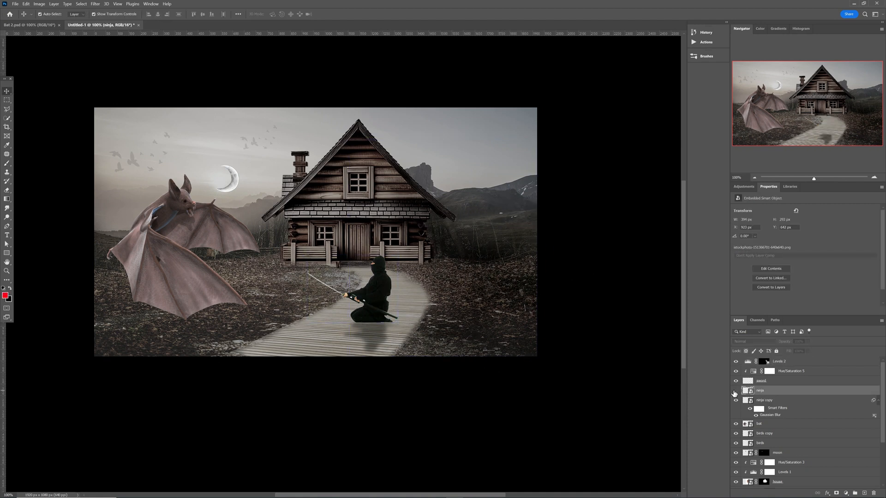
click(796, 365)
key(b)
key(d)
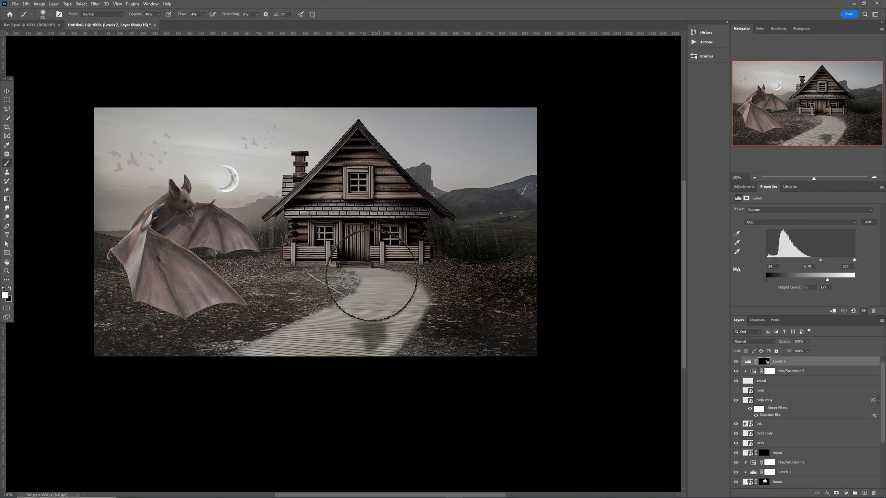
drag(384, 270, 370, 279)
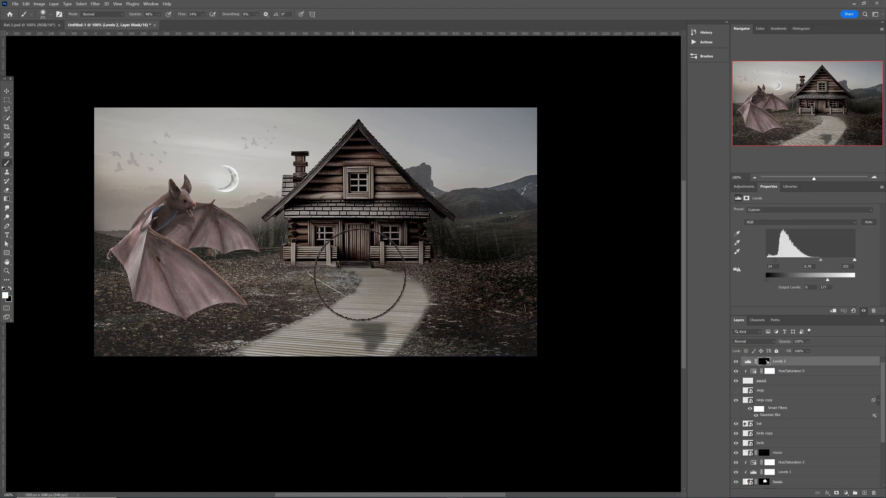
mouse_move(433, 277)
mouse_down()
mouse_move(371, 284)
mouse_move(347, 276)
mouse_move(333, 255)
mouse_move(351, 242)
mouse_move(412, 246)
mouse_move(372, 173)
mouse_move(428, 234)
mouse_move(355, 158)
mouse_up()
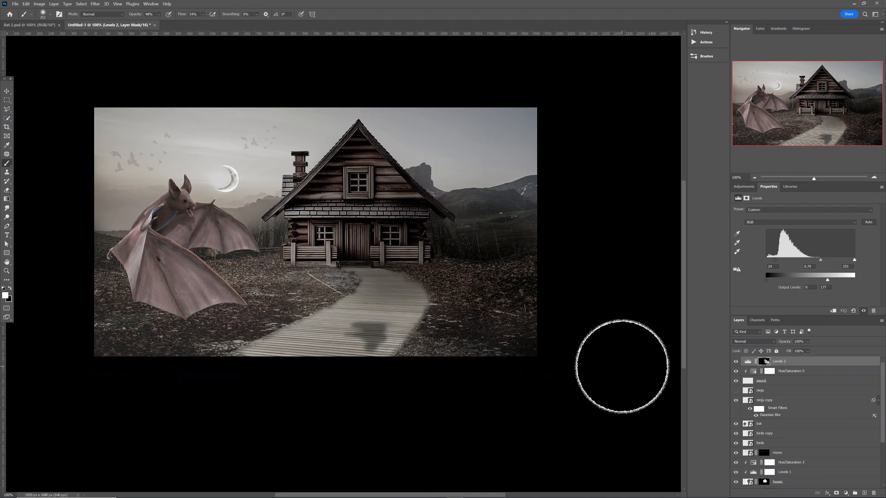
key(v)
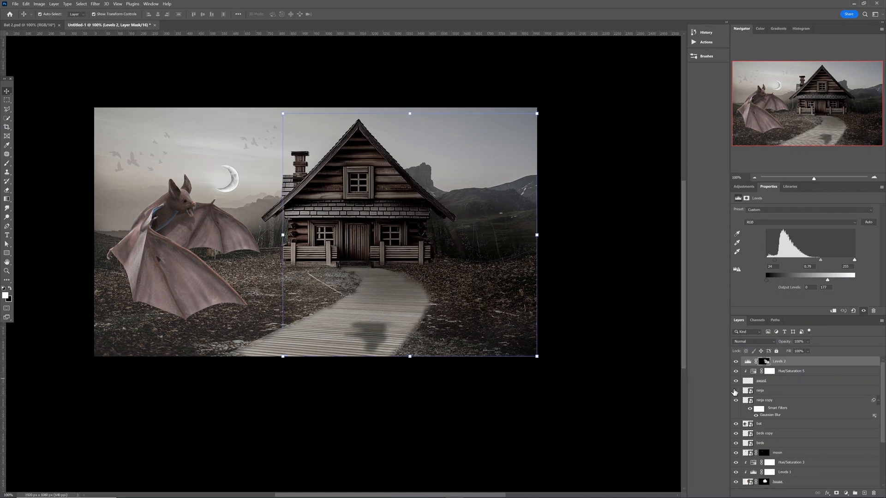
click(736, 391)
click(617, 364)
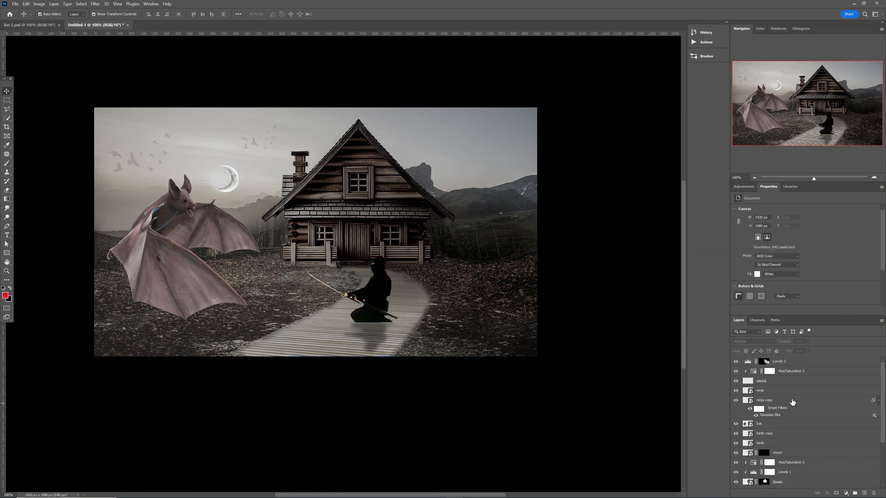
click(800, 363)
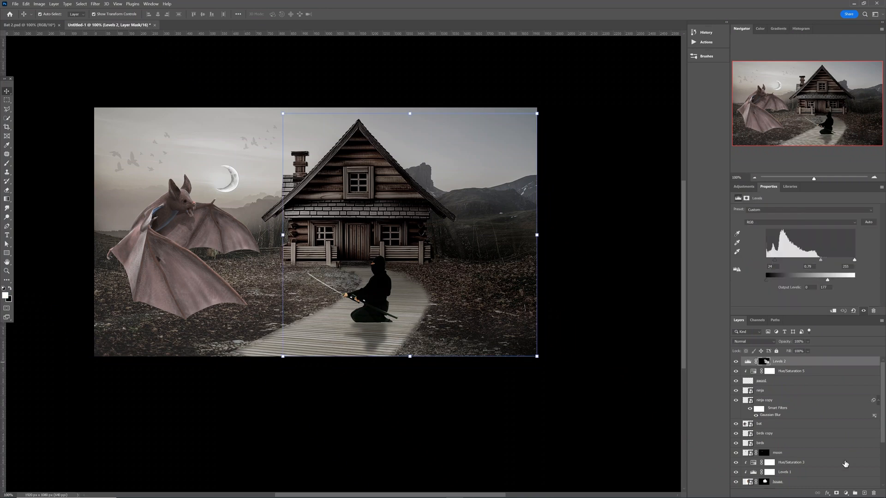
Add a Color Lookup layer using Moonlight.3DL, then add a Levels adjustment above it.
click(845, 493)
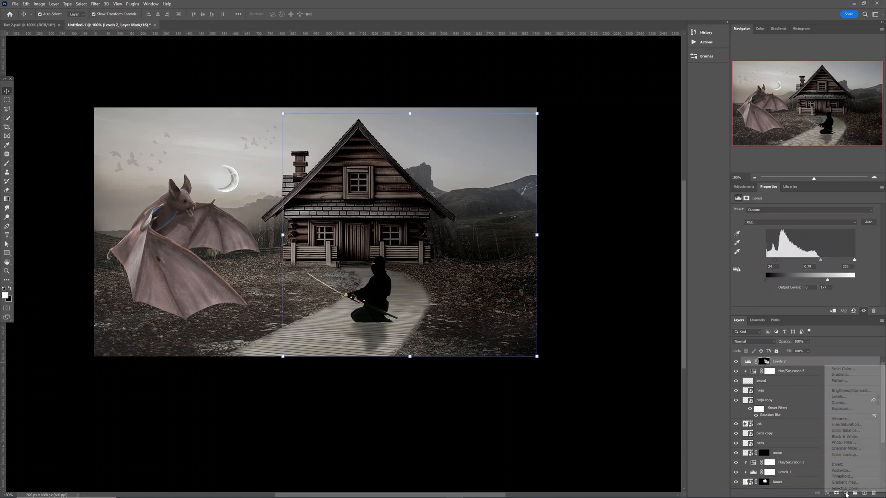
click(846, 454)
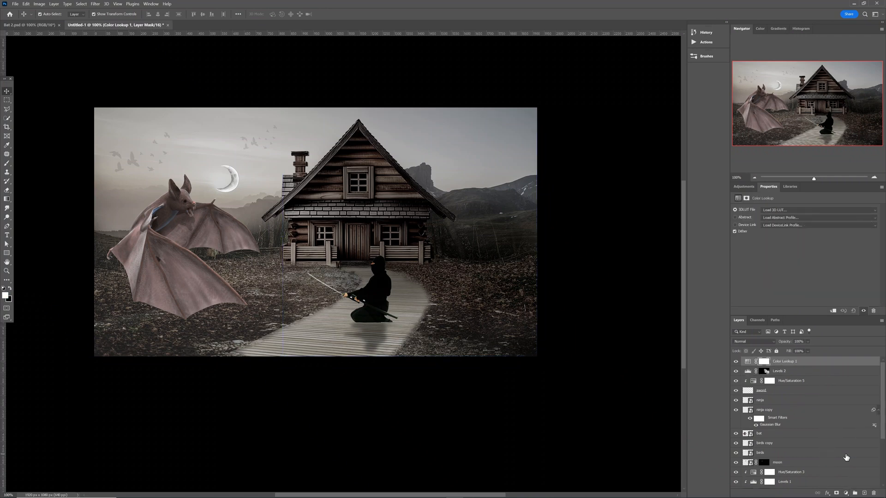
click(783, 211)
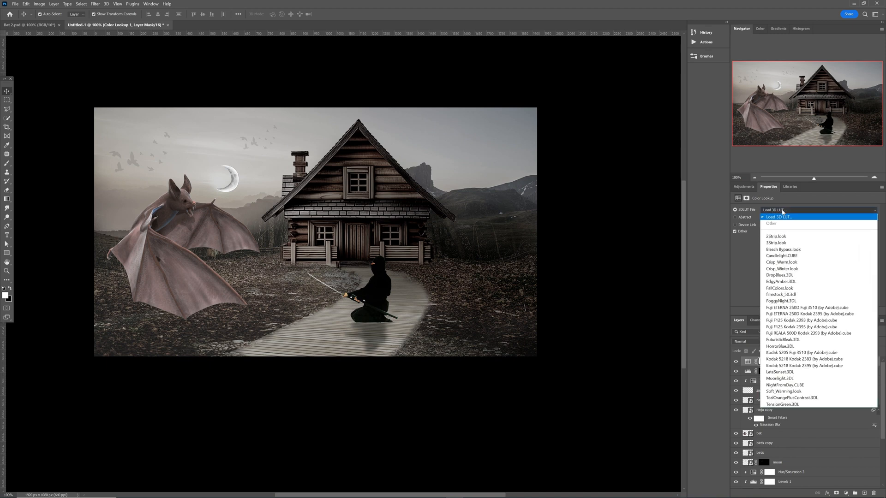
click(806, 379)
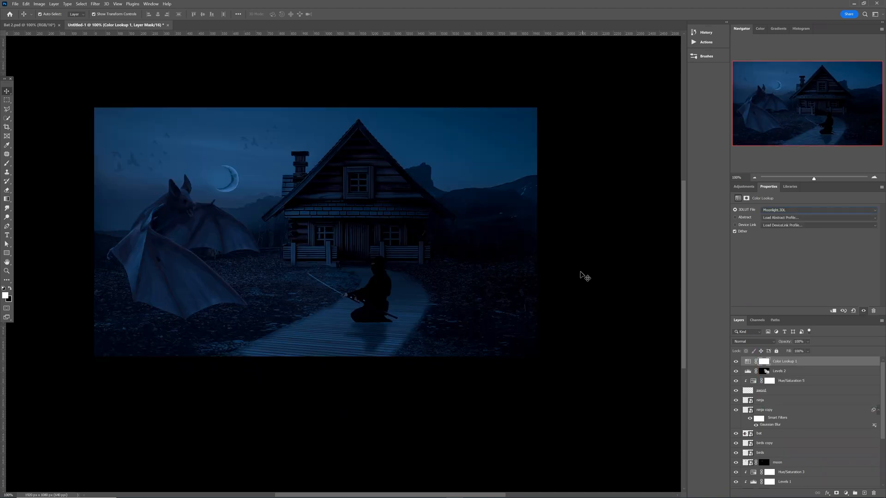
click(741, 187)
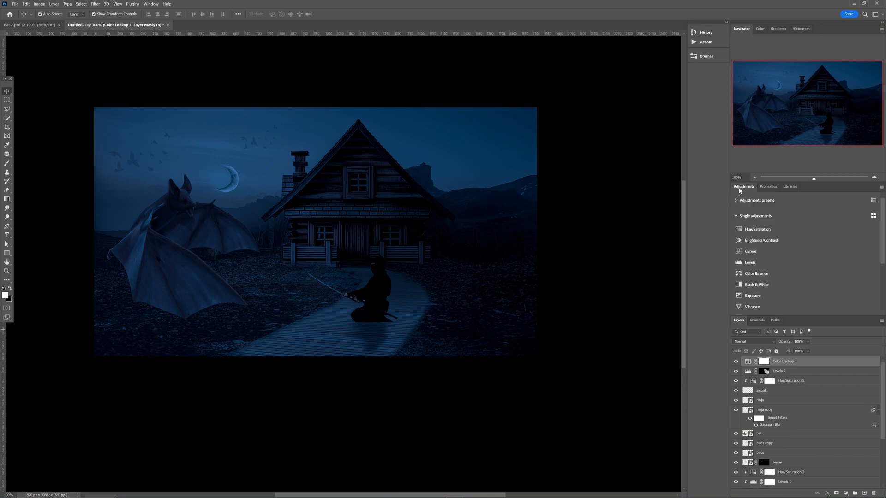
click(756, 264)
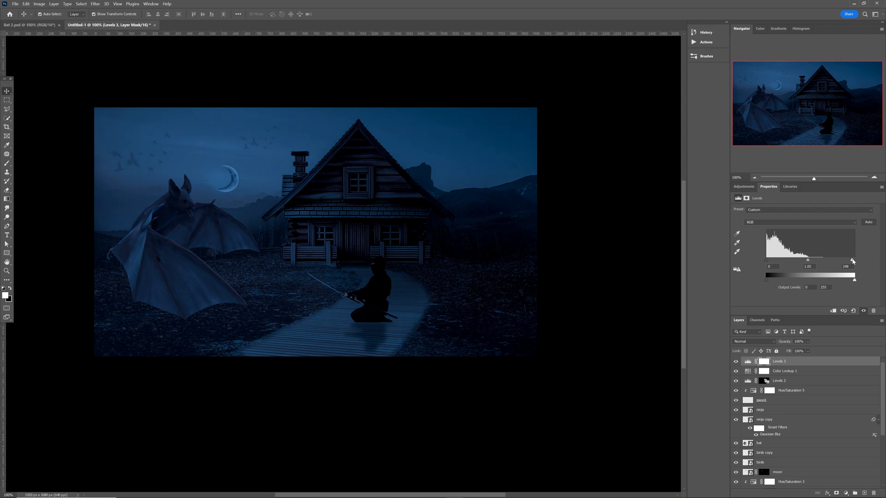
Set the Levels 3 input levels to about 7, 1.05 and 138, then select the moon layer.
drag(852, 260, 829, 261)
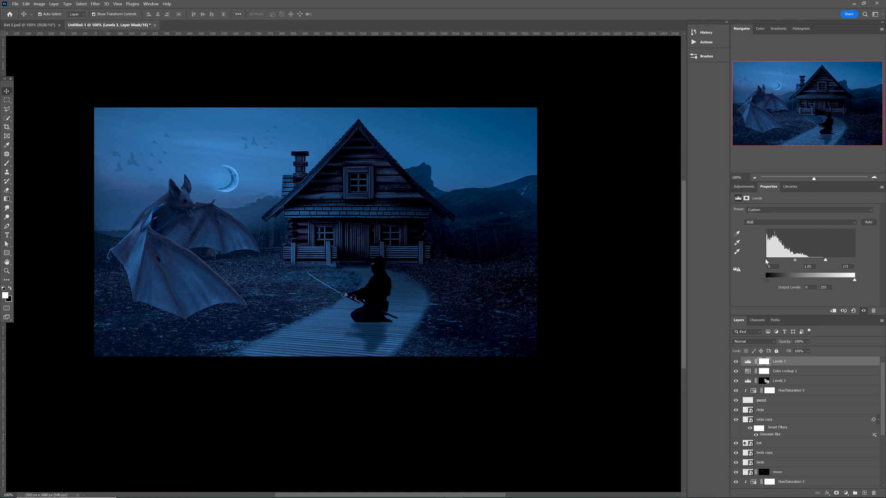
drag(766, 261, 770, 261)
drag(821, 262, 815, 262)
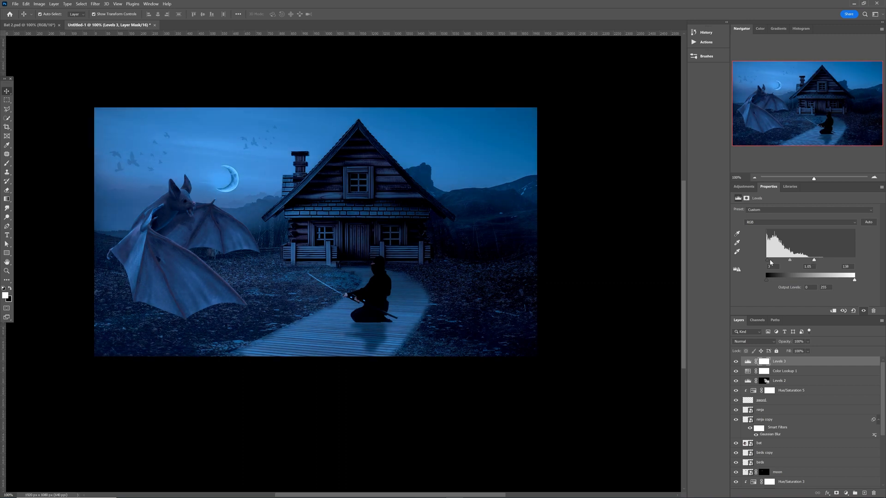
drag(768, 262, 769, 261)
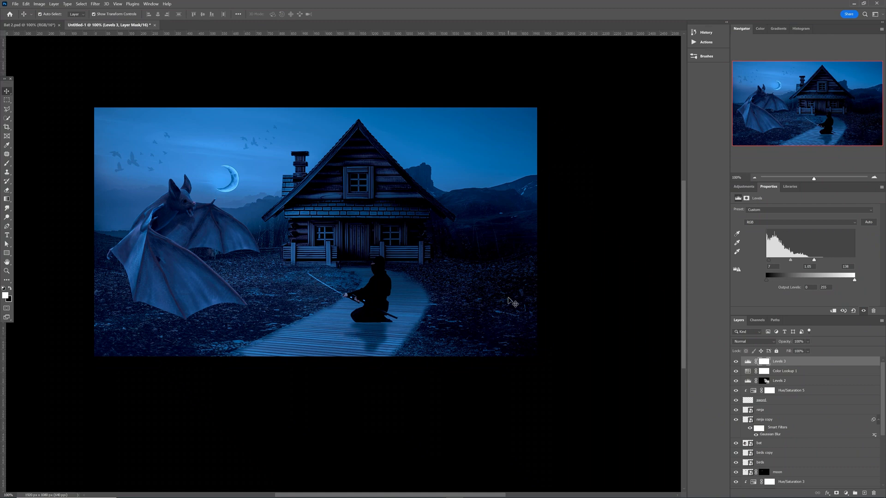
click(235, 190)
scroll(806, 466, down, 3)
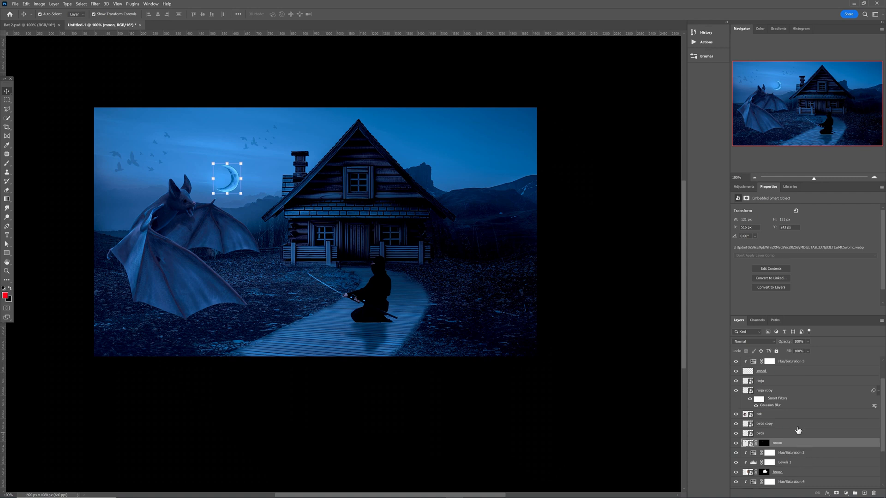
Add an Exposure adjustment clipped to the moon layer with exposure about +1.33.
click(742, 187)
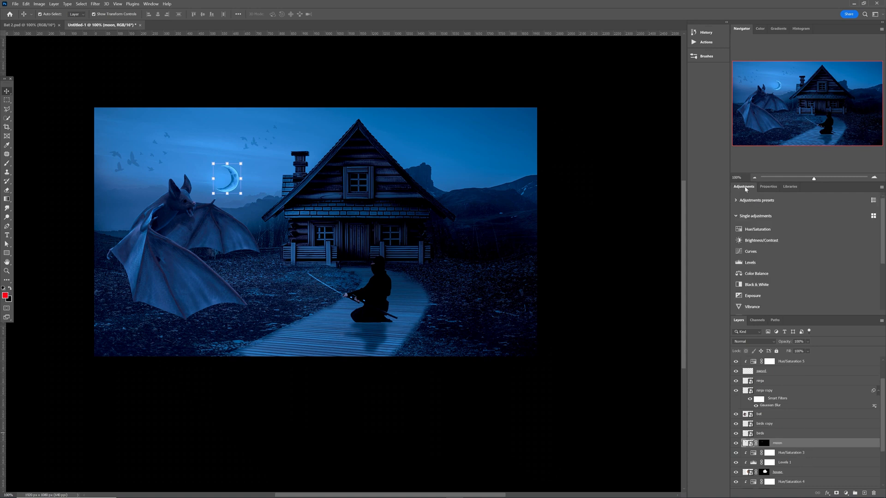
click(764, 295)
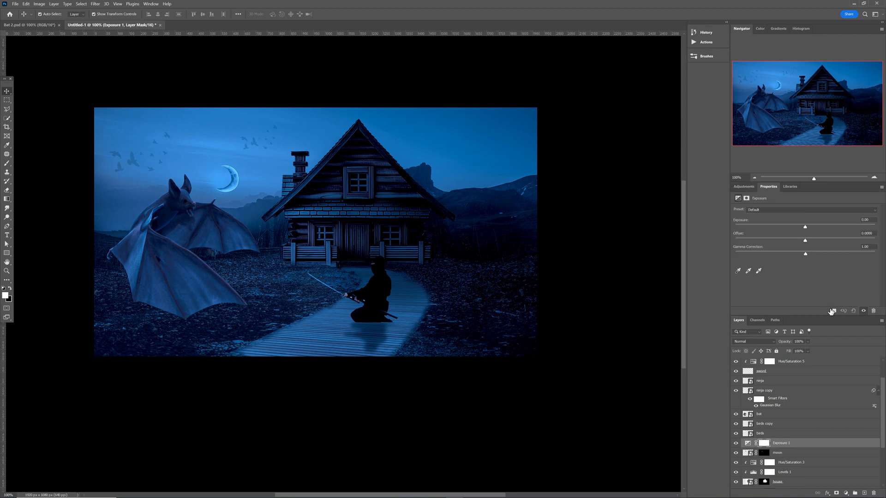
click(833, 312)
drag(805, 228, 817, 228)
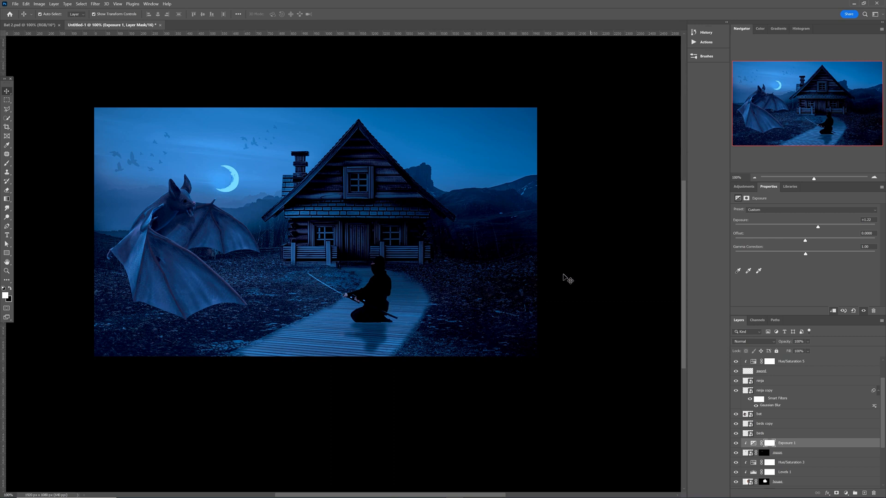
Select Levels 3 at the top of the stack and add an empty Layer 1 above it.
click(187, 242)
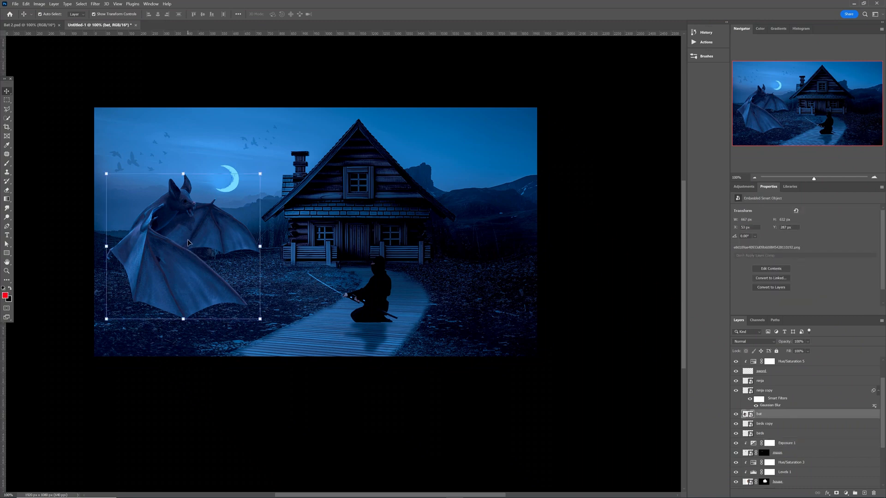
scroll(779, 388, up, 1)
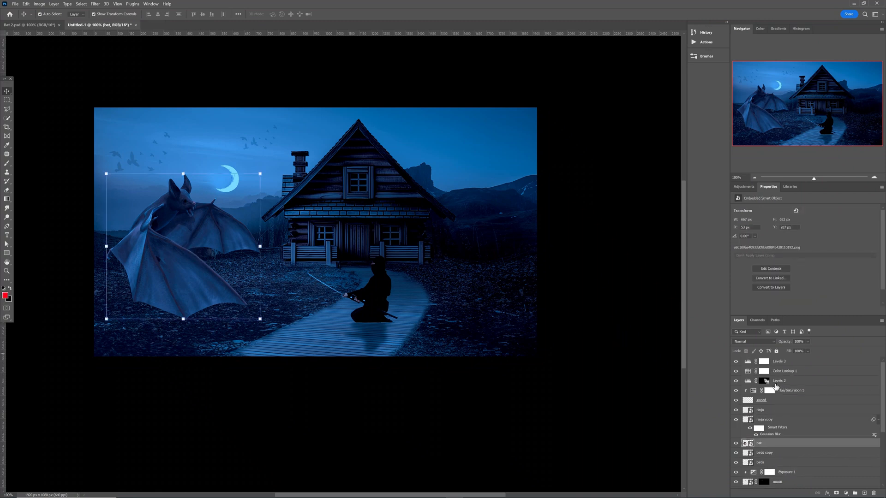
click(789, 362)
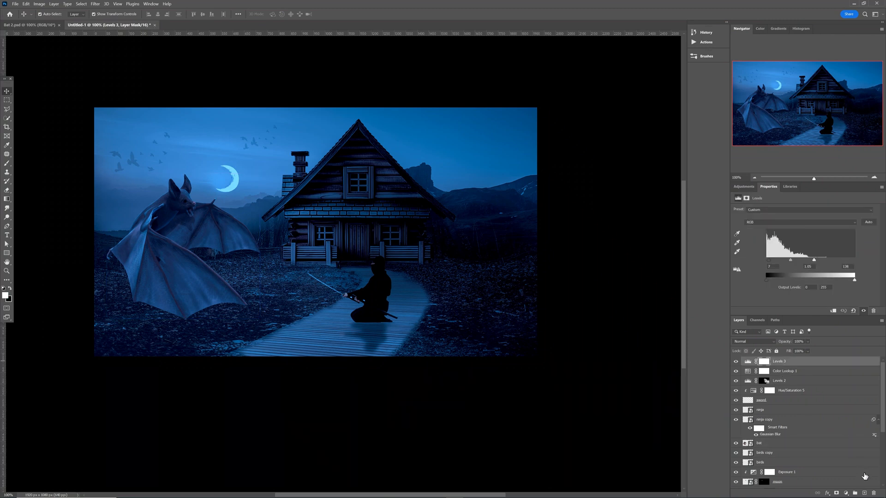
click(864, 493)
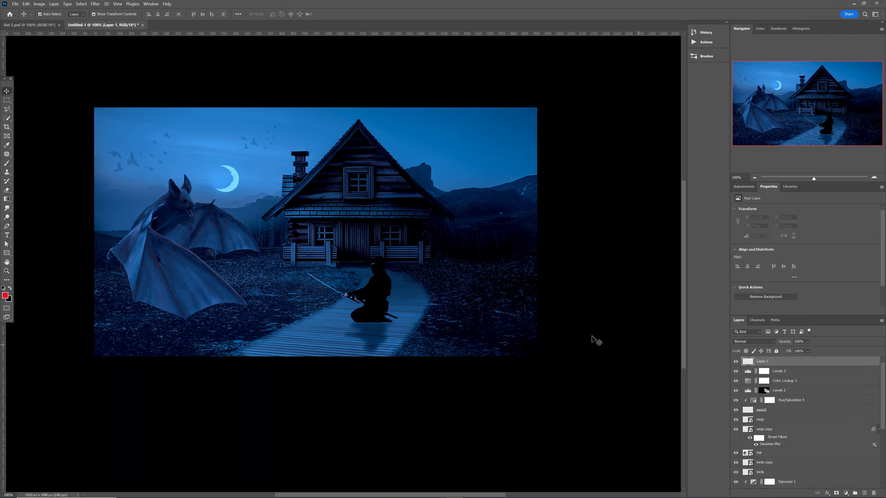
Keep red as the foreground colour and choose a Soft Round brush about 95 px.
click(5, 296)
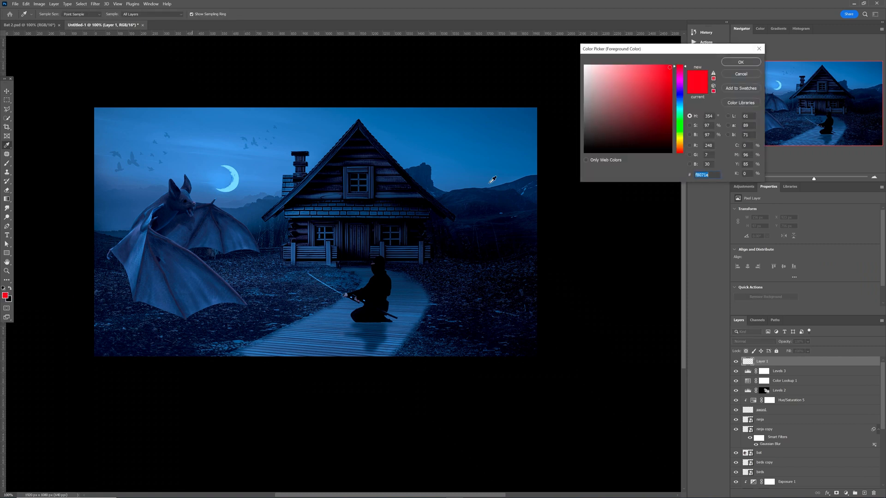
click(741, 61)
key(b)
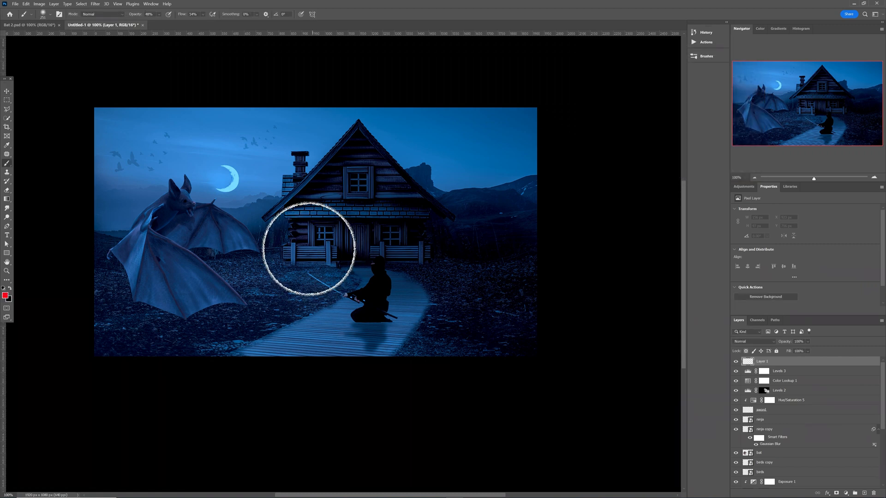
right_click(308, 250)
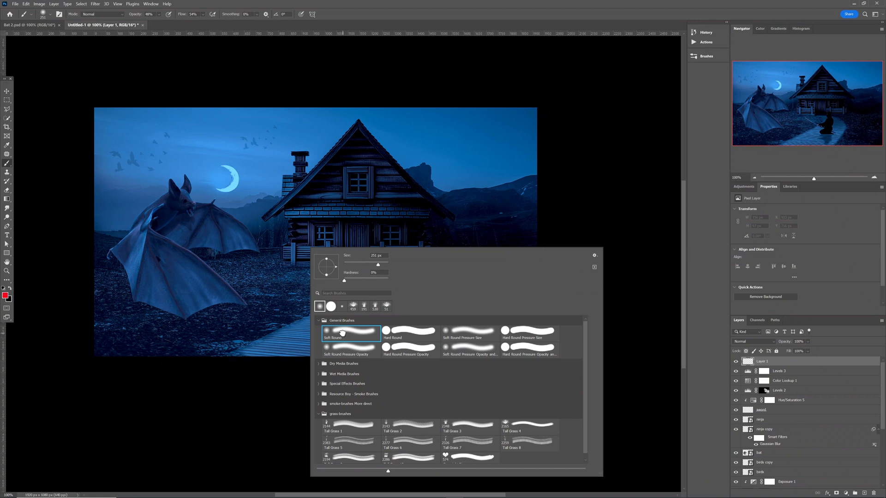
click(231, 397)
drag(280, 252, 248, 249)
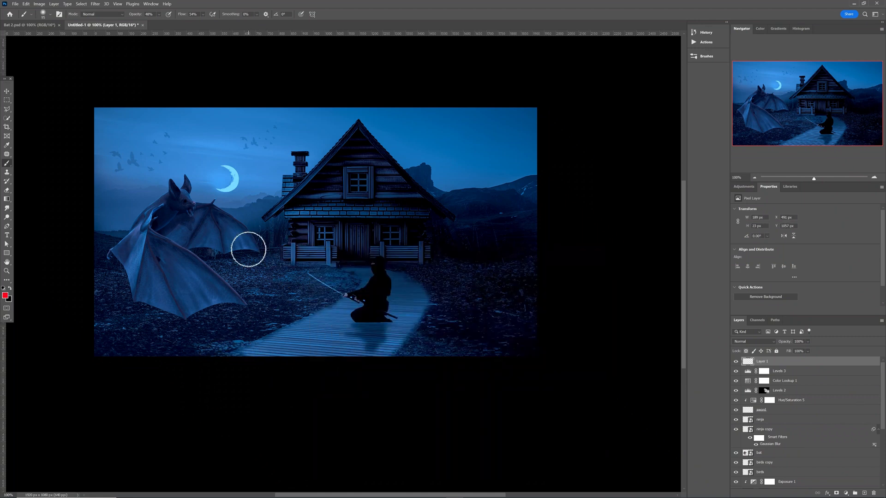
Zoom in closely on the bat's head.
key(ctrl+plus)
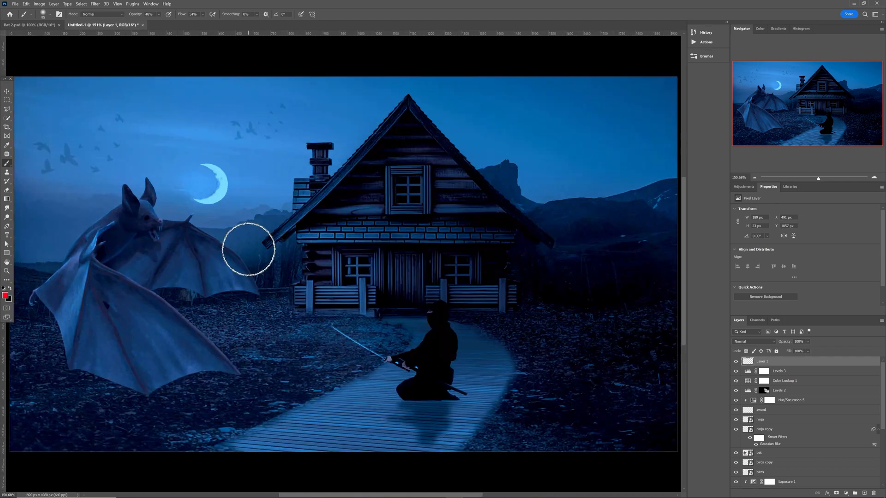
key(z)
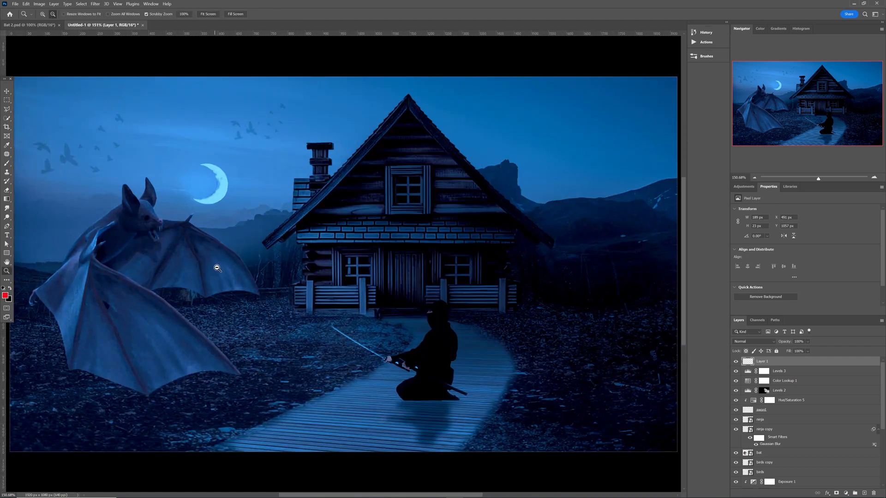
drag(217, 268, 227, 272)
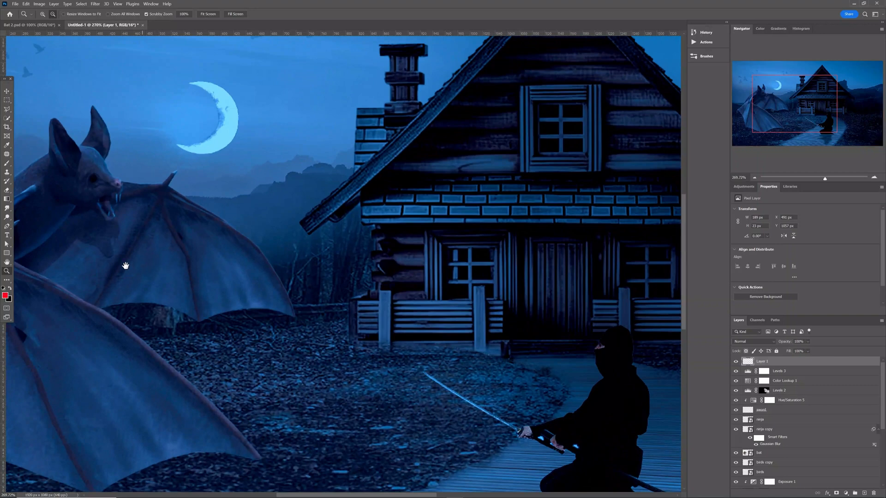
drag(125, 266, 230, 275)
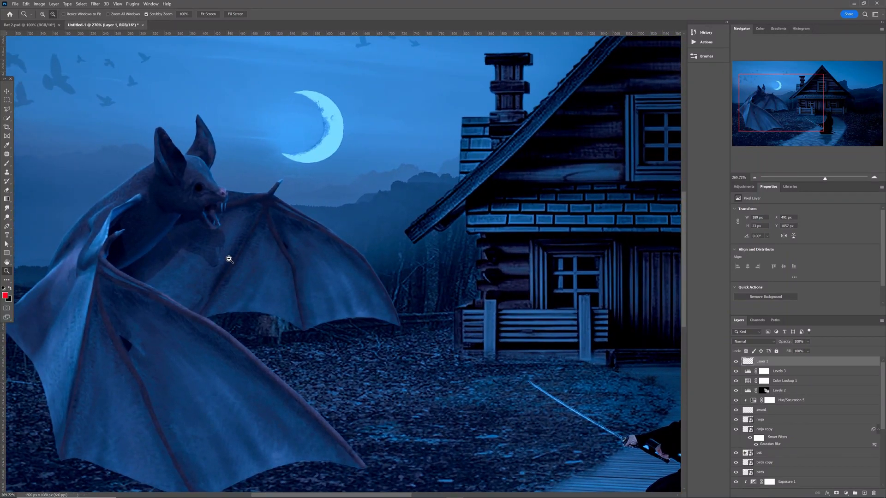
Paint the bat's eye bright red with an eye-sized brush at 100% opacity, then view the whole image.
key(b)
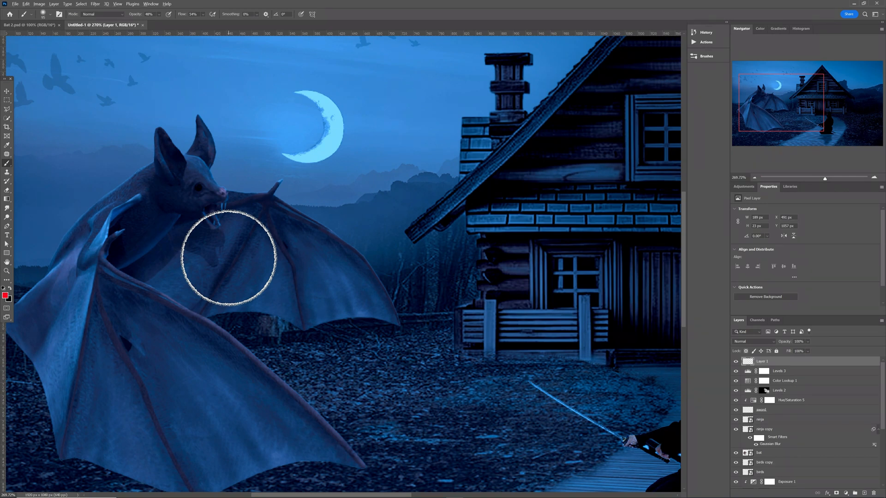
mouse_move(229, 258)
mouse_down()
mouse_move(195, 245)
mouse_move(172, 214)
mouse_up()
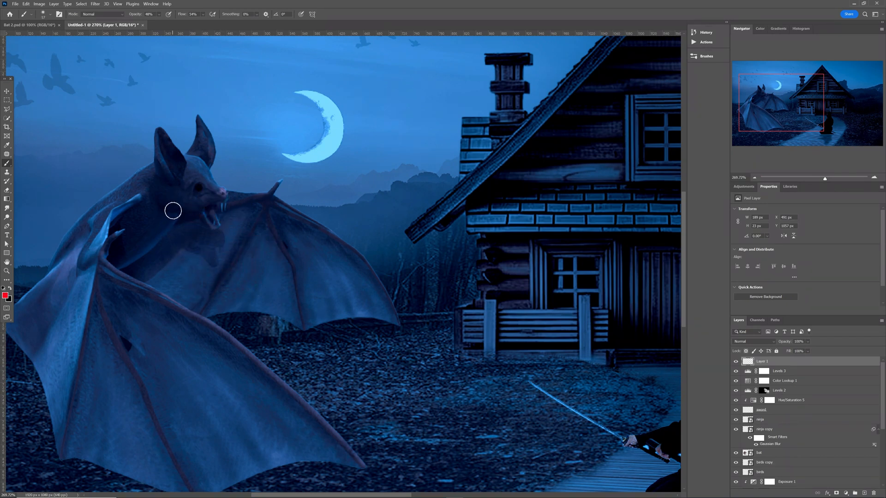
click(159, 15)
drag(165, 22, 225, 23)
click(203, 14)
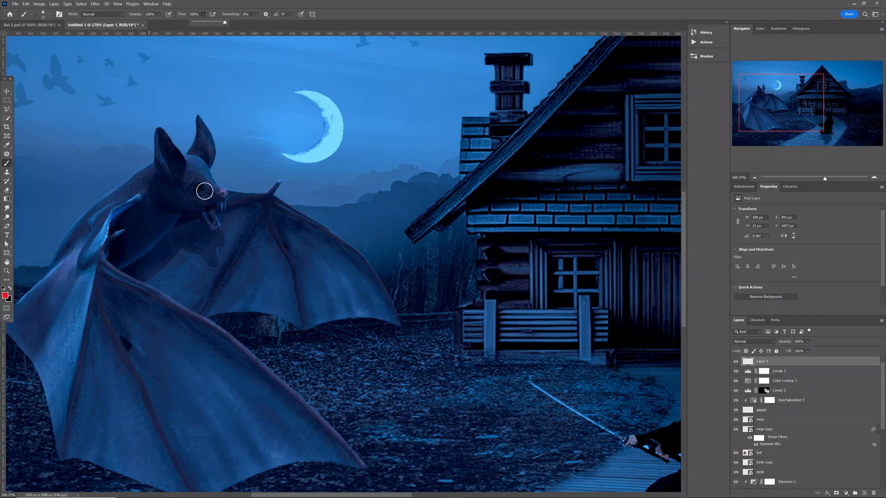
click(199, 188)
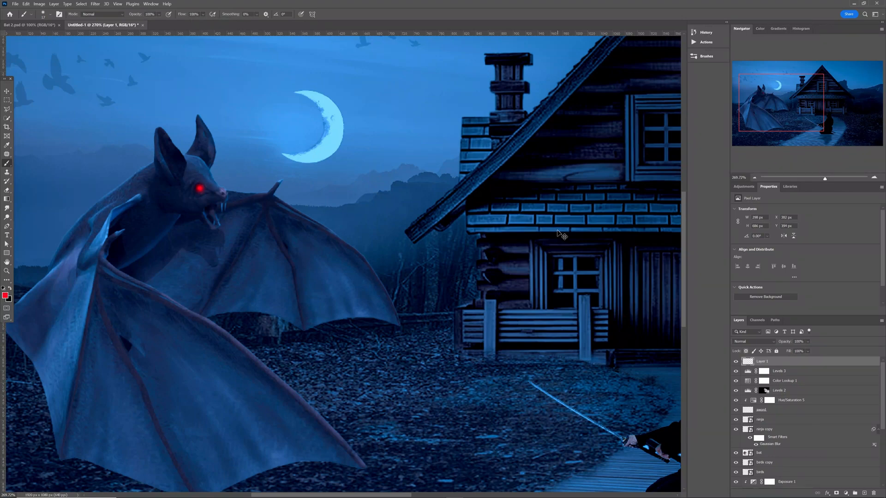
key(ctrl+1)
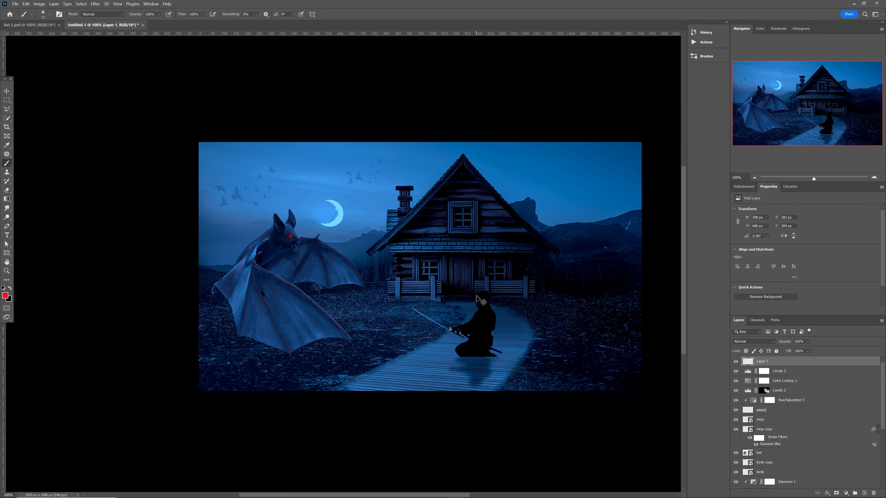
scroll(476, 296, up, 3)
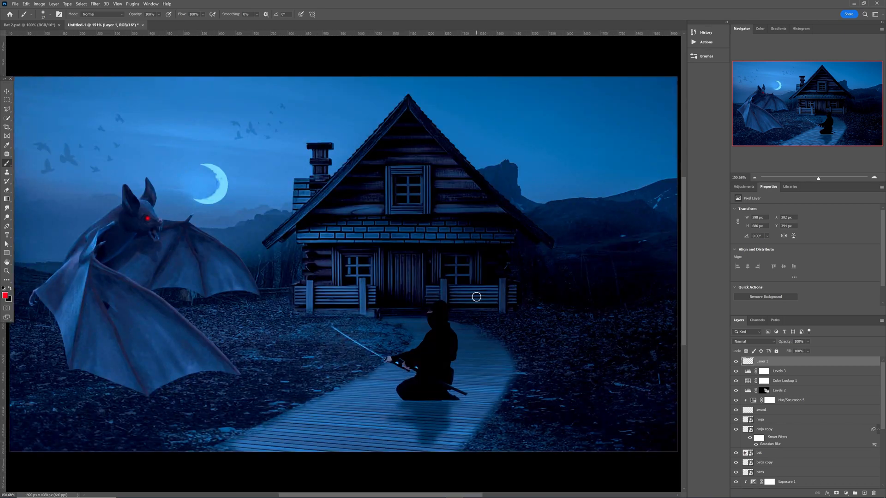
With the Pen tool in Path mode, trace a closed outline around the upper gable window.
key(p)
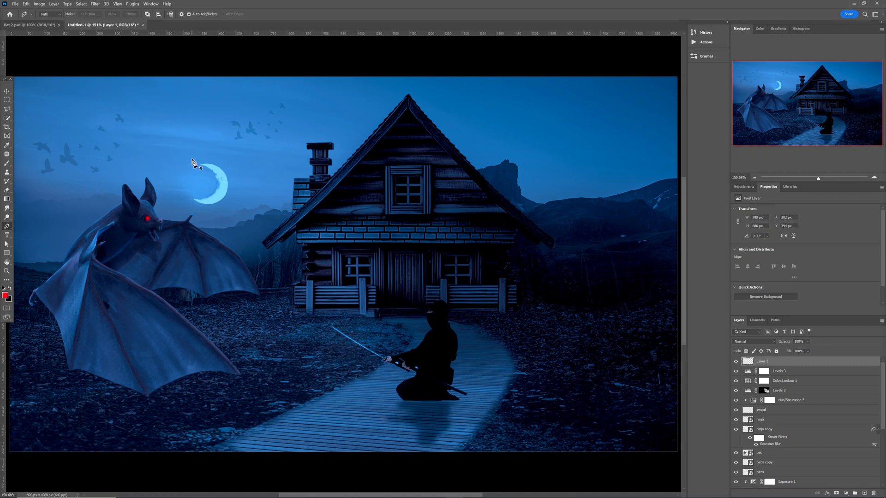
click(58, 16)
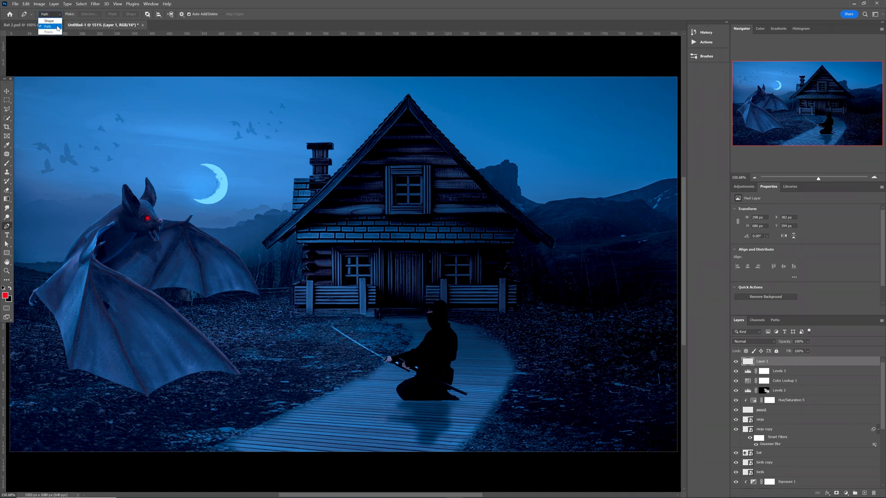
click(57, 27)
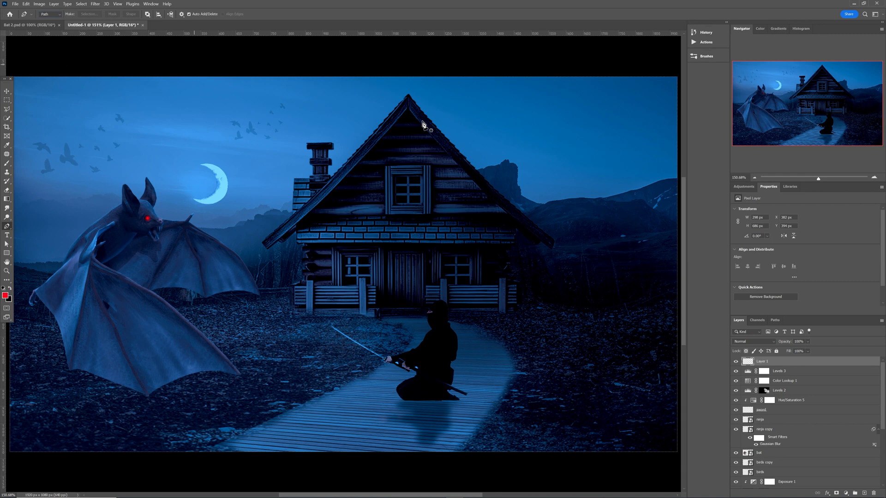
click(395, 177)
click(421, 176)
click(395, 205)
click(395, 177)
Trace a closed outline around the lower right window.
click(444, 257)
click(469, 257)
click(470, 283)
click(448, 283)
click(443, 279)
click(444, 258)
Trace a closed outline around the lower left window, correcting misplaced points.
click(344, 256)
click(372, 256)
click(371, 284)
click(360, 277)
key(ctrl+z)
click(360, 279)
click(361, 286)
click(343, 285)
key(ctrl+z)
click(350, 259)
Select all three window outlines together for conversion.
drag(275, 118, 553, 324)
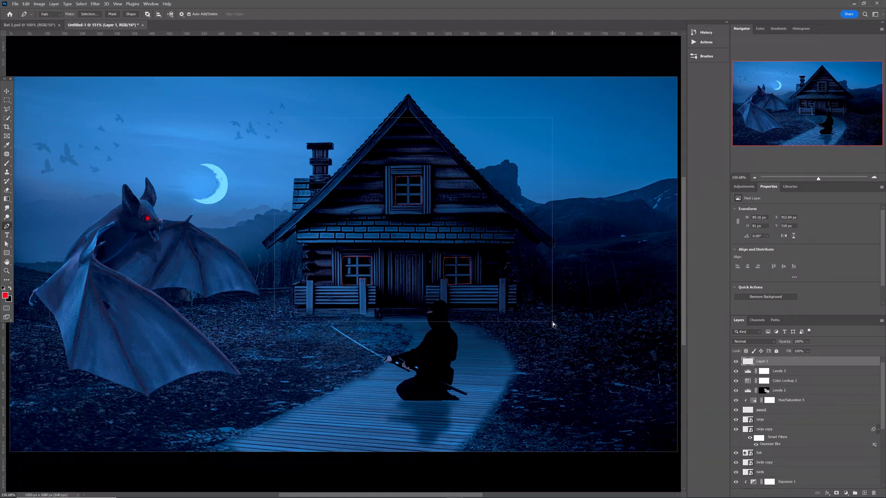
drag(553, 325, 554, 324)
right_click(390, 199)
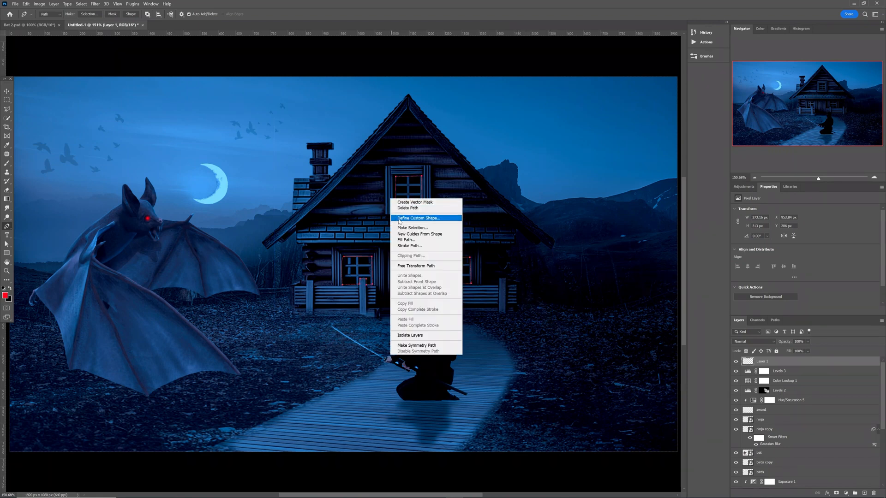
Turn the window paths into a selection and add a colorized, brightened Hue/Saturation adjustment masked to it.
click(406, 228)
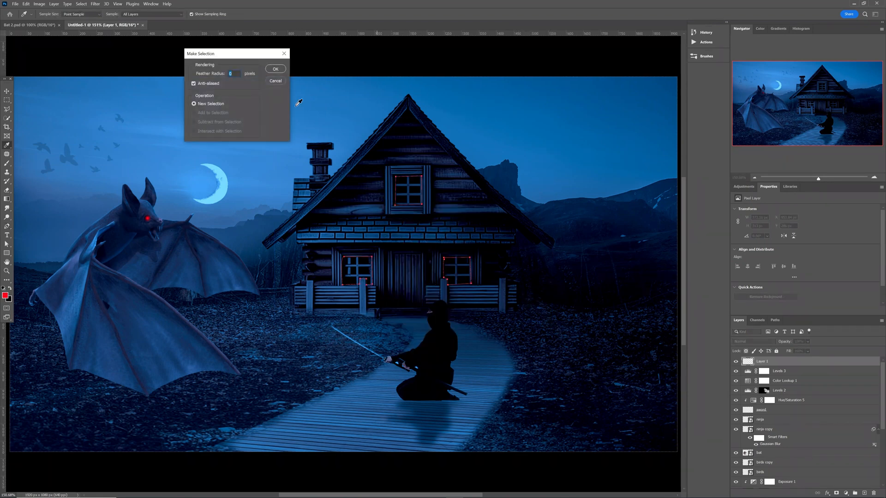
click(275, 69)
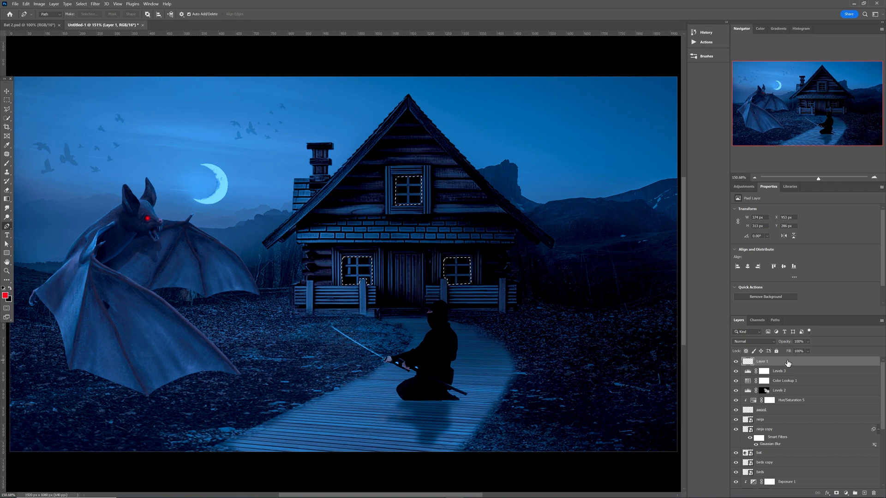
click(742, 186)
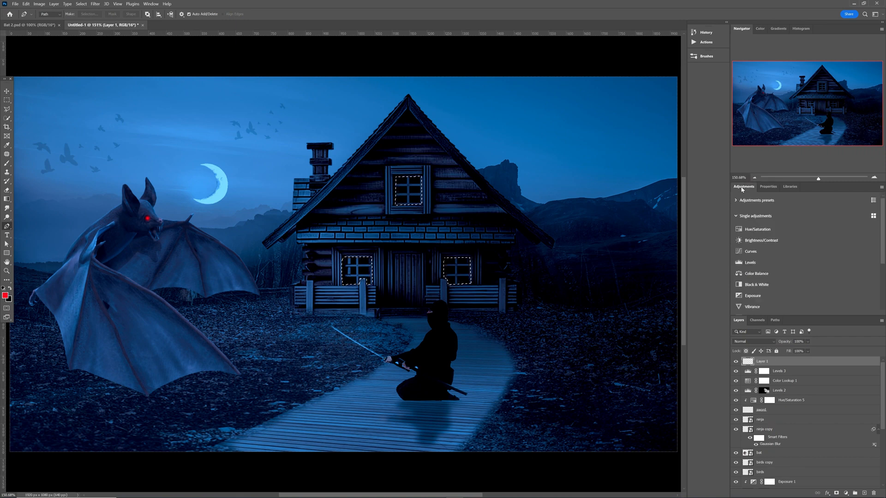
click(757, 229)
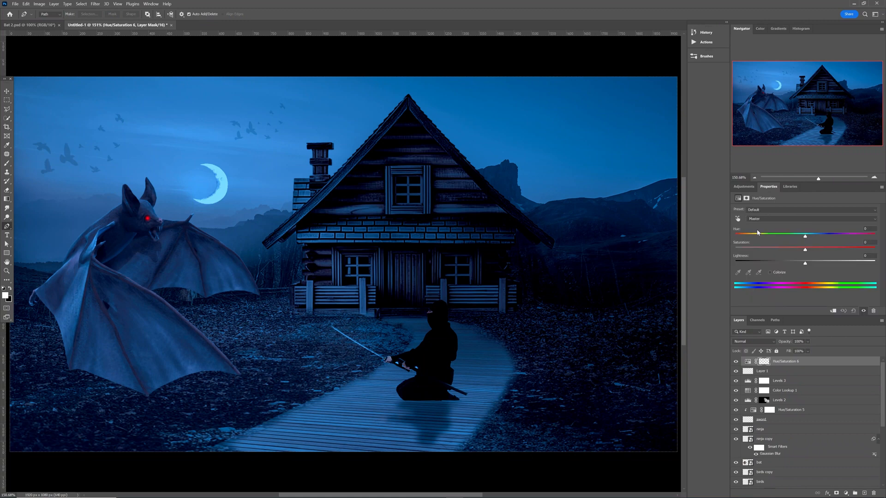
click(768, 273)
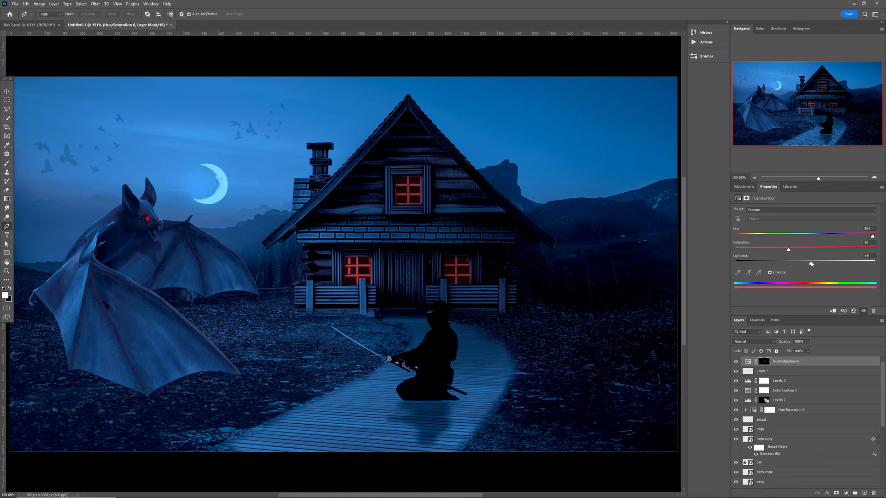
drag(811, 264, 762, 255)
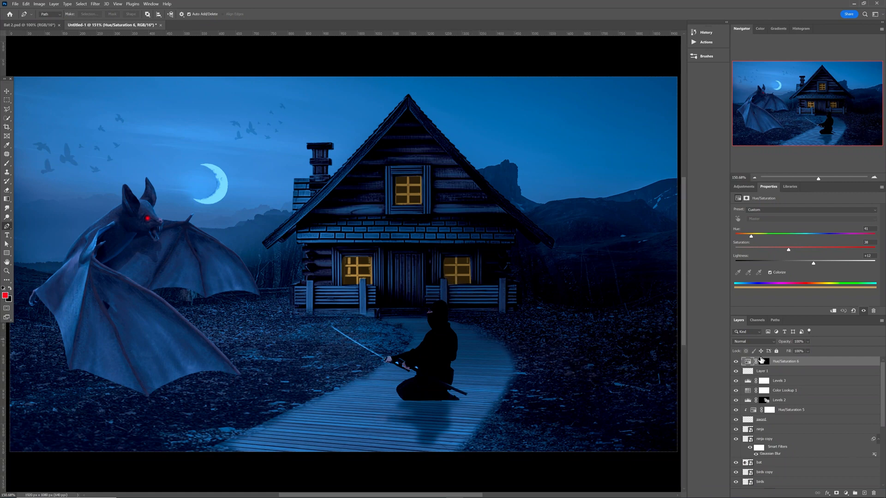
Give the window adjustment an Outer Glow in Linear Dodge (Add) mode, 0% spread, 49 px size.
double_click(812, 364)
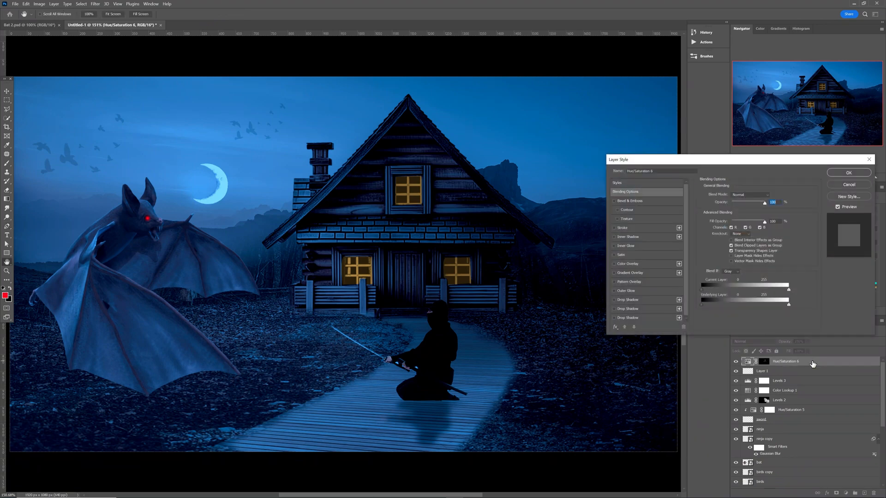
click(614, 291)
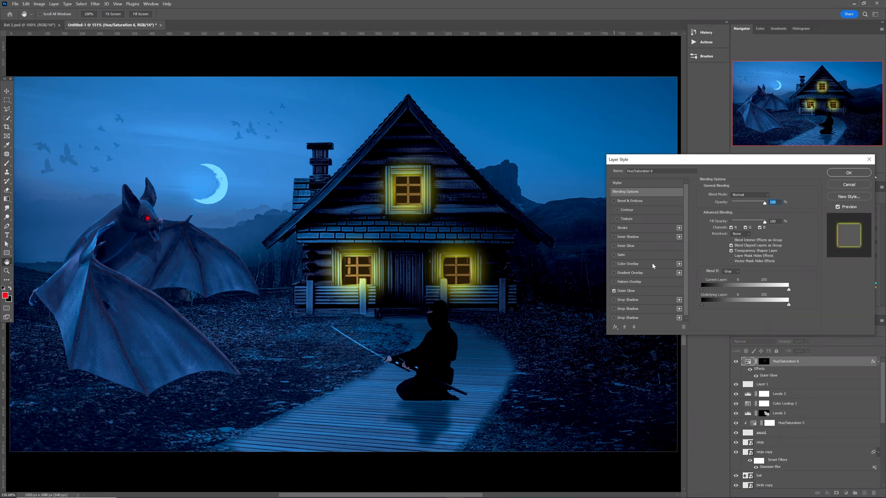
click(640, 291)
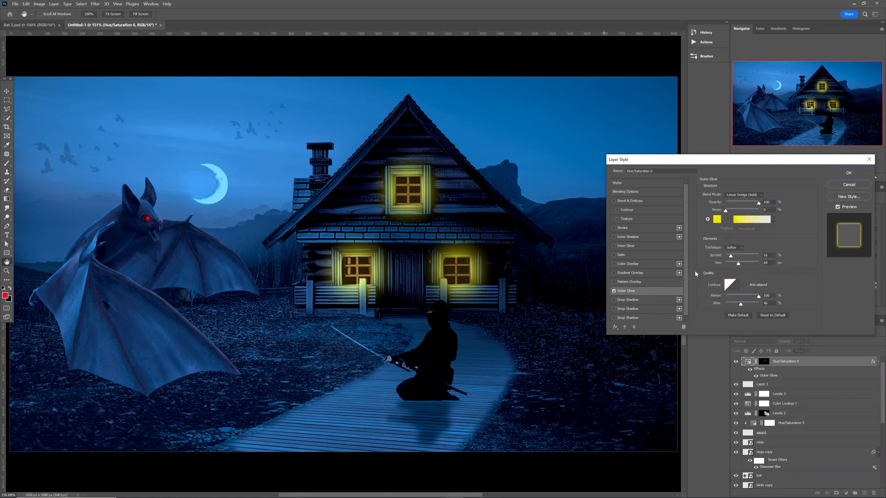
click(740, 199)
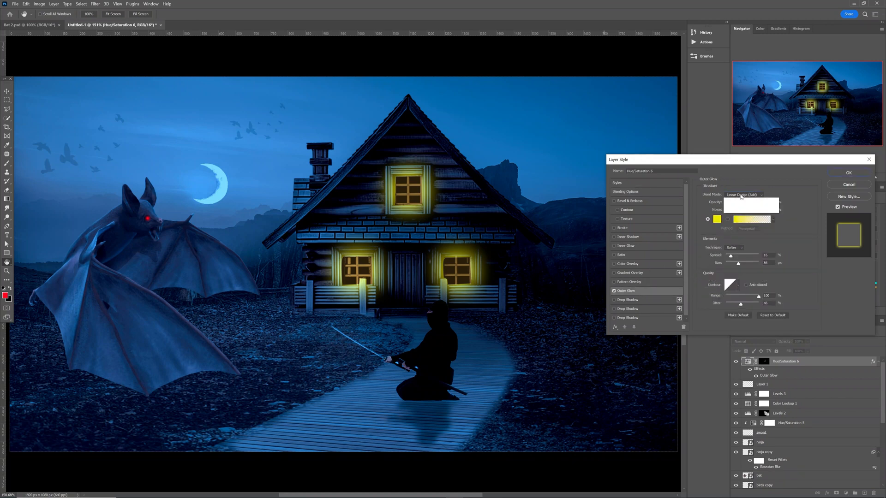
click(743, 259)
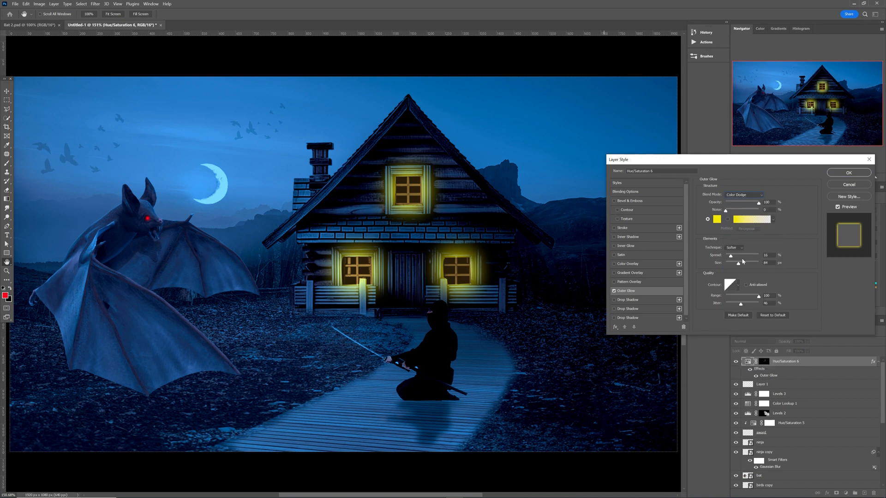
click(741, 195)
click(742, 203)
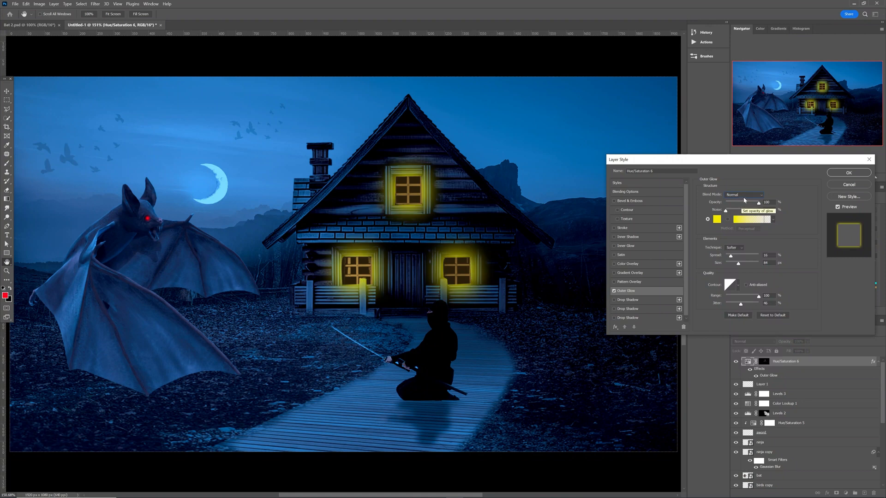
click(742, 195)
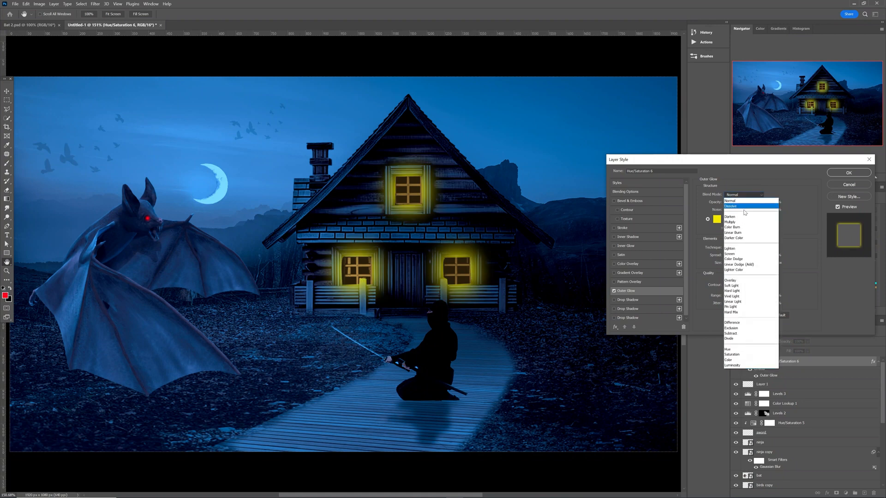
click(748, 265)
drag(738, 263, 733, 263)
mouse_move(730, 255)
mouse_down()
mouse_move(740, 263)
mouse_move(728, 257)
mouse_up()
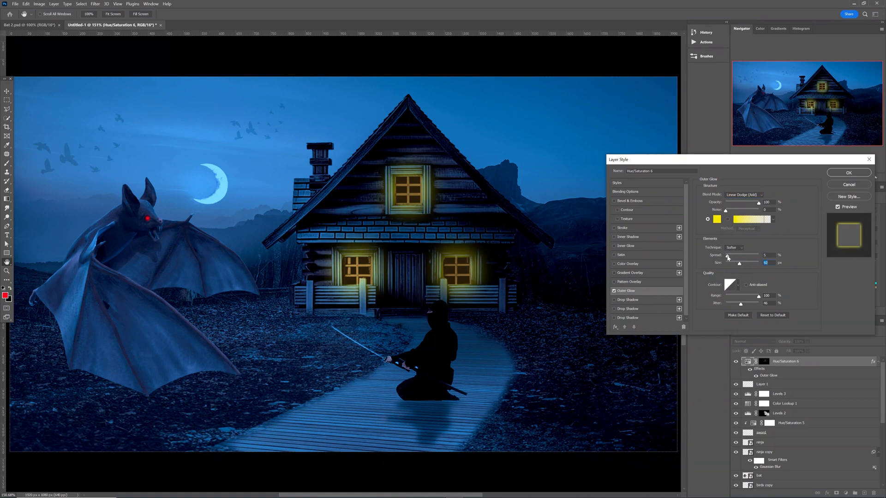
click(848, 173)
Place the bonfire photo into the composition.
key(p)
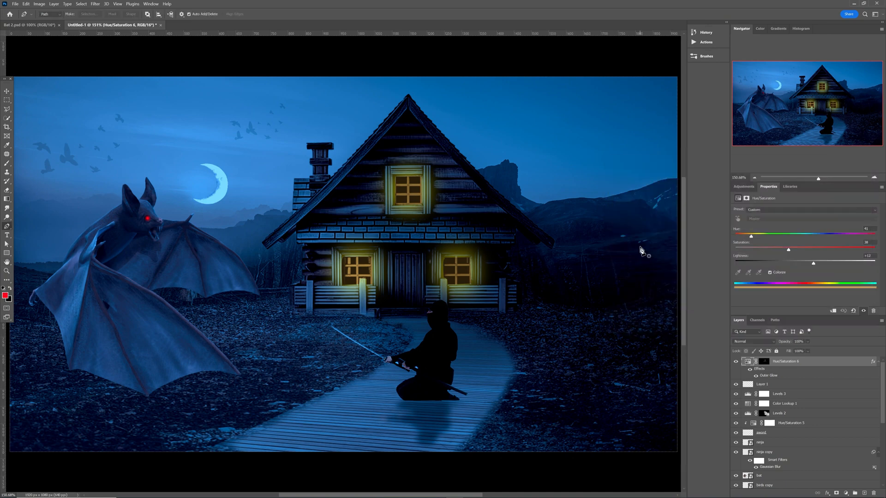
key(ctrl+1)
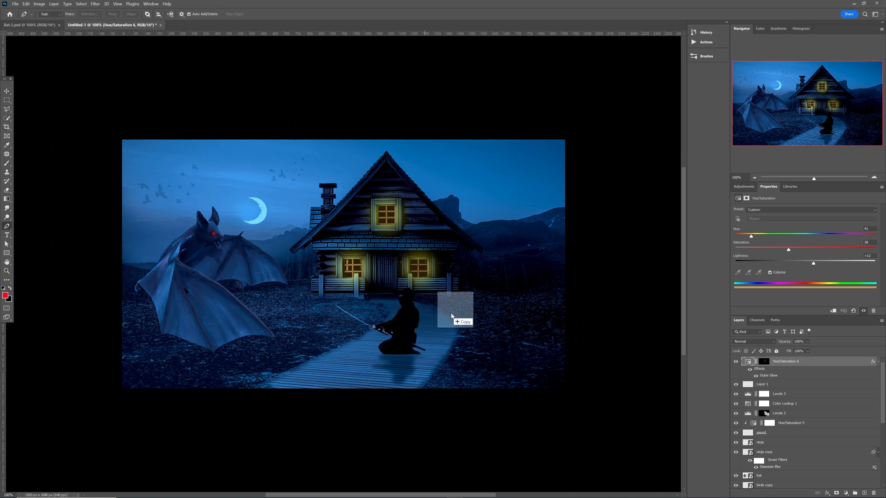
drag(497, 300, 497, 301)
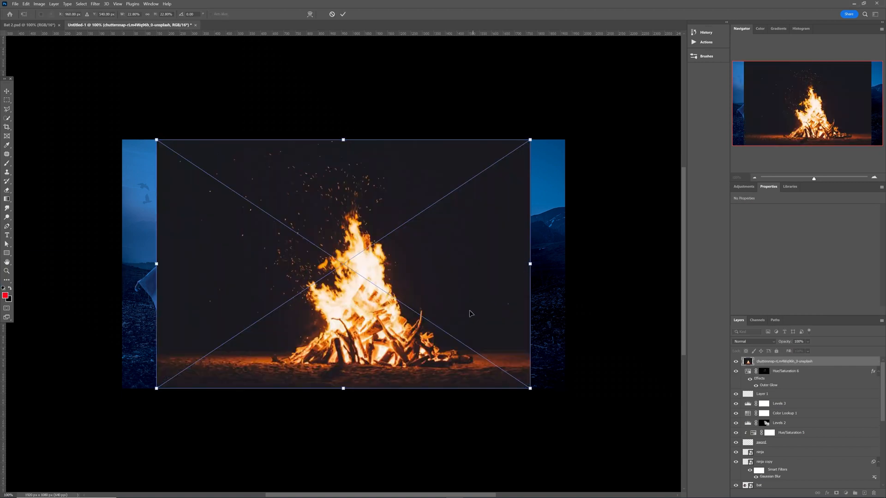
click(343, 14)
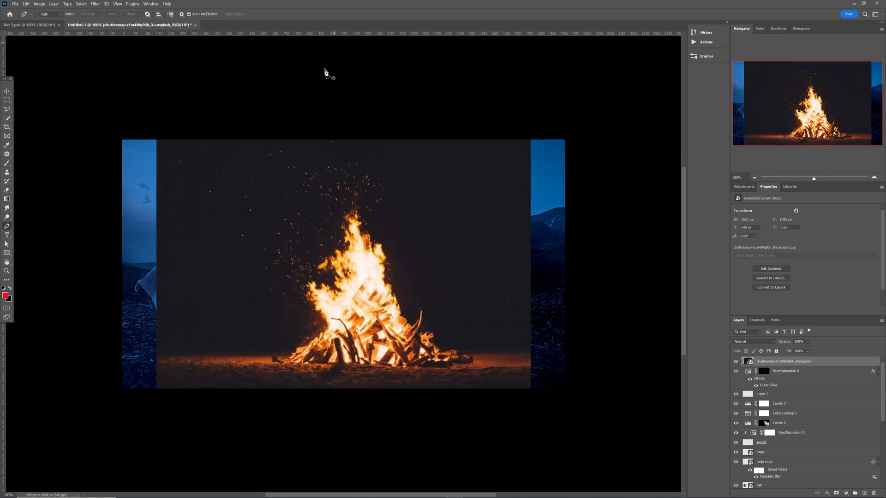
Scale the bonfire to about half, move it lower right, and blend it in Screen mode.
key(v)
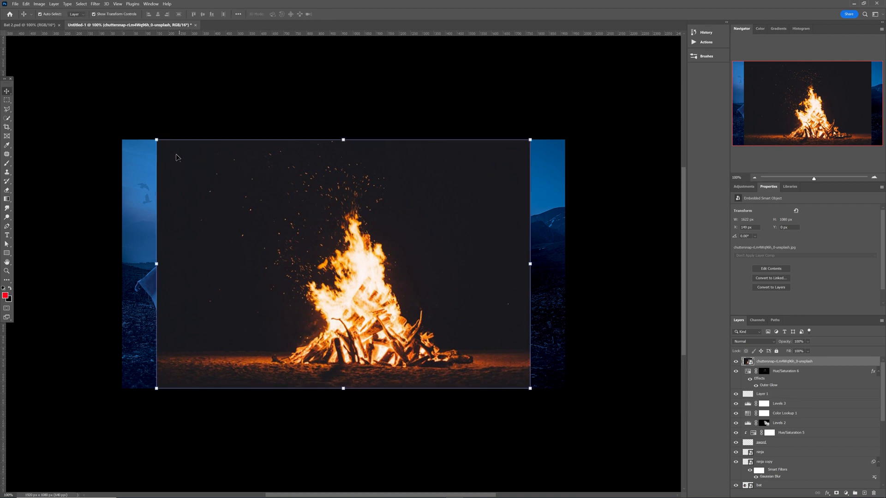
drag(157, 139, 338, 225)
drag(414, 290, 464, 256)
click(342, 15)
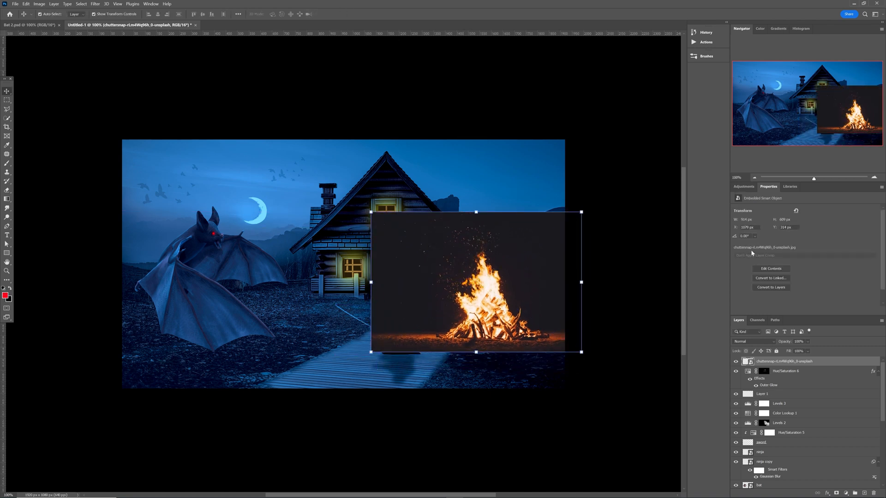
click(760, 341)
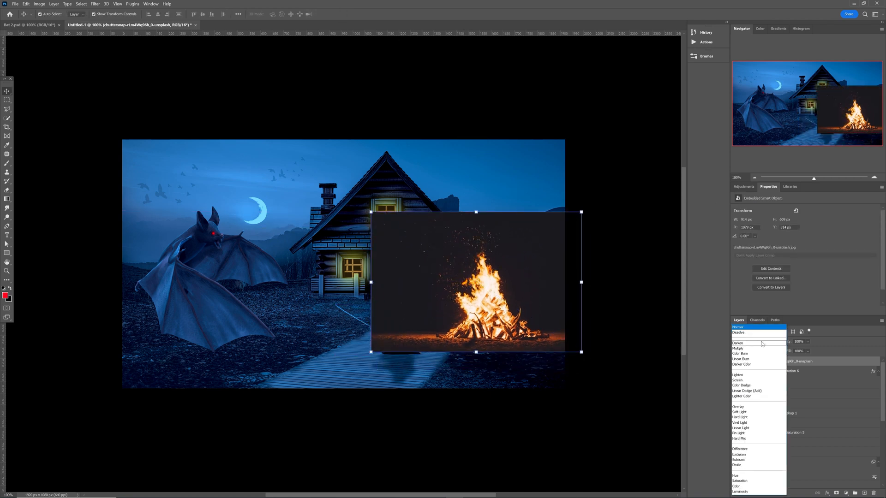
click(738, 380)
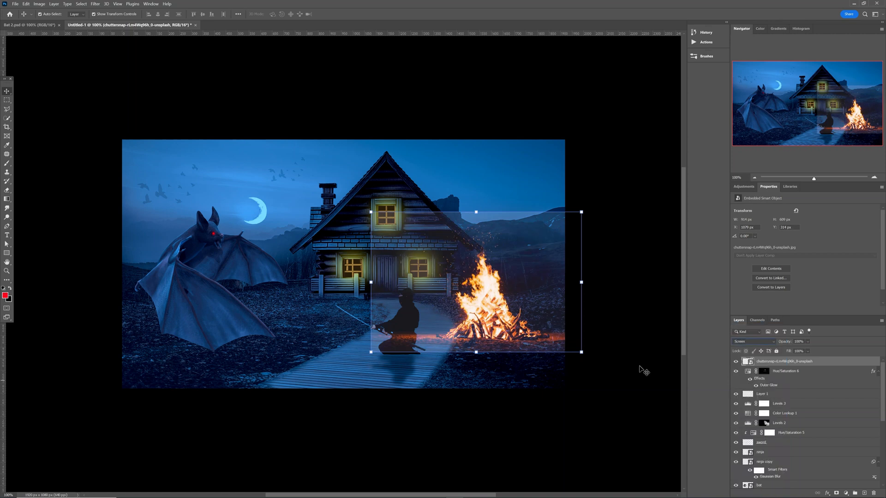
click(637, 368)
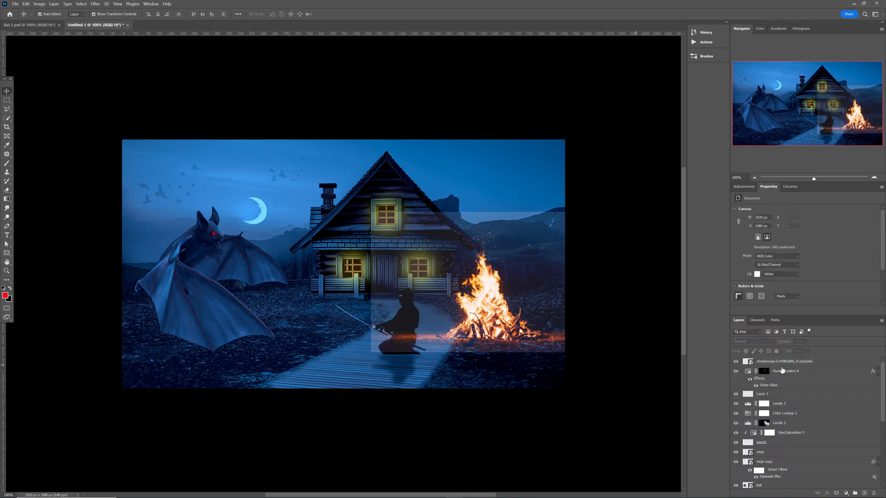
Rename the bonfire layer to 'fire'.
double_click(781, 362)
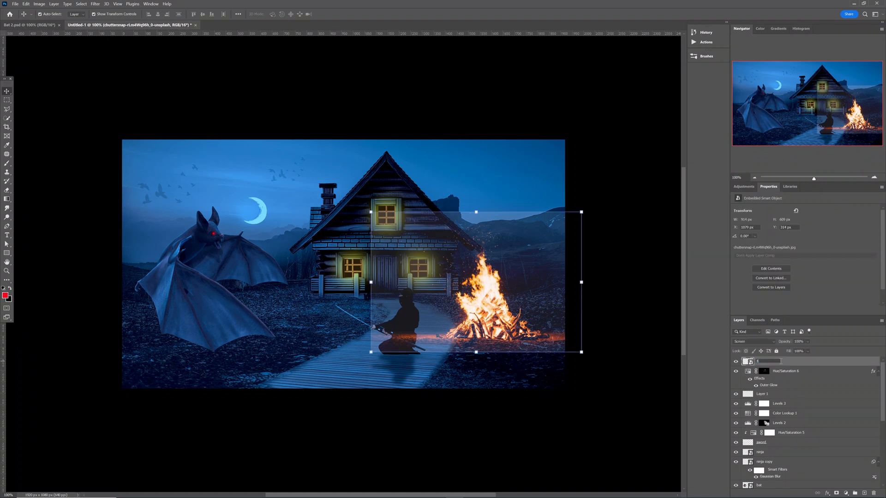
text(fire)
key(Return)
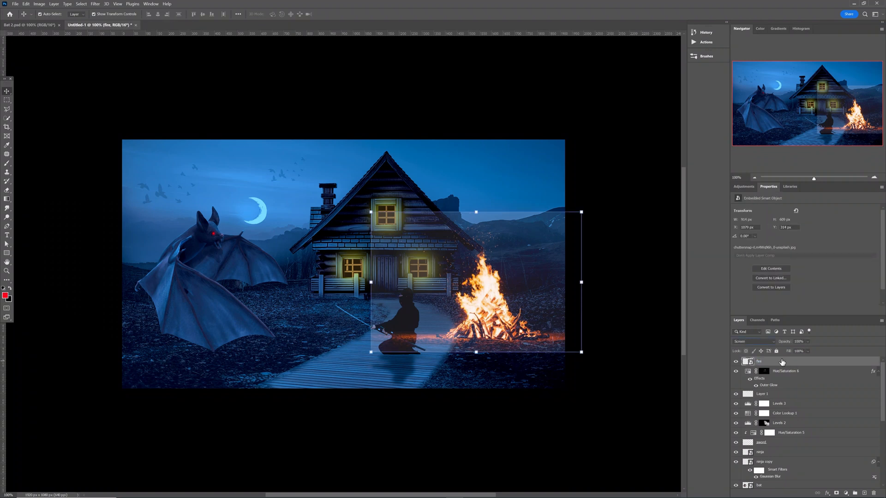
Add a Levels adjustment clipped to the fire layer with the black input raised to 30.
click(744, 187)
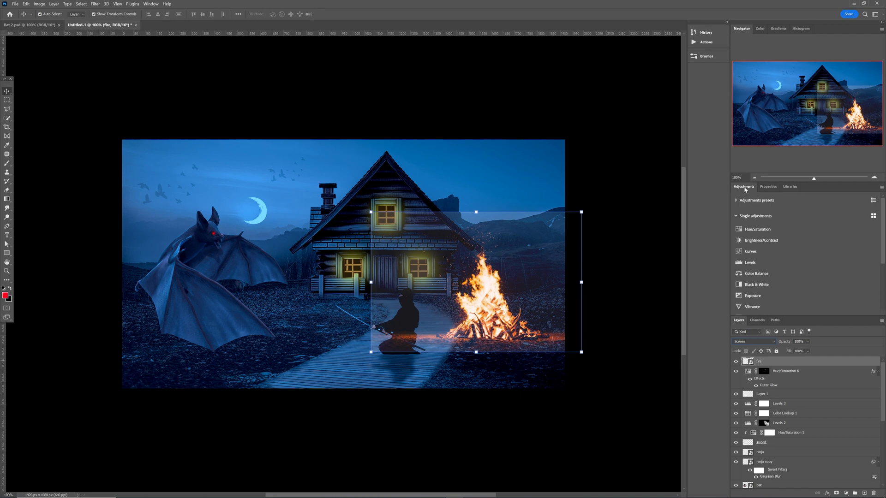
click(750, 262)
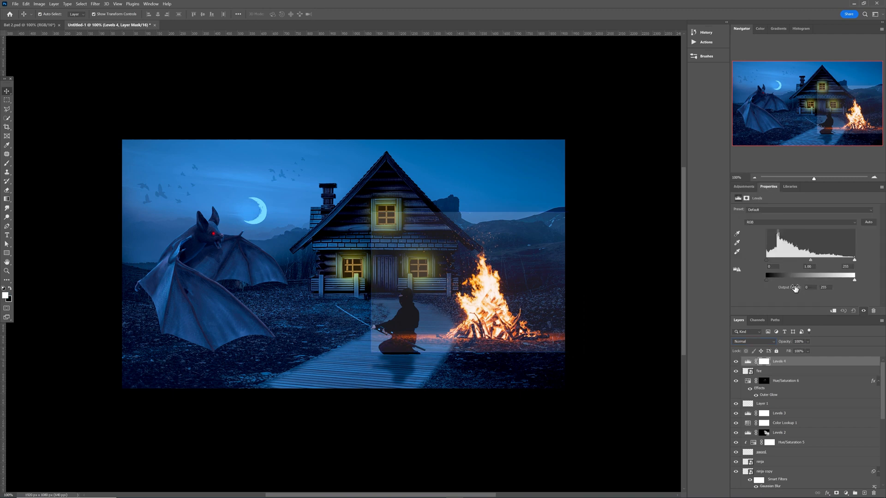
click(832, 312)
drag(765, 261, 778, 262)
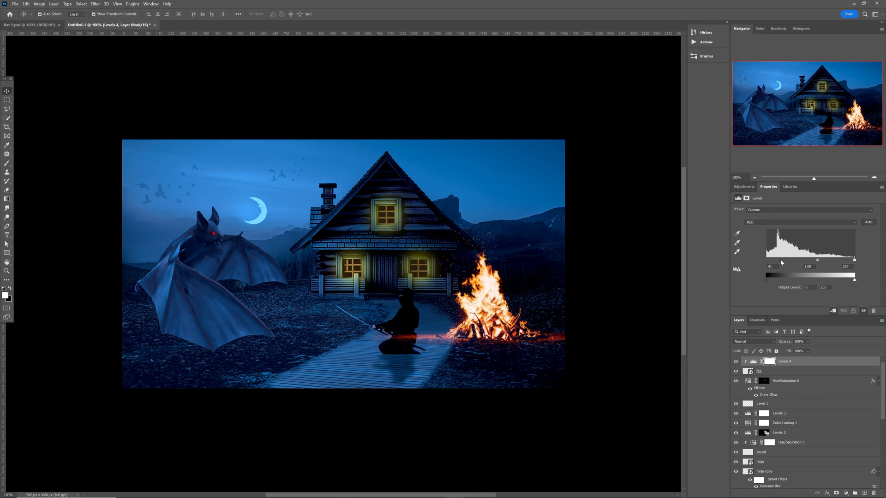
click(497, 316)
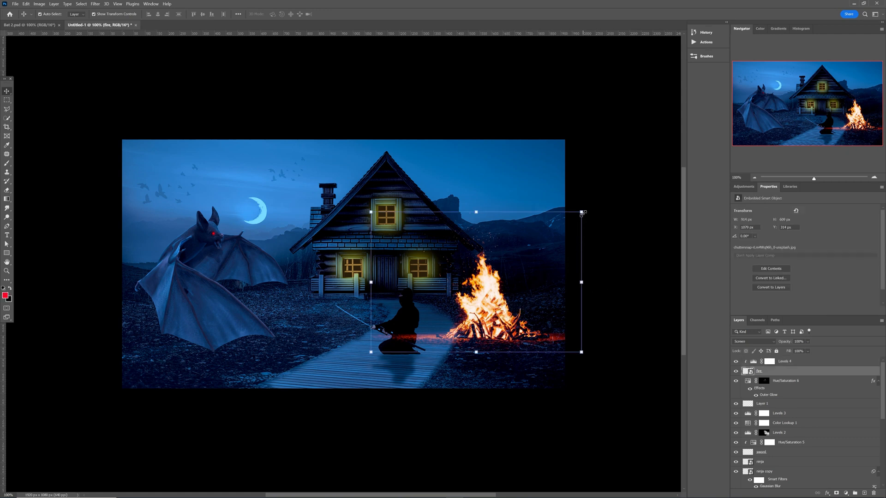
Shrink the bonfire to about 511 × 340 px and move it farther right near the mountains.
drag(583, 213, 506, 293)
drag(427, 343, 519, 312)
drag(586, 237, 582, 240)
key(Return)
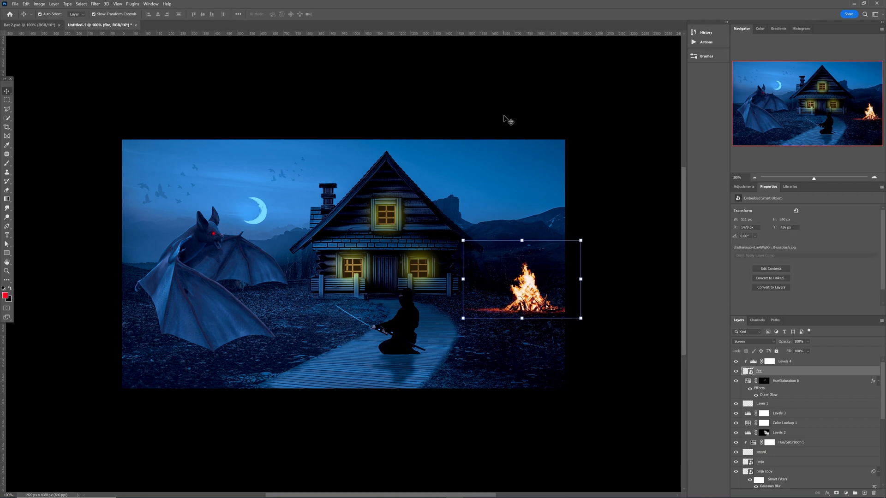
key(ctrl+0)
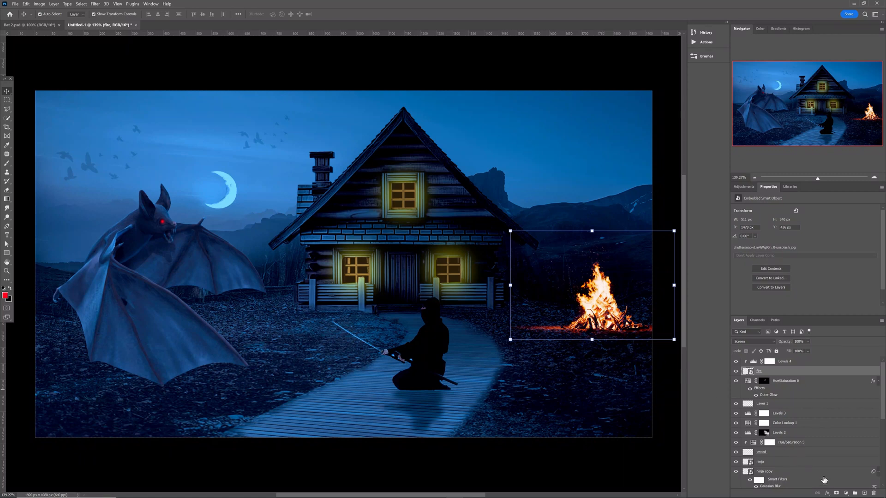
Add a layer mask to the fire layer and pick a soft round brush about 35 px.
click(835, 493)
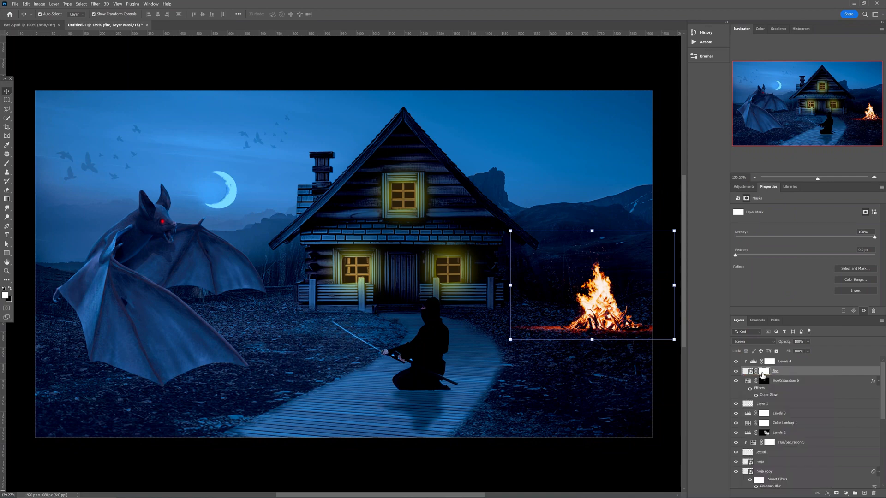
key(b)
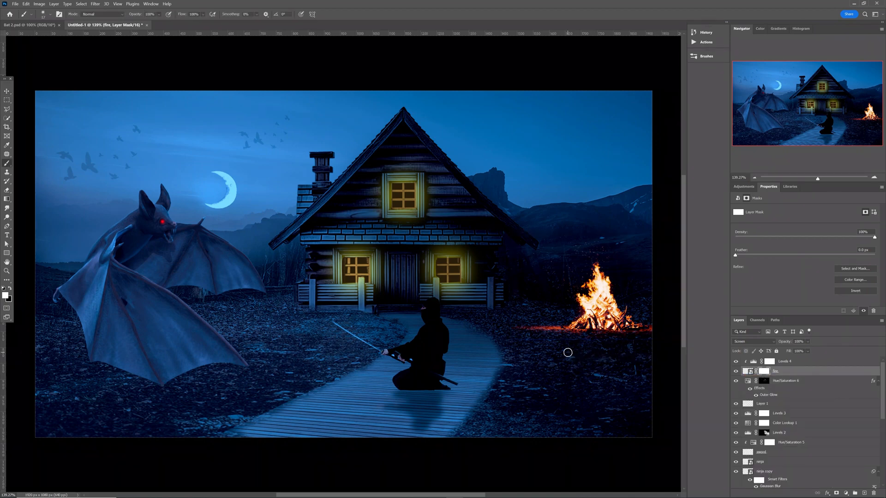
right_click(560, 346)
click(572, 328)
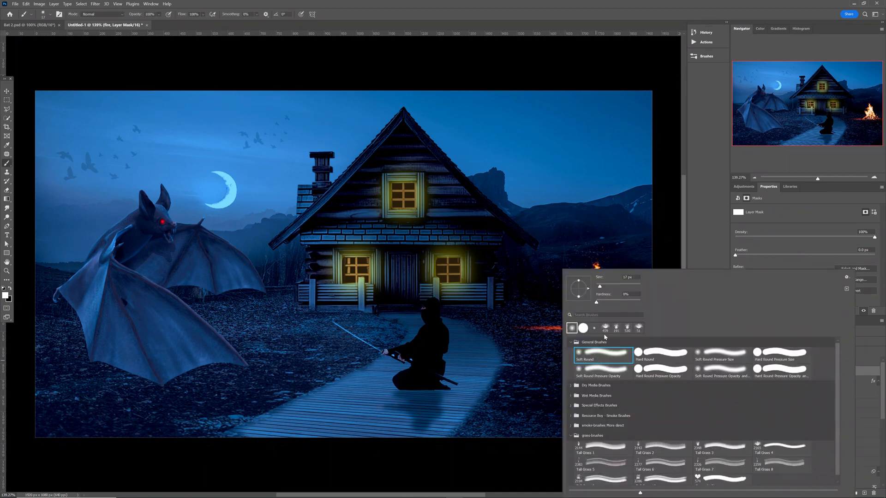
click(544, 317)
drag(510, 318, 527, 335)
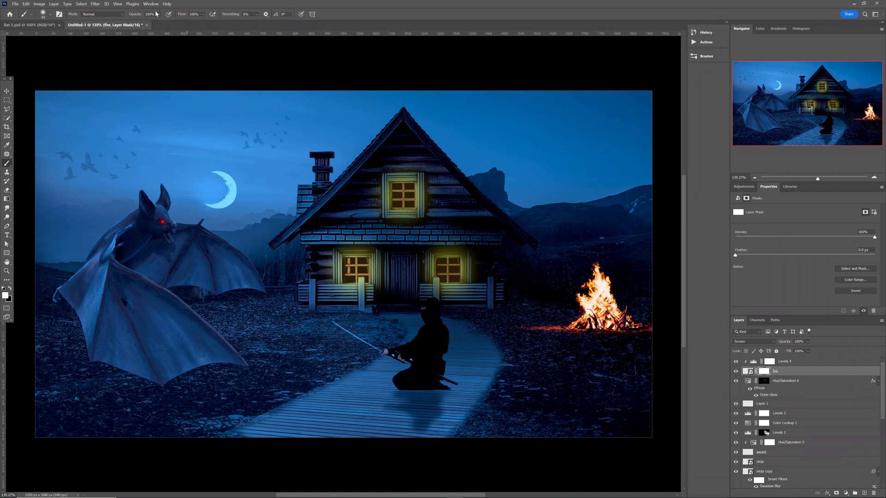
At 48% opacity and 52% flow, paint the mask to hide the red glow at the fire's edges.
drag(160, 16, 154, 23)
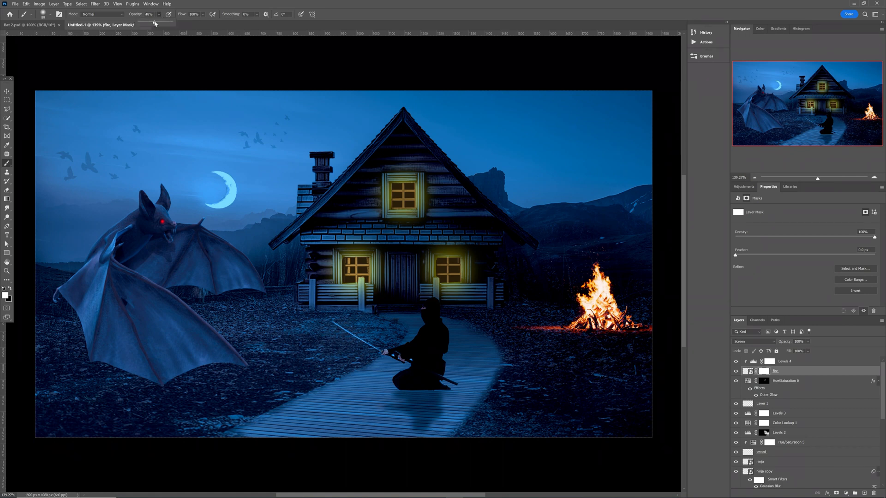
click(202, 15)
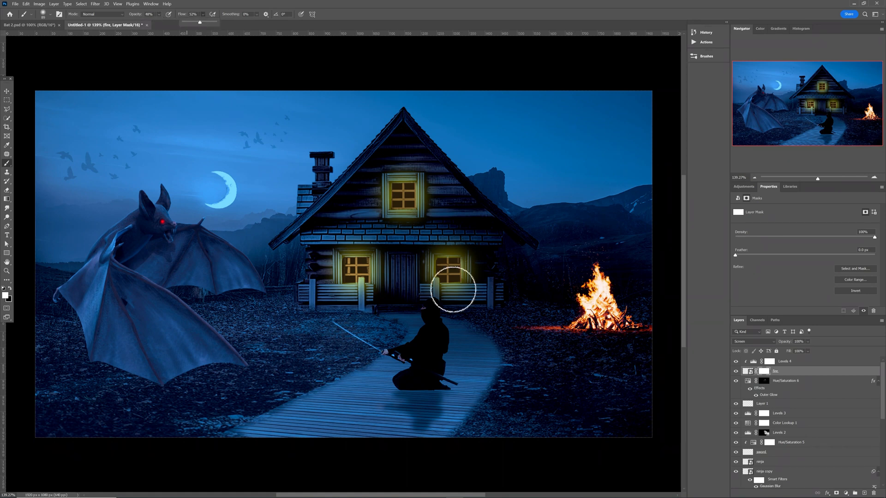
click(527, 330)
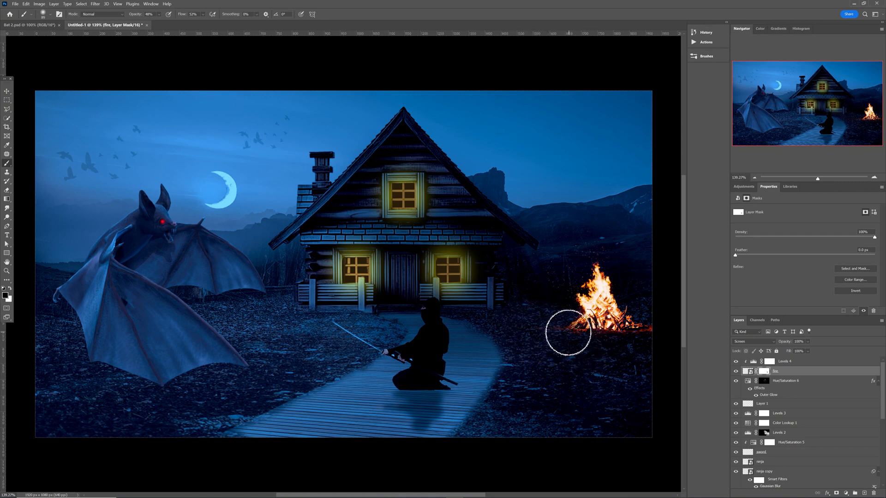
drag(563, 333, 652, 330)
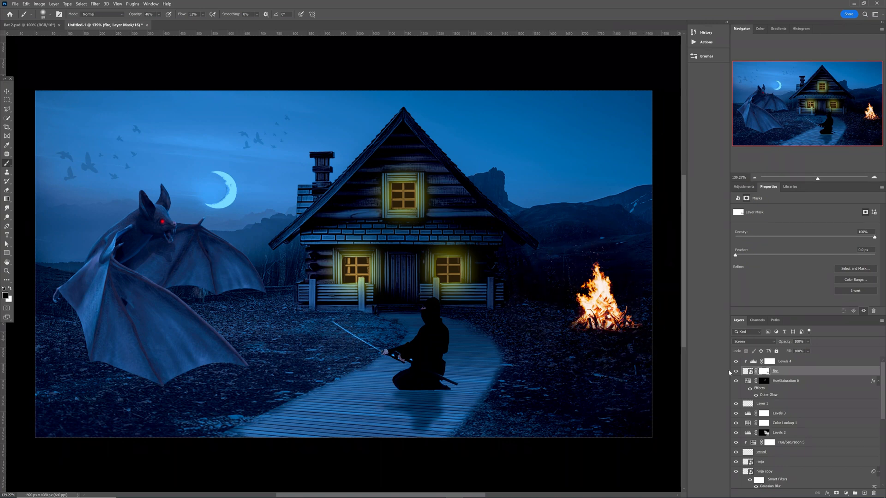
click(800, 364)
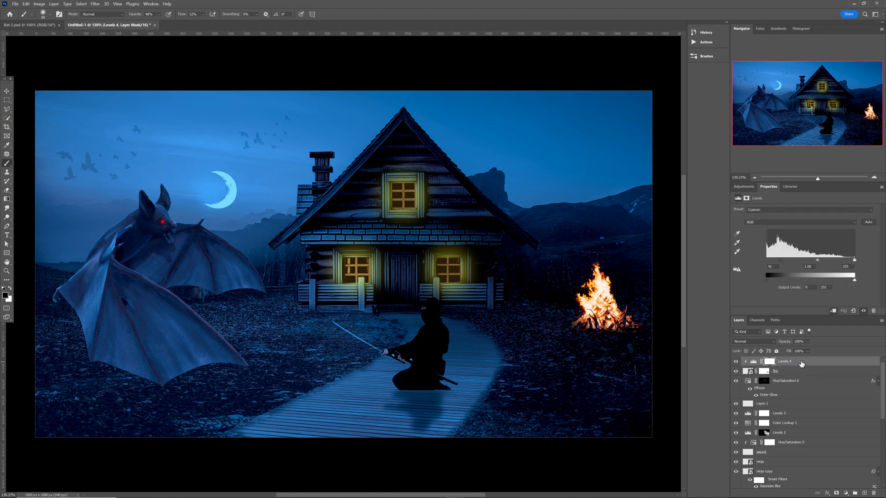
Add a yellow Solid Color fill layer.
click(845, 494)
click(846, 367)
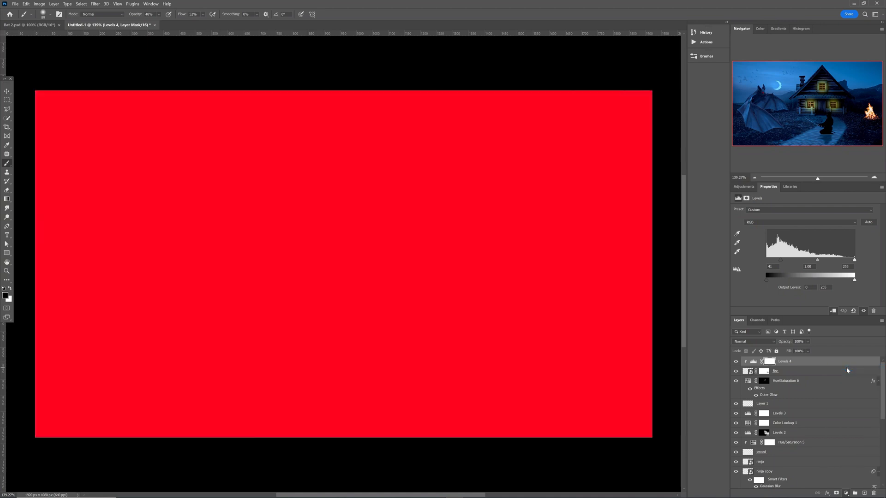
click(681, 140)
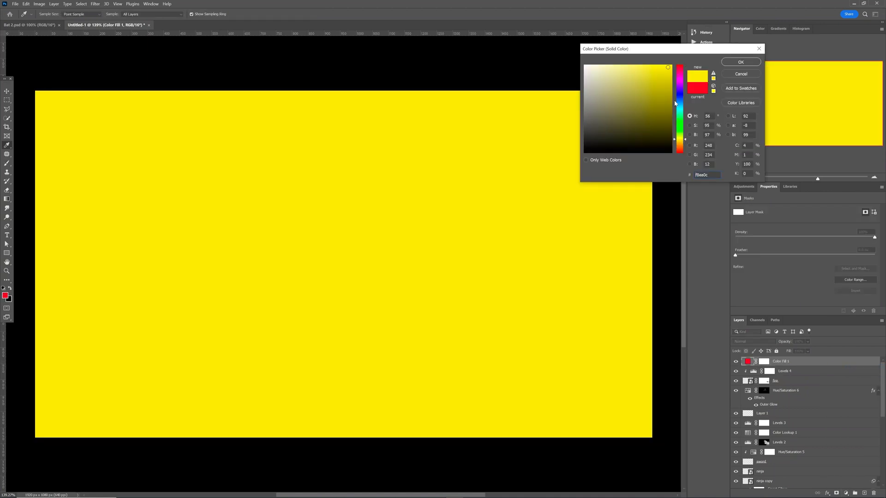
click(734, 63)
Lower the yellow fill's opacity to 23% and invert its mask to hide it.
click(762, 364)
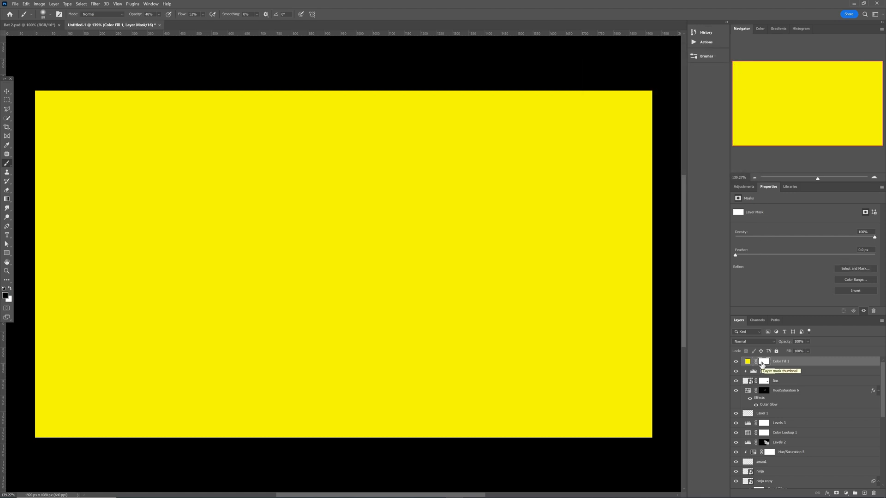
key(ctrl+i)
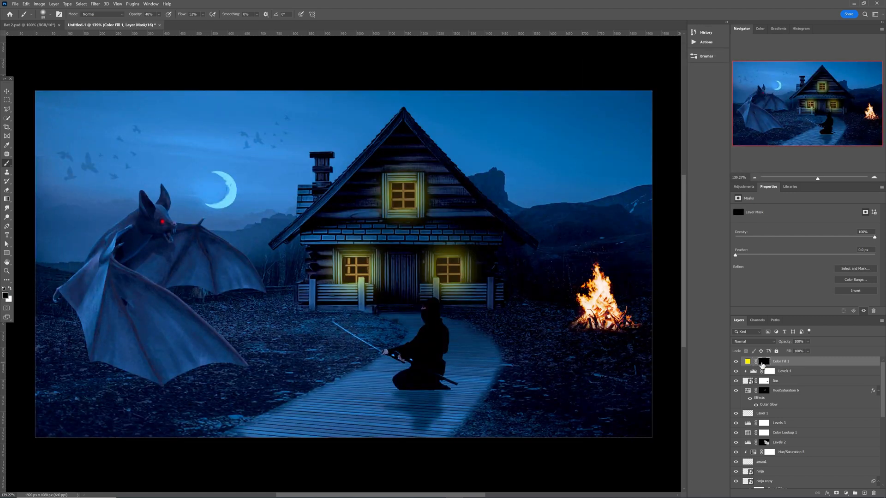
key(ctrl+i)
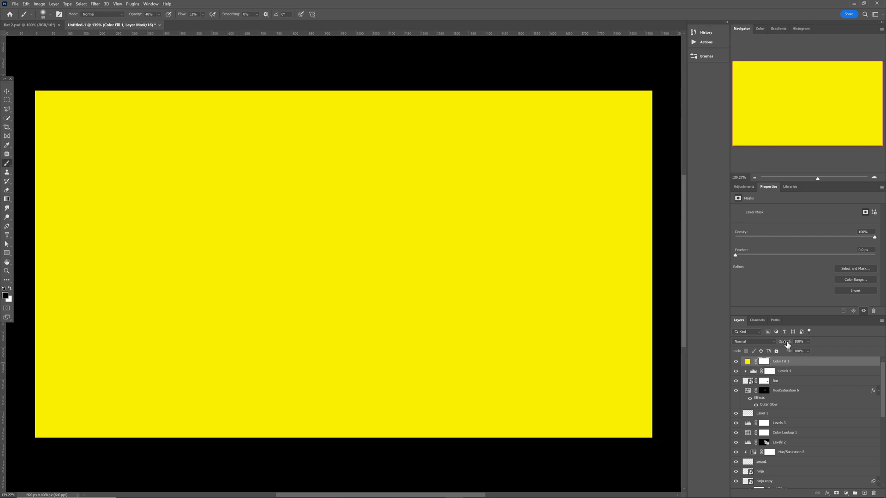
mouse_move(785, 343)
mouse_down()
mouse_move(773, 344)
mouse_move(780, 343)
mouse_up()
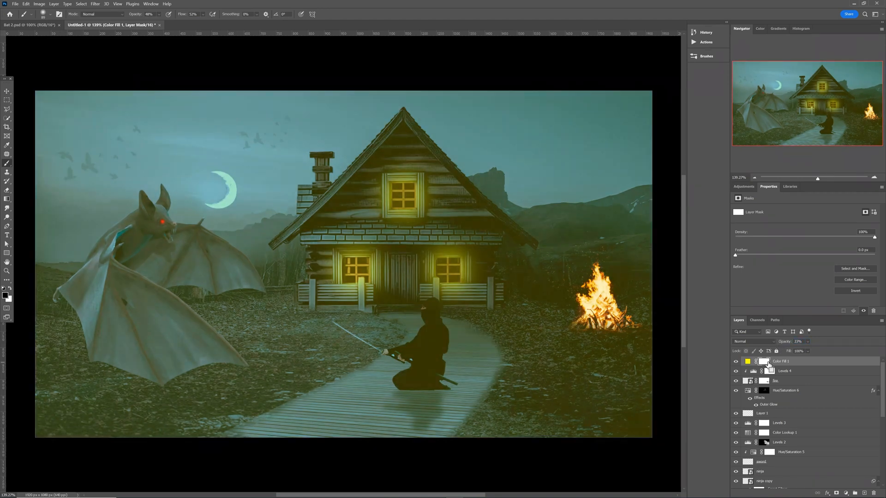
key(ctrl+i)
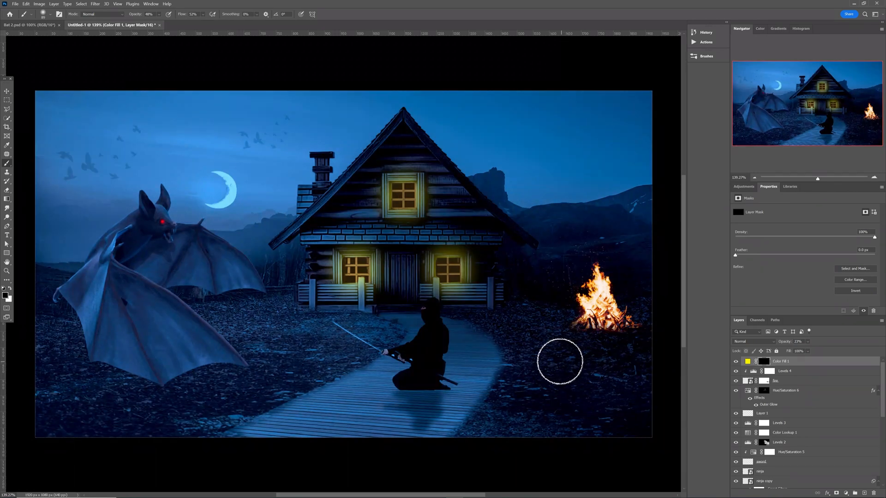
Paint a faint yellow glow onto the ground around the bonfire's base.
mouse_move(560, 362)
mouse_down()
mouse_move(573, 366)
mouse_move(574, 358)
mouse_up()
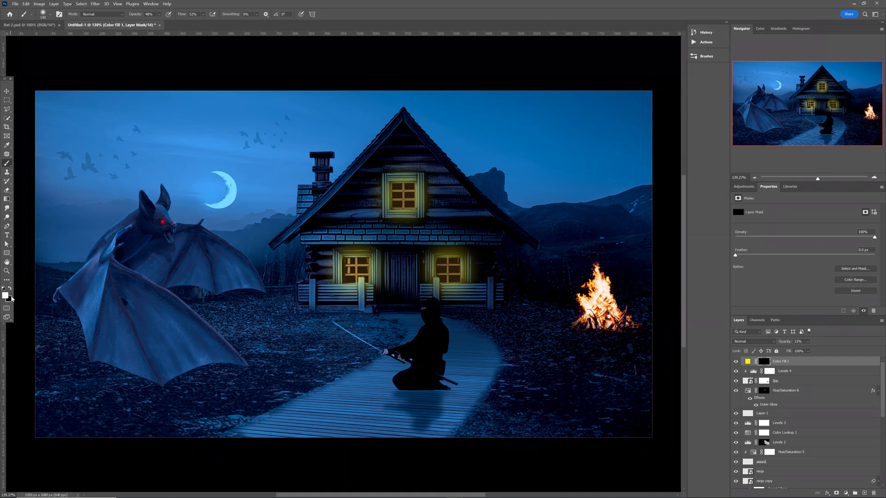
mouse_move(555, 381)
mouse_down()
mouse_move(542, 335)
mouse_move(571, 333)
mouse_move(530, 372)
mouse_up()
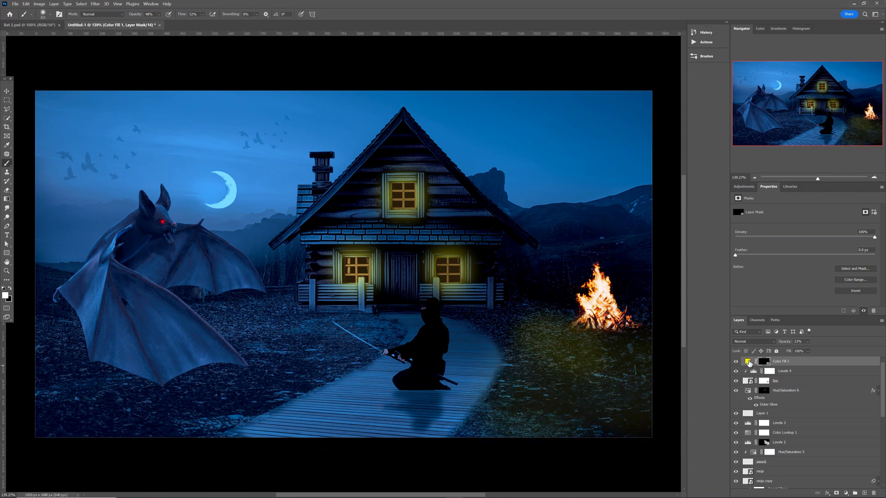
click(736, 362)
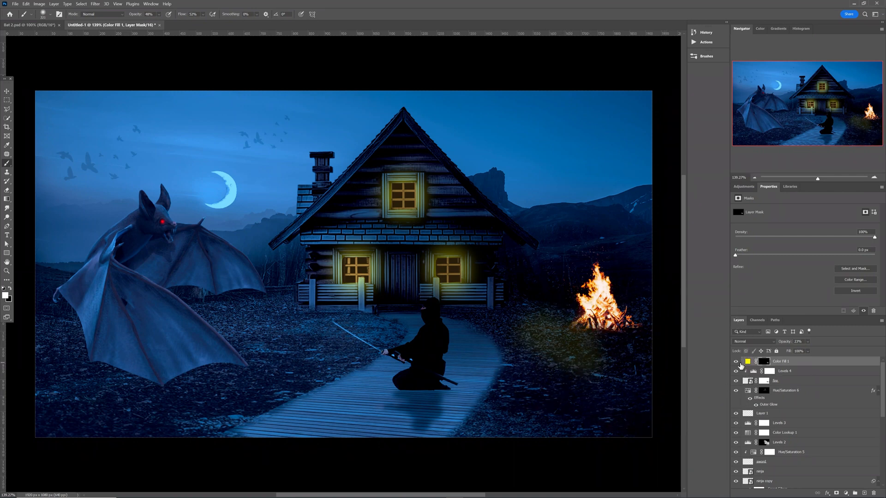
Change the Color Fill 1 colour to an orange sampled from the bonfire flames.
double_click(748, 362)
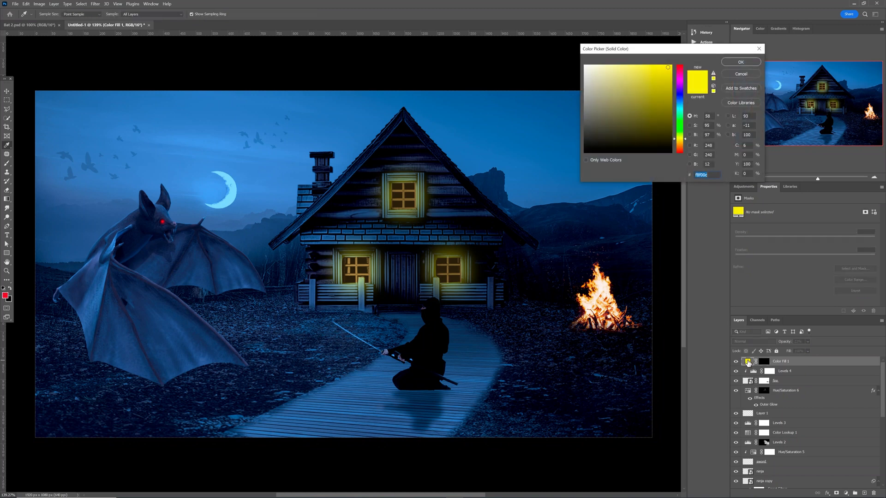
click(591, 282)
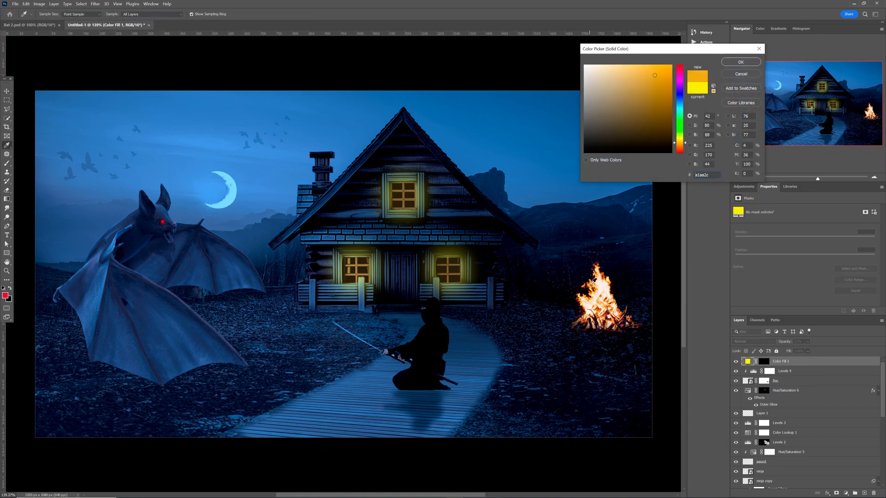
click(740, 62)
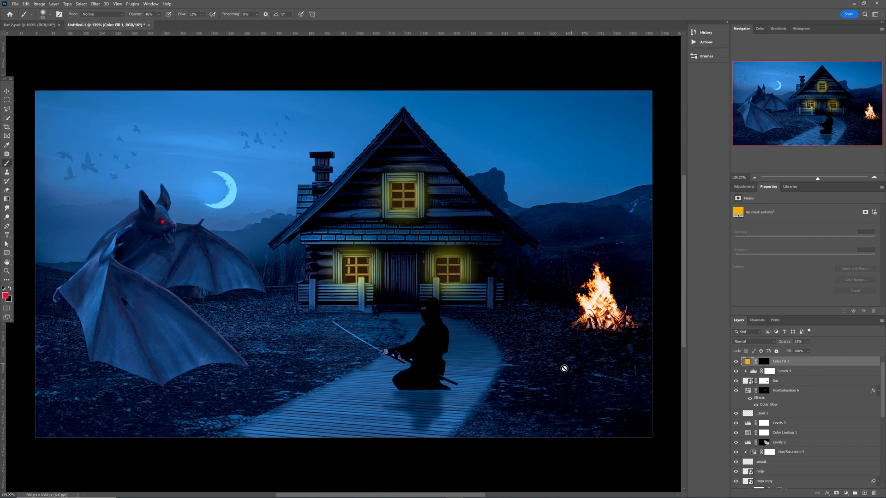
Paint the fill's mask with a soft brush to spread warm tint around the fire and roof edge.
click(763, 364)
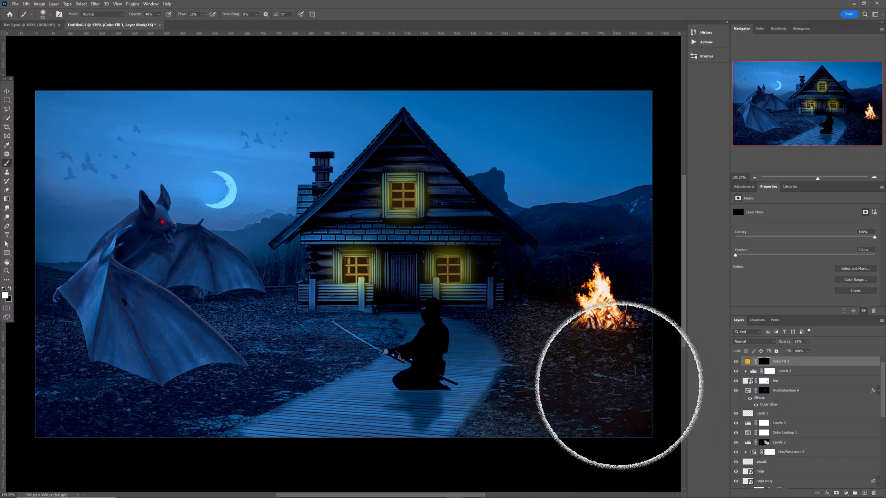
mouse_move(618, 385)
mouse_down()
mouse_move(642, 398)
mouse_move(616, 410)
mouse_move(538, 415)
mouse_move(526, 387)
mouse_move(601, 357)
mouse_move(629, 313)
mouse_move(558, 257)
mouse_move(542, 263)
mouse_move(545, 299)
mouse_move(518, 298)
mouse_move(475, 237)
mouse_up()
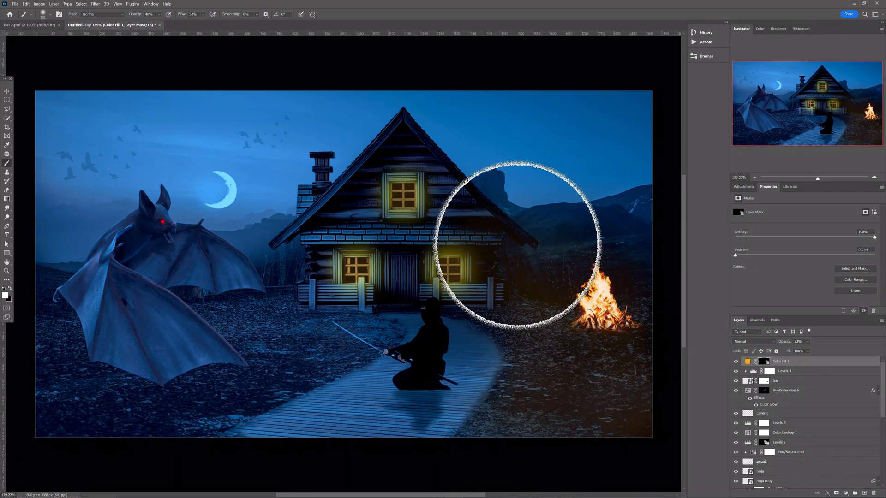
mouse_move(638, 308)
mouse_down()
mouse_move(636, 296)
mouse_move(620, 320)
mouse_up()
mouse_move(506, 369)
mouse_down()
mouse_move(482, 370)
mouse_move(498, 349)
mouse_move(486, 349)
mouse_up()
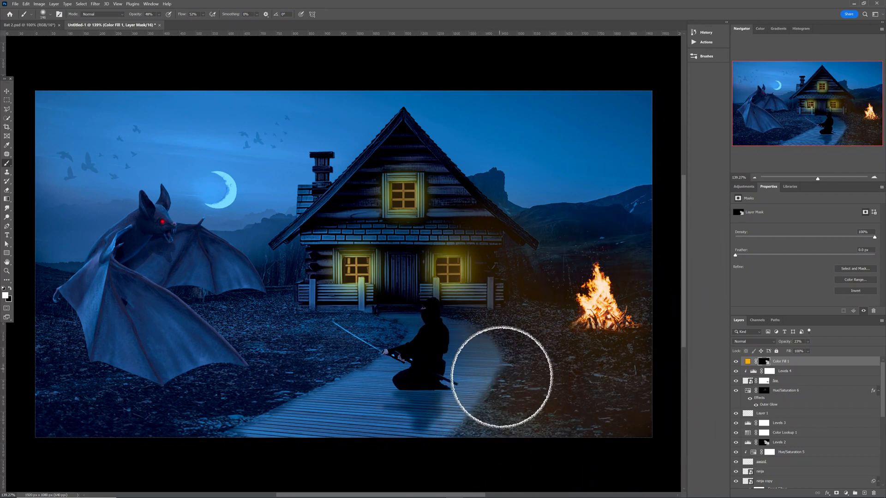
drag(490, 218, 530, 241)
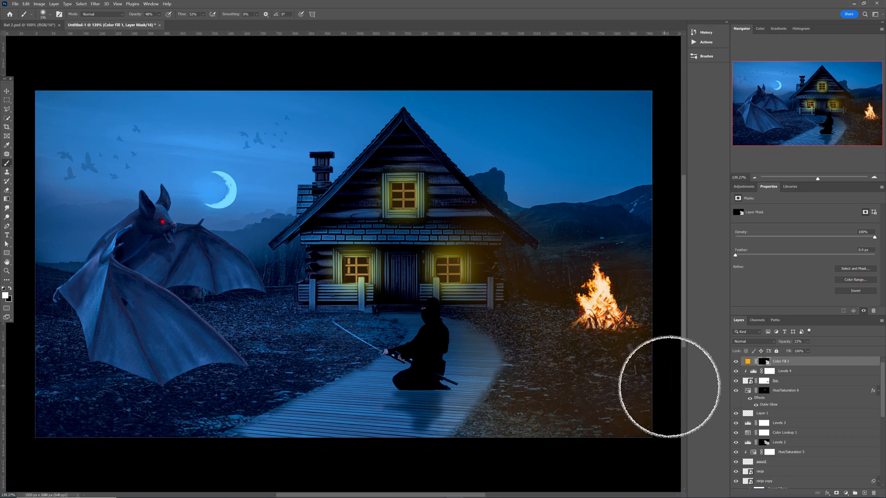
alt+right_click(538, 410)
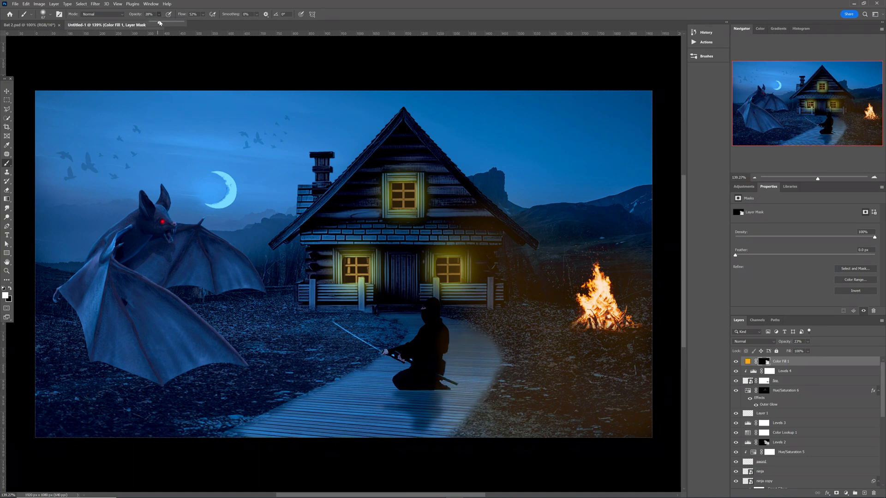
alt+right_click(348, 310)
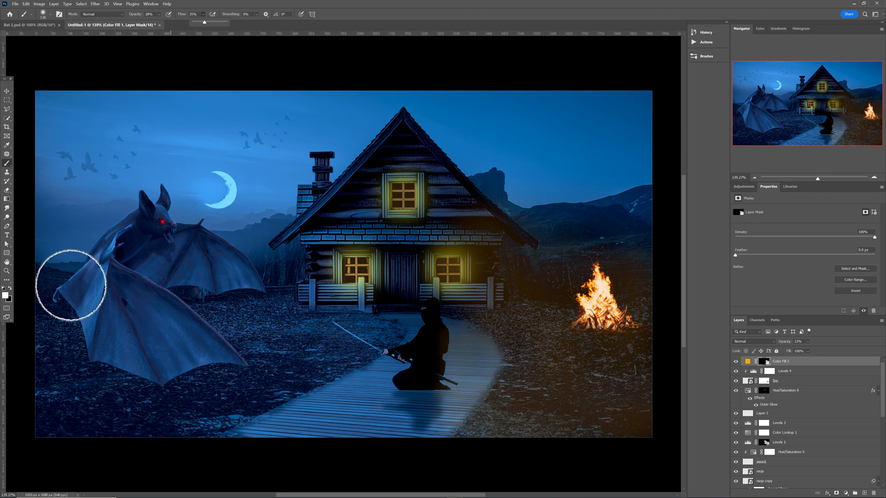
key(x)
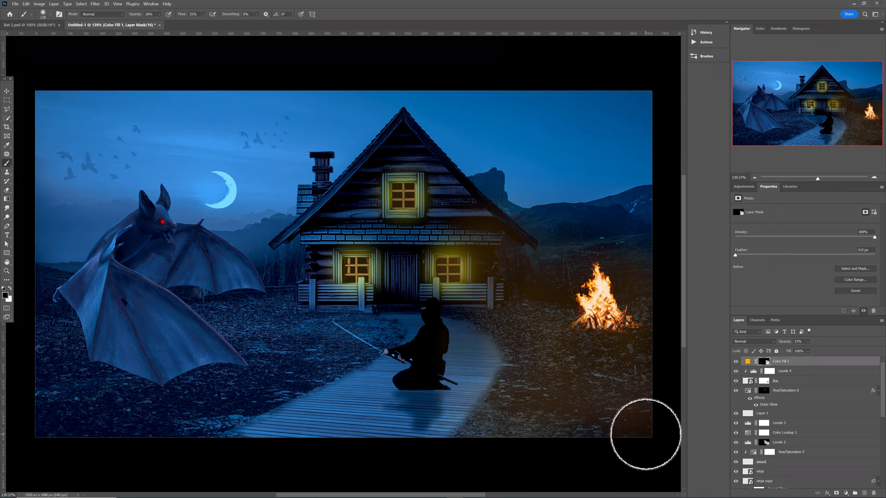
key(x)
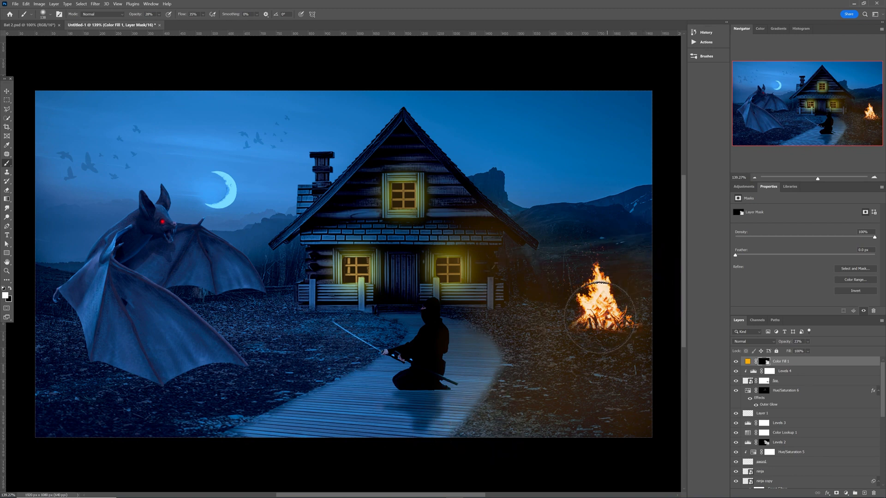
Add an Exposure adjustment above the bat layer and raise Exposure to +1.25.
mouse_move(437, 497)
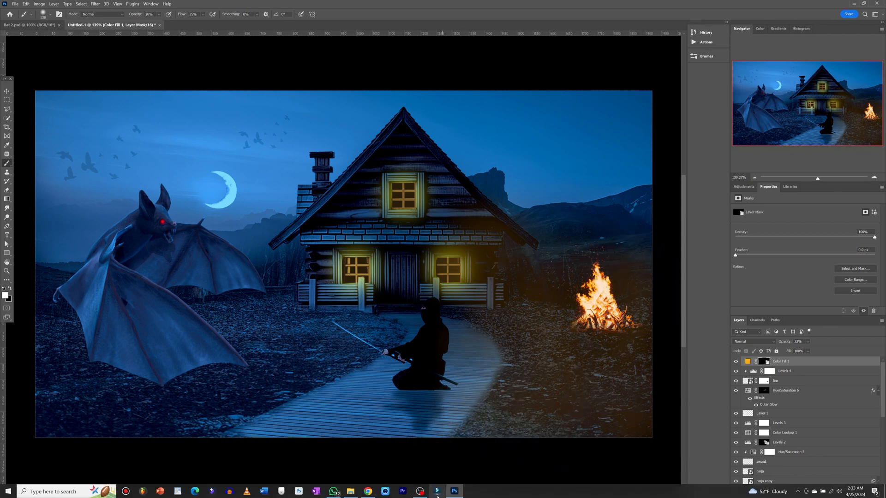
key(v)
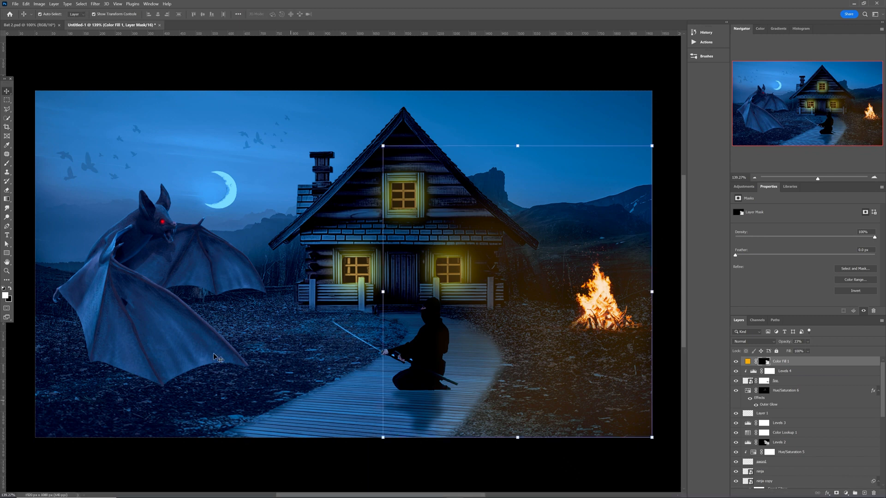
click(157, 315)
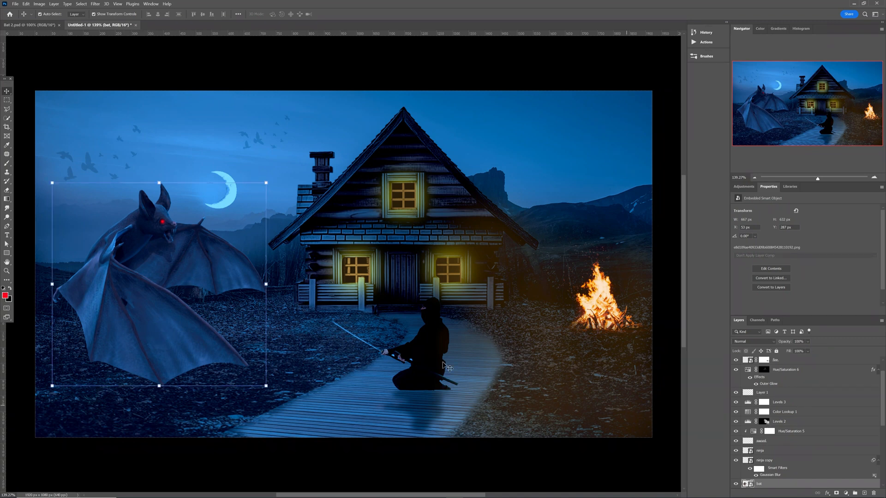
scroll(803, 400, down, 4)
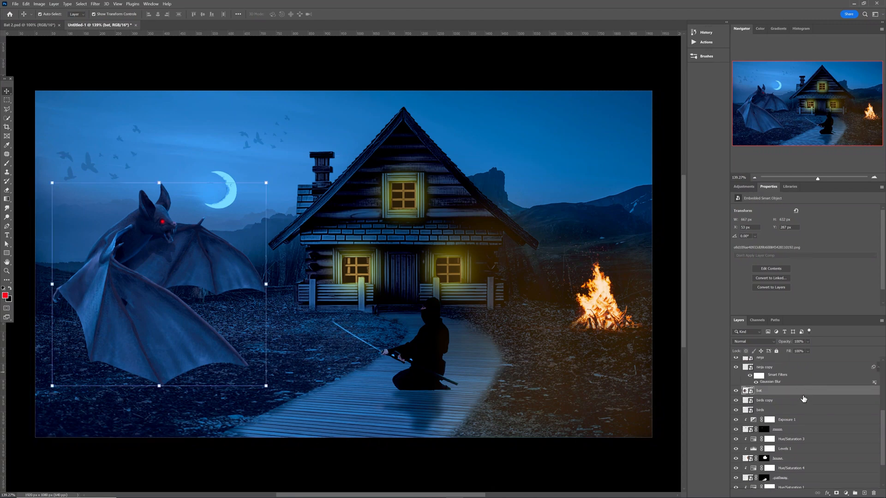
click(749, 189)
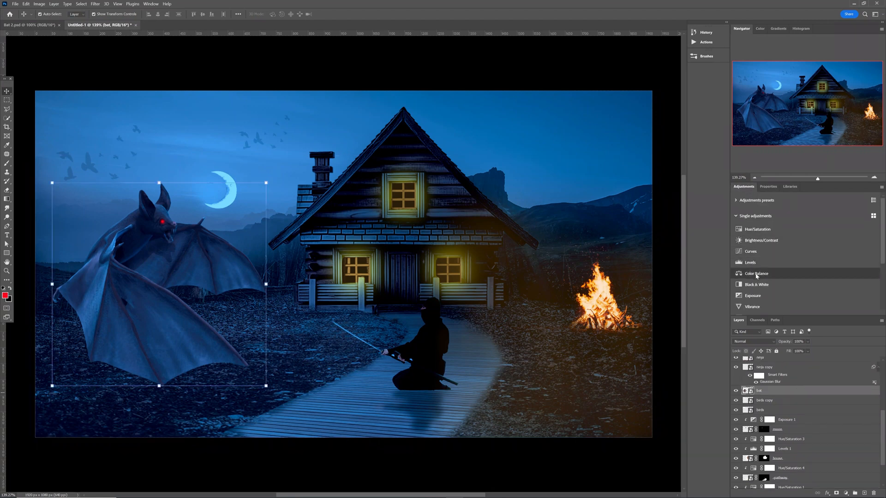
click(753, 296)
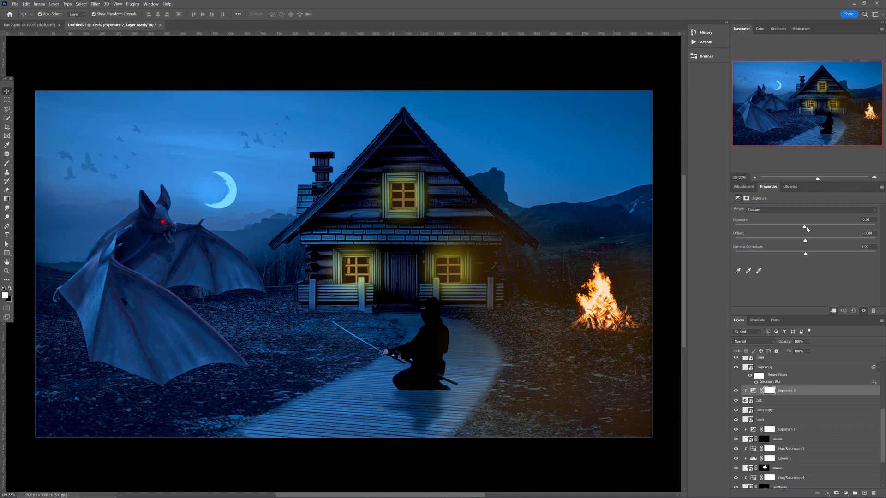
drag(807, 229, 819, 228)
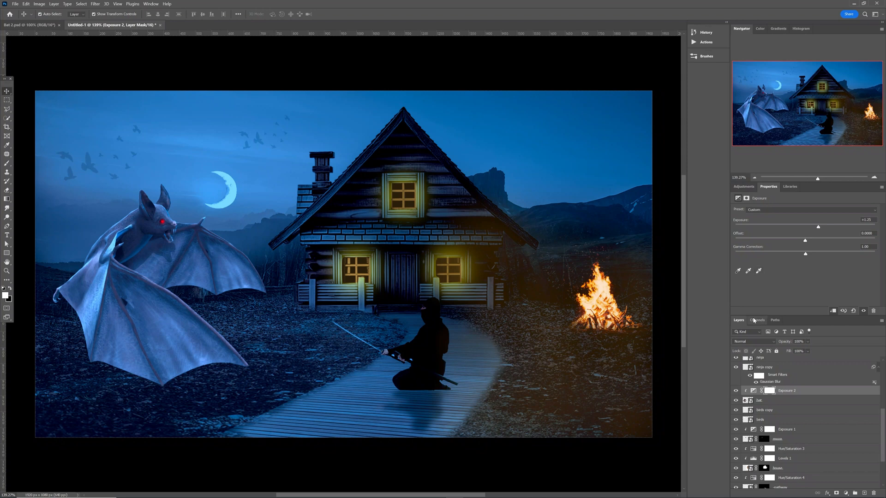
click(768, 391)
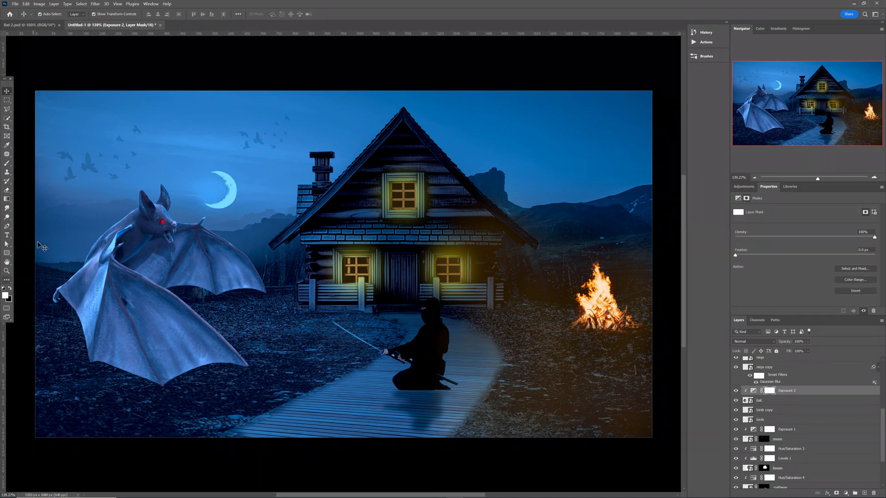
Paint out the Exposure 2 mask over the bat's lower and upper wings, ending at 100% opacity.
key(b)
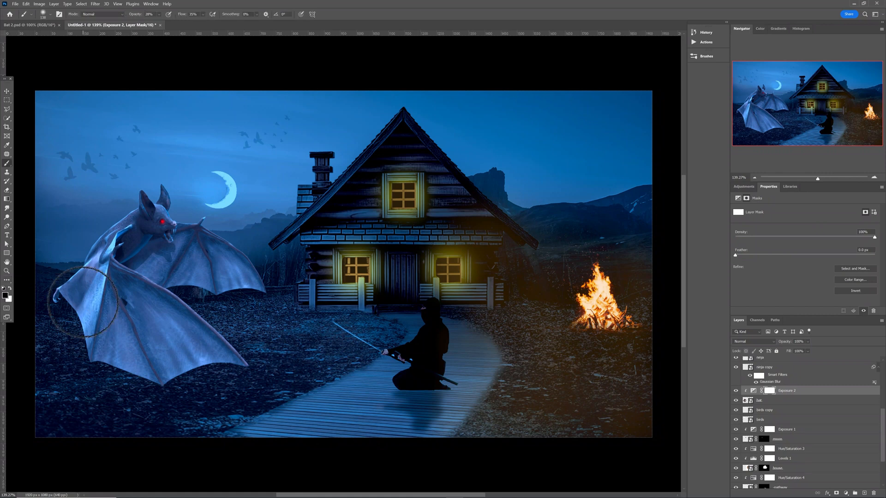
drag(101, 305, 124, 309)
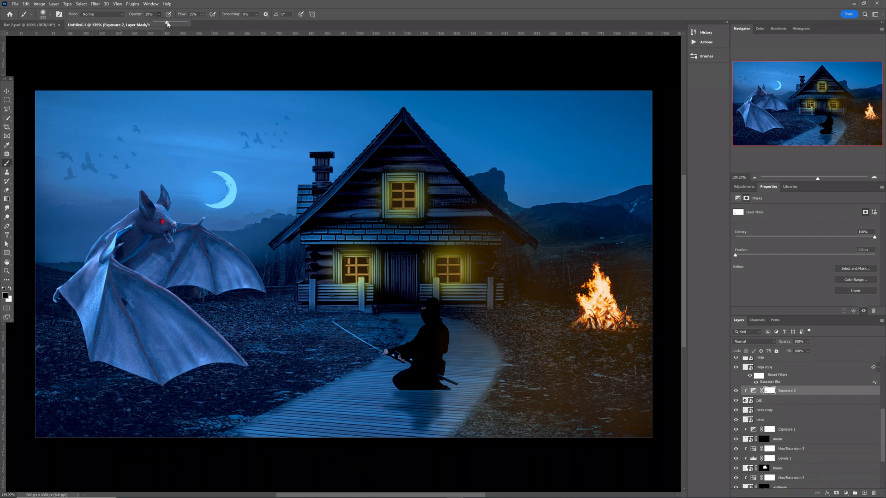
drag(168, 24, 169, 24)
mouse_move(97, 338)
mouse_down()
mouse_move(117, 310)
mouse_move(141, 342)
mouse_move(179, 347)
mouse_up()
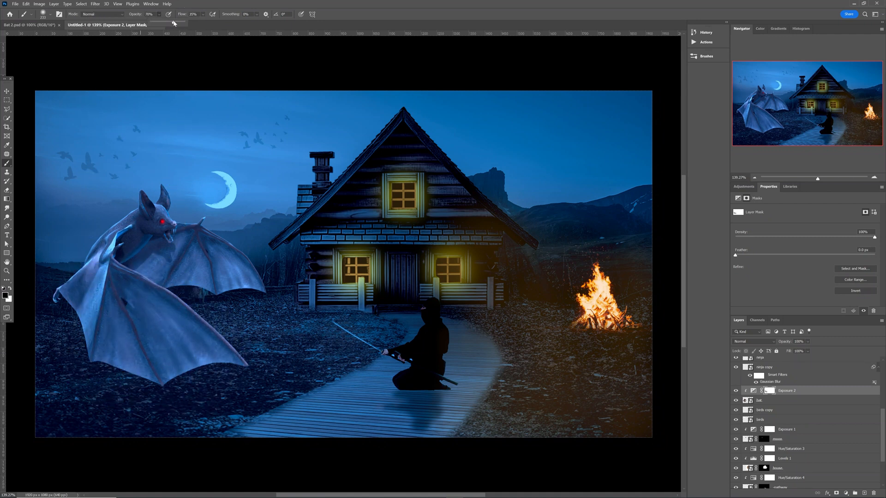
mouse_move(130, 302)
mouse_down()
mouse_move(145, 330)
mouse_move(110, 321)
mouse_move(96, 335)
mouse_move(156, 356)
mouse_move(92, 342)
mouse_move(95, 277)
mouse_up()
click(158, 14)
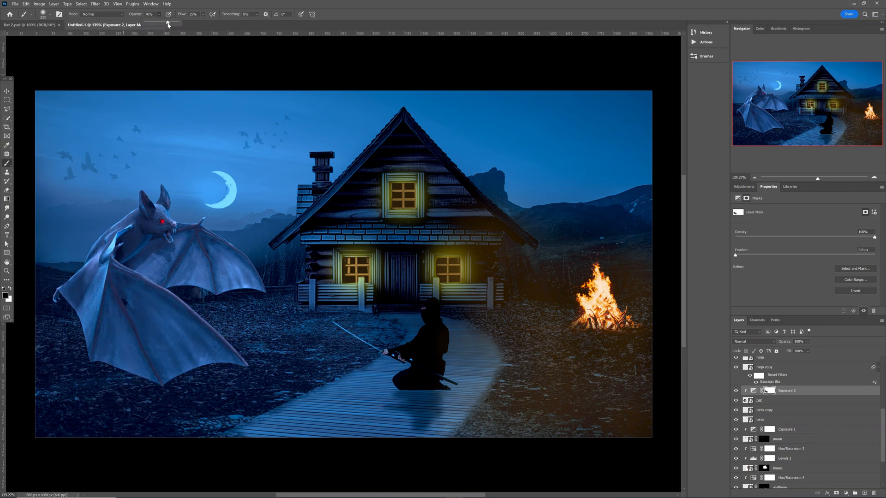
drag(169, 26, 179, 24)
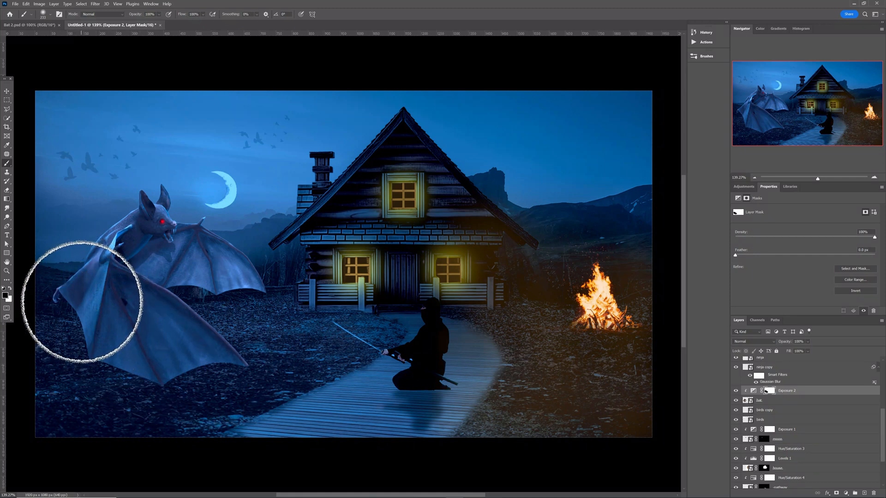
Add a Levels adjustment with the black input level raised to 23.
click(742, 190)
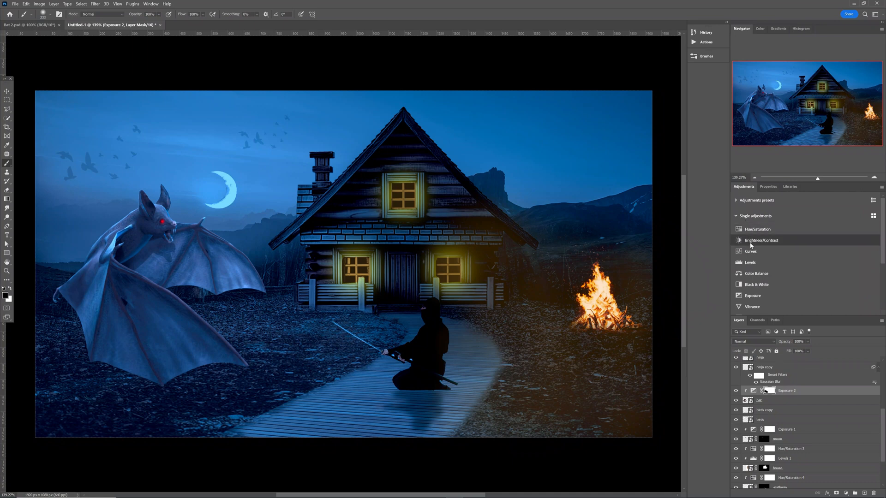
click(750, 263)
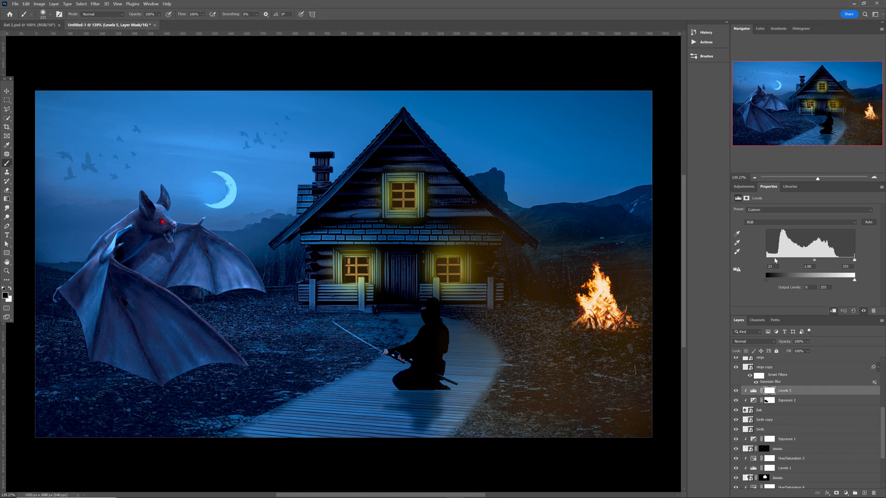
drag(772, 259, 773, 260)
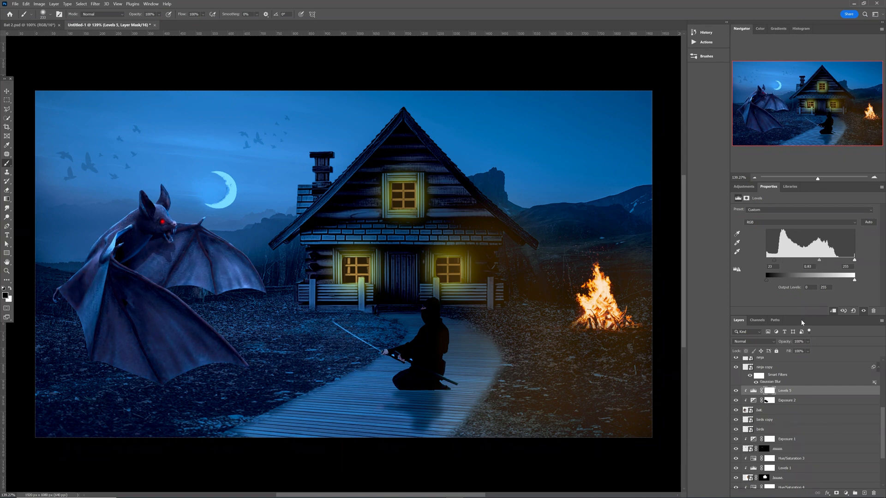
Invert the Levels 5 mask to black and paint white over the bat's lower wing.
click(769, 392)
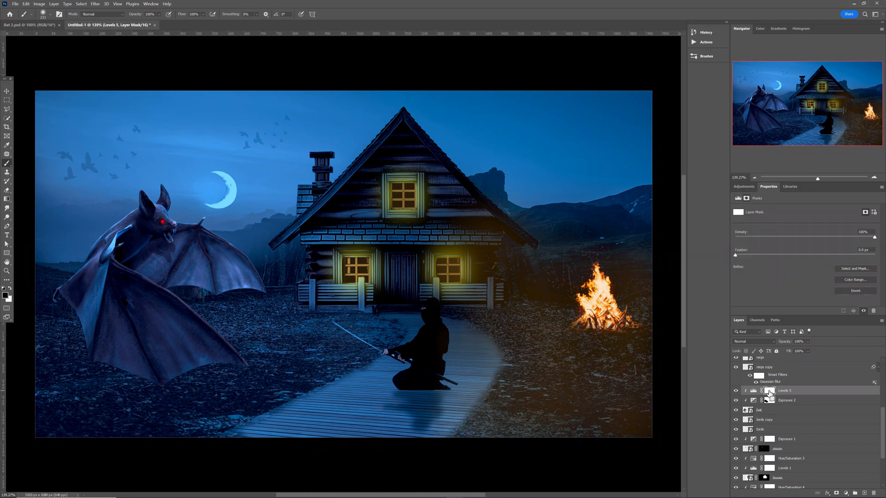
key(ctrl+i)
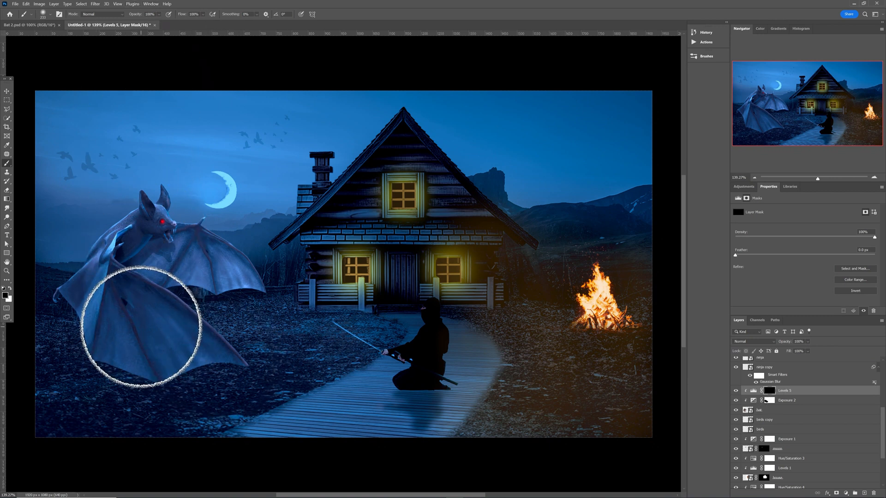
key(x)
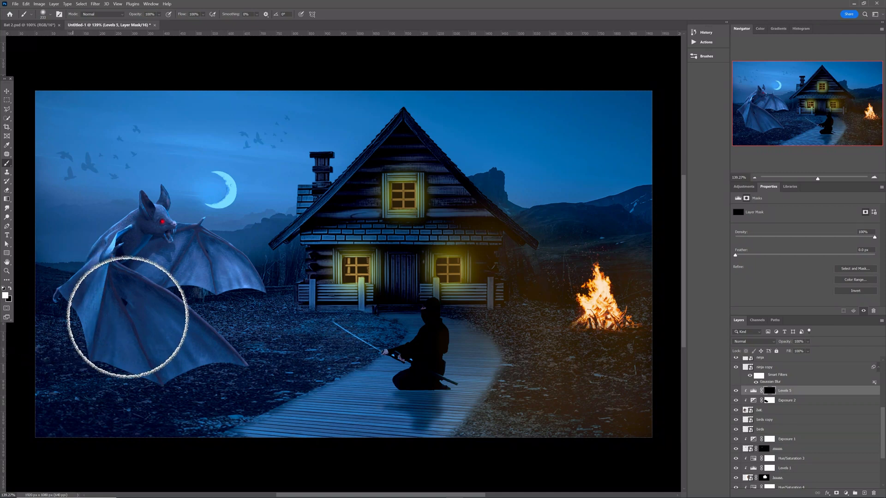
mouse_move(129, 311)
mouse_down()
mouse_move(180, 333)
mouse_move(185, 353)
mouse_move(122, 340)
mouse_move(105, 324)
mouse_move(102, 273)
mouse_move(215, 356)
mouse_move(122, 334)
mouse_move(85, 306)
mouse_move(143, 298)
mouse_move(208, 258)
mouse_up()
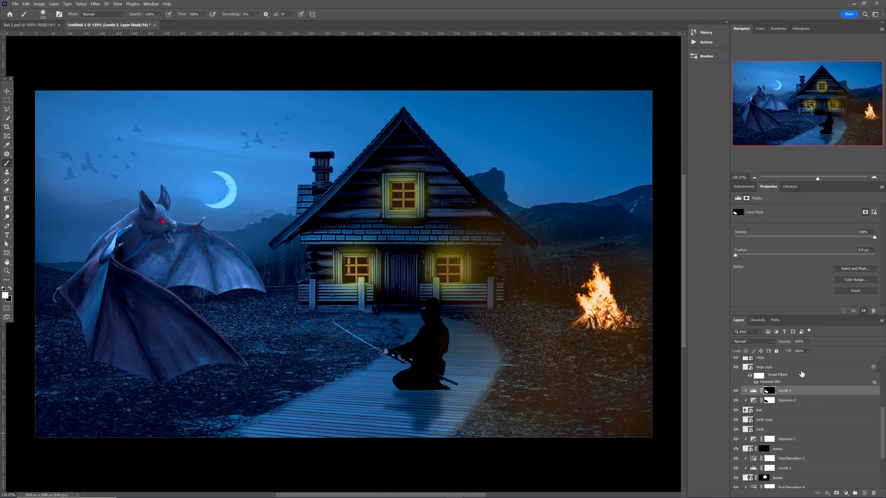
Add an Exposure adjustment clipped to the bat at +0.66 and invert its mask to black.
click(752, 186)
click(767, 290)
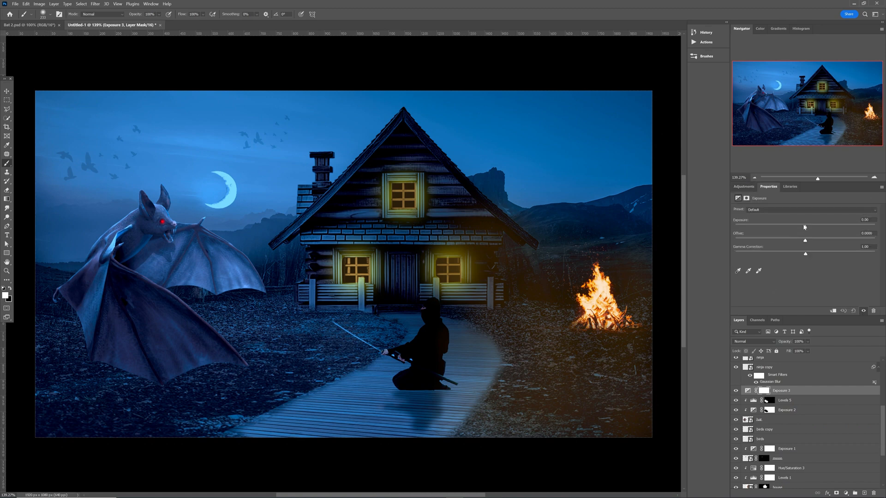
drag(810, 227, 811, 227)
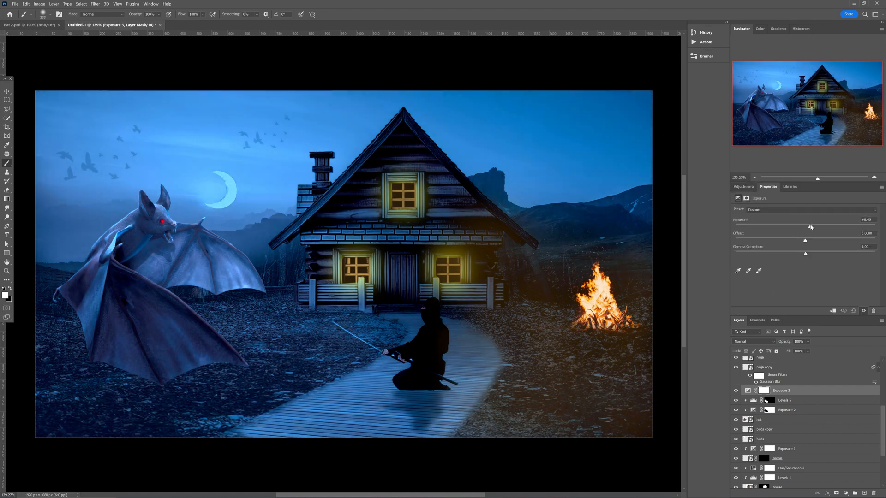
click(833, 311)
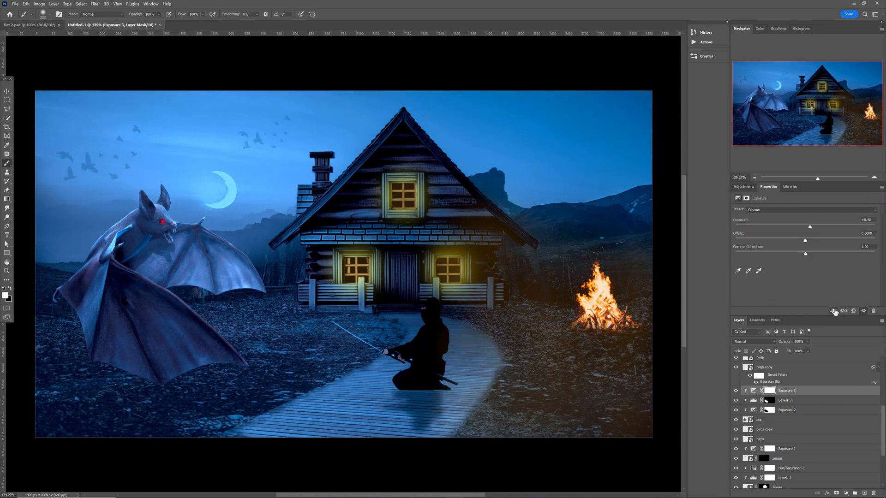
drag(809, 227, 812, 228)
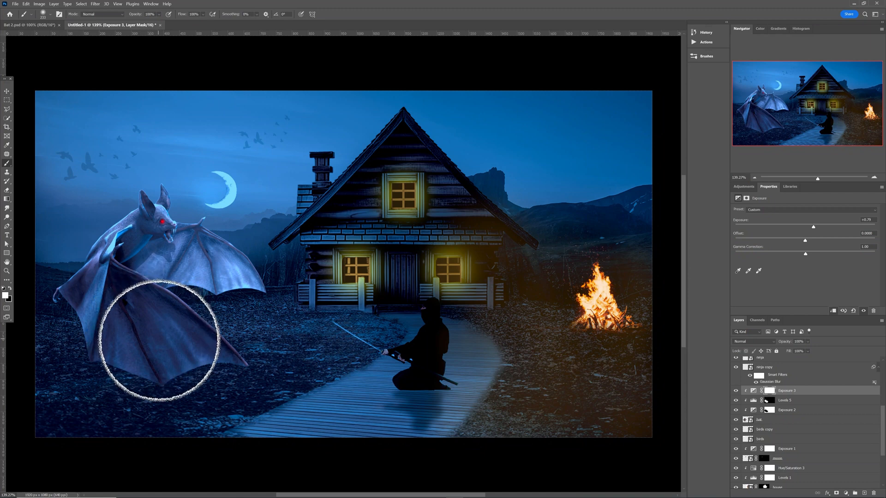
click(769, 392)
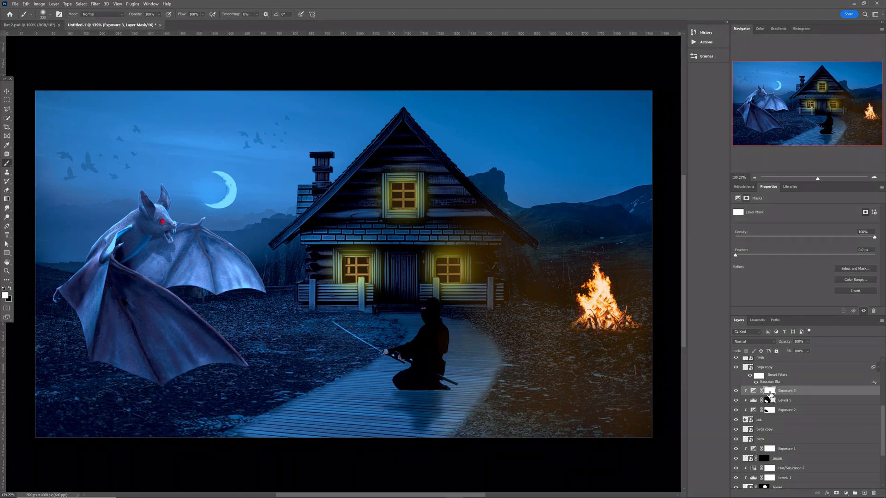
key(ctrl+i)
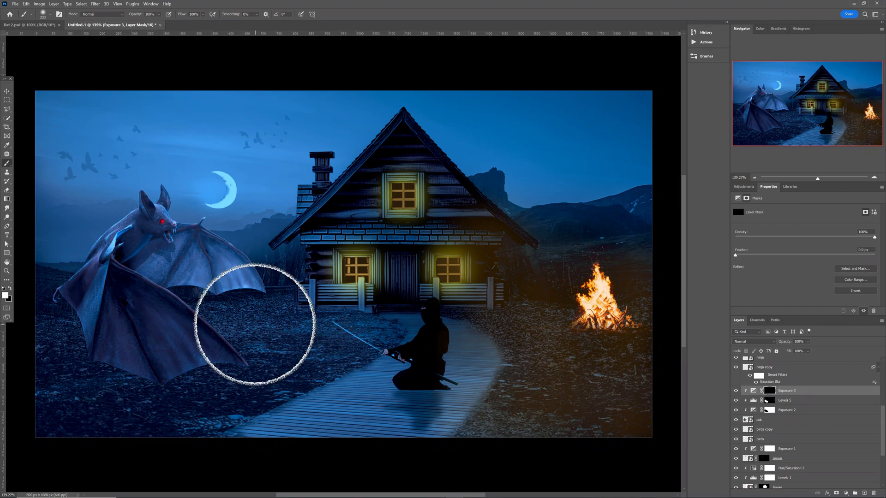
Zoom in on the bat and paint white on the mask over its forehead, snout and head.
key(z)
scroll(250, 318, up, 5)
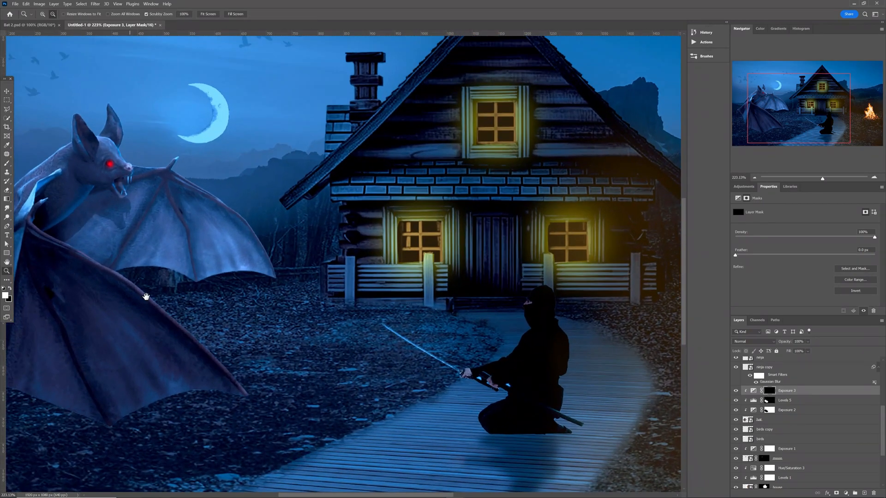
drag(169, 297, 295, 310)
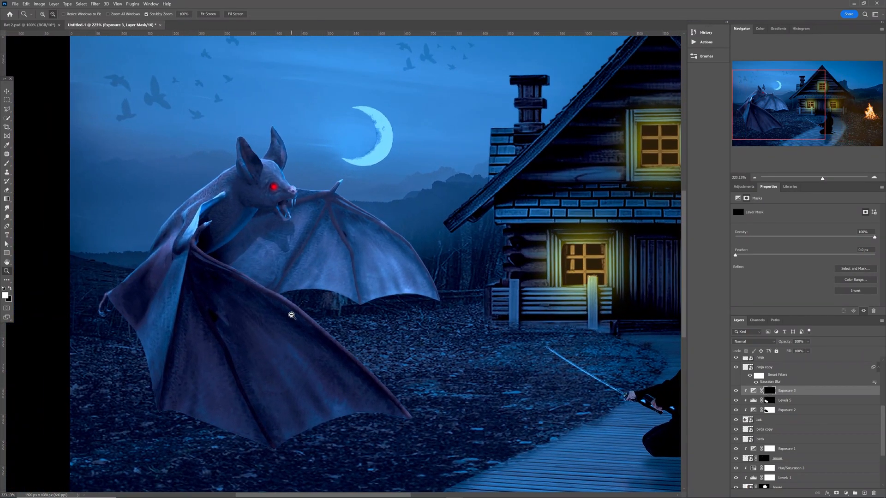
key(b)
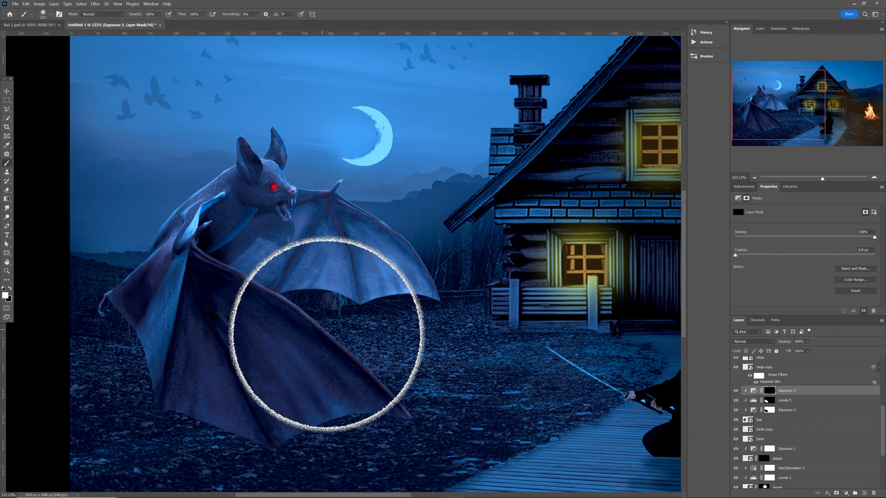
drag(328, 335, 270, 327)
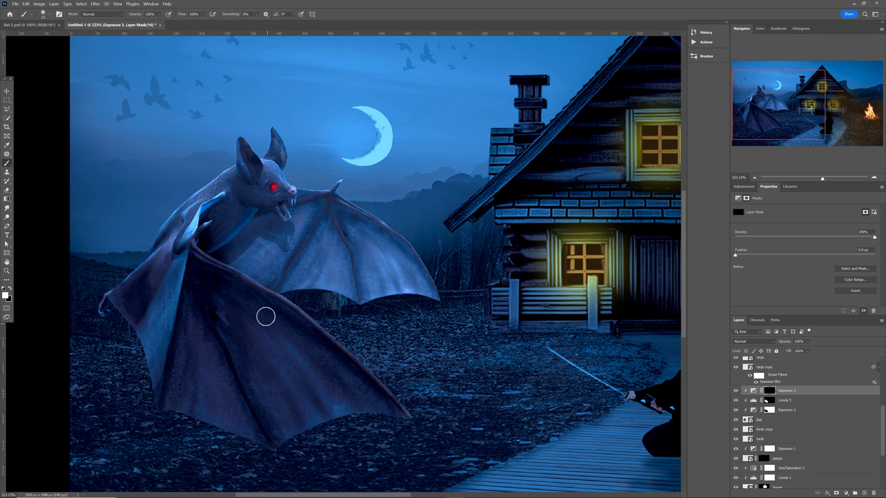
drag(281, 179, 294, 186)
drag(266, 156, 288, 184)
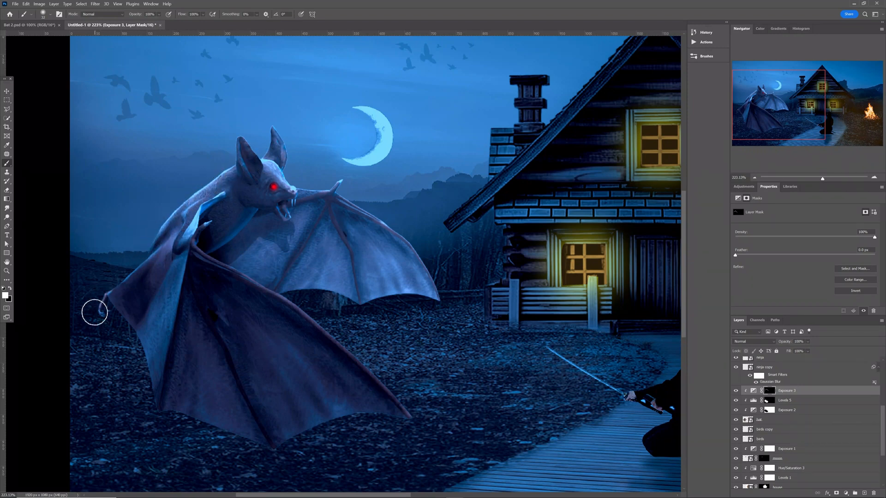
Brighten the wing's claw tip and lower and upper right edges, then view at 100%.
mouse_move(94, 313)
mouse_down()
mouse_move(105, 292)
mouse_move(91, 308)
mouse_up()
mouse_move(407, 296)
mouse_down()
mouse_move(370, 301)
mouse_move(437, 298)
mouse_up()
key(ctrl+z)
drag(290, 293, 355, 305)
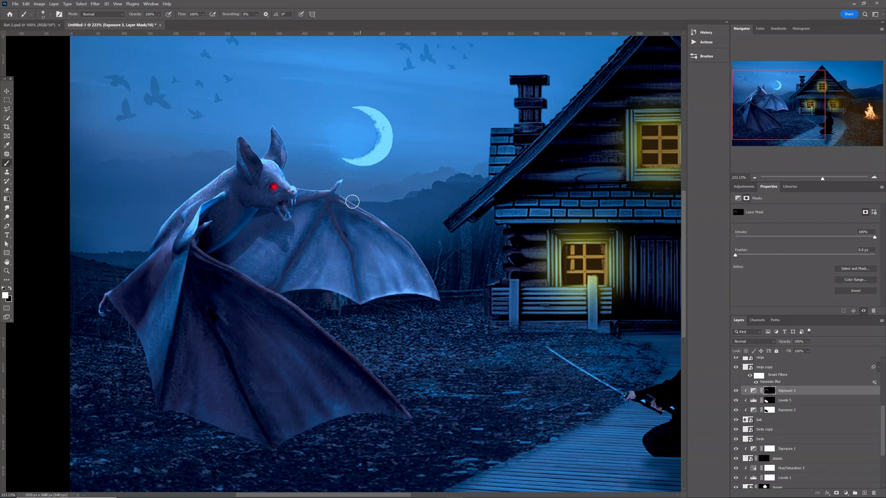
mouse_move(352, 201)
mouse_down()
mouse_move(378, 213)
mouse_move(422, 255)
mouse_up()
key(ctrl+1)
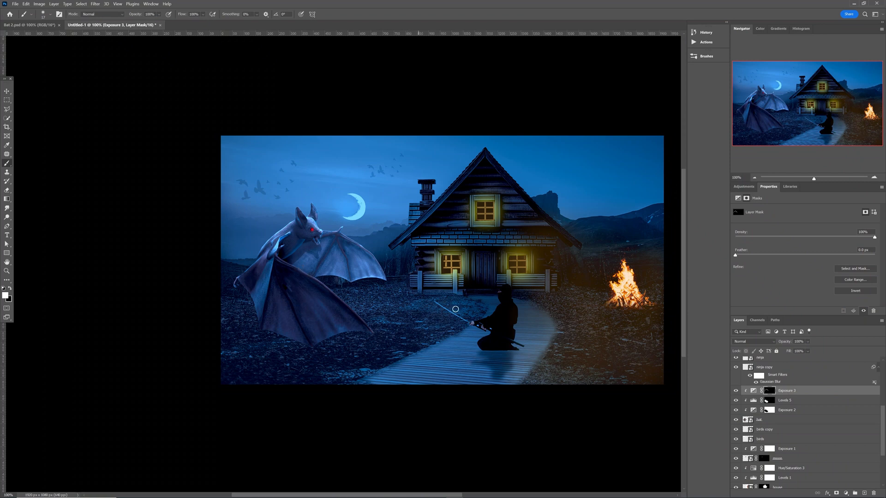
Select the house layer by picking it on the canvas.
key(v)
click(496, 237)
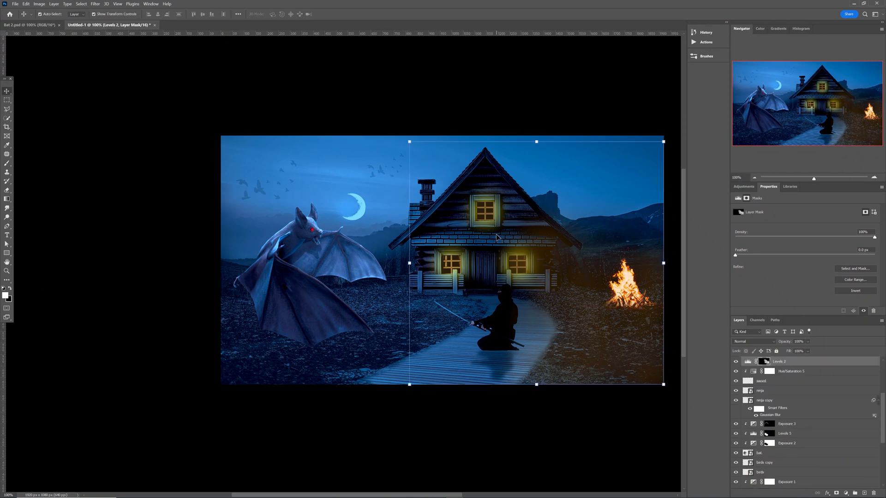
click(401, 244)
scroll(797, 446, down, 2)
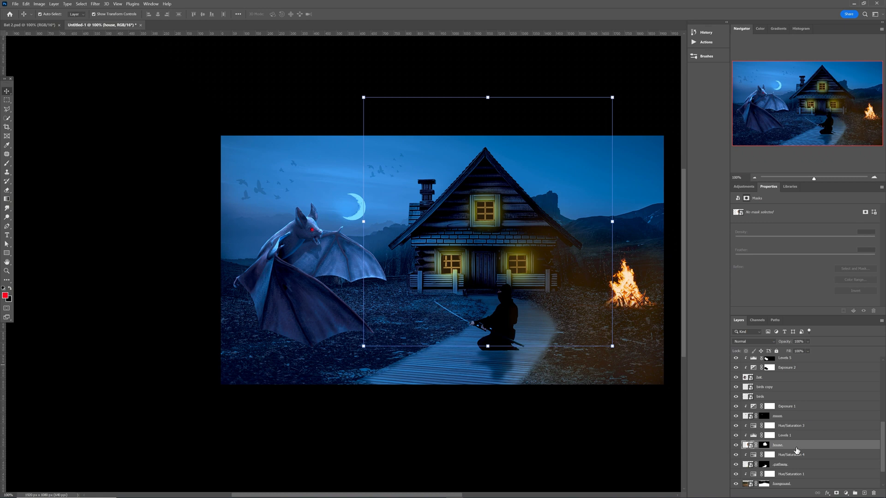
Add an Exposure adjustment at about +1.25 above the house and invert its mask to black.
click(743, 187)
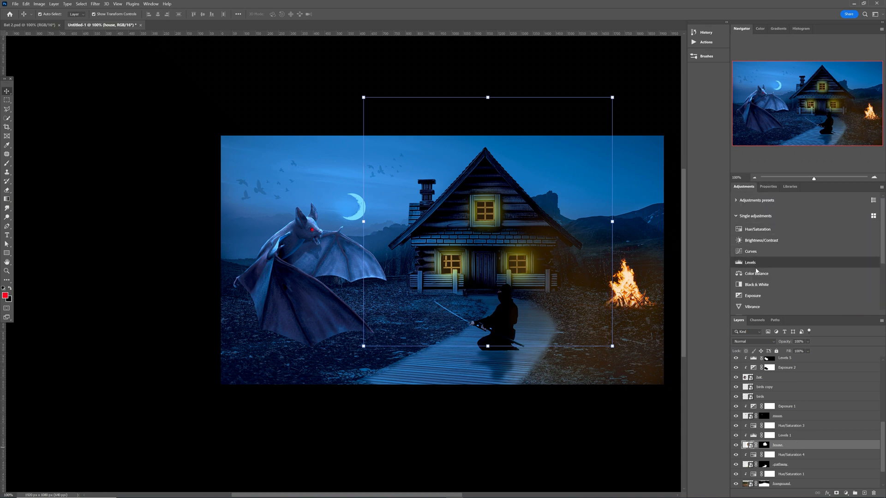
click(752, 296)
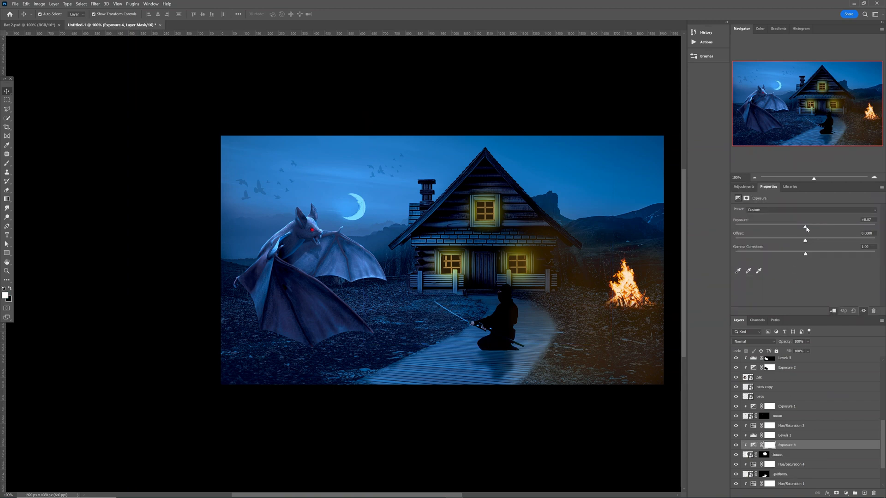
mouse_move(810, 229)
mouse_down()
mouse_move(828, 229)
mouse_move(819, 230)
mouse_up()
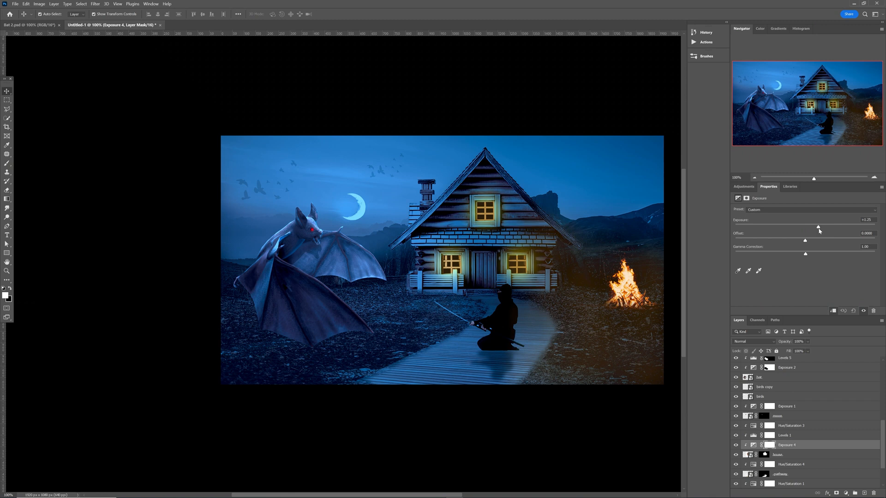
click(769, 446)
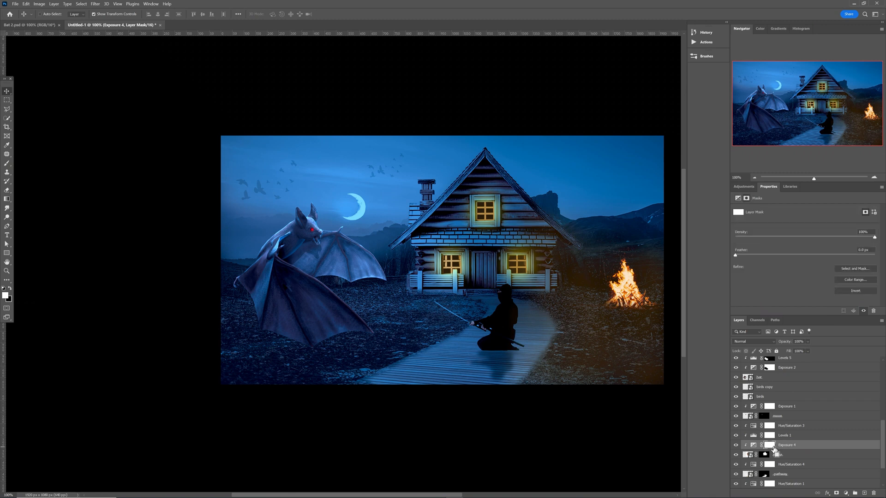
key(ctrl+i)
click(769, 436)
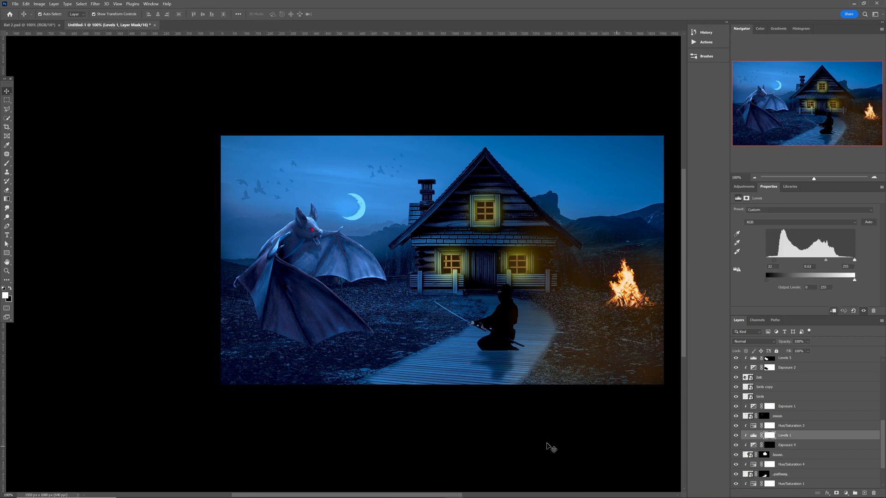
key(b)
scroll(509, 411, up, 3)
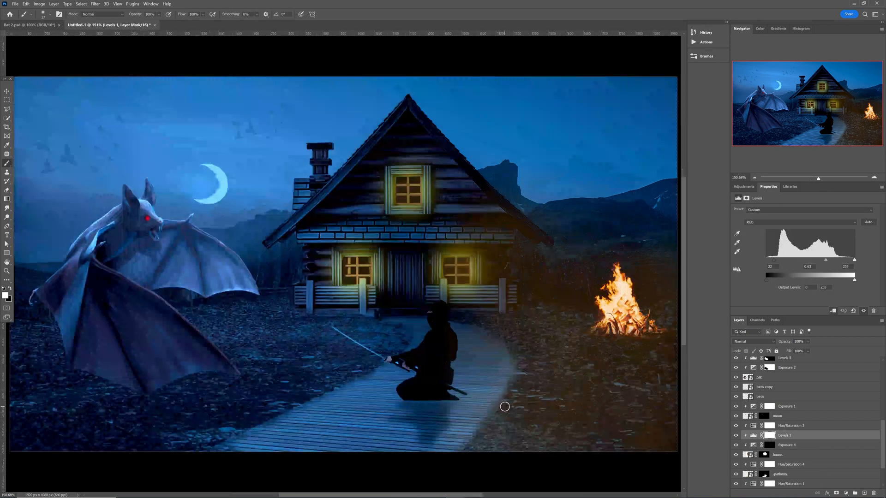
Zoom in on the cabin and paint white on the Exposure 4 mask along the brick wall and left roof edge.
key(z)
scroll(400, 275, up, 3)
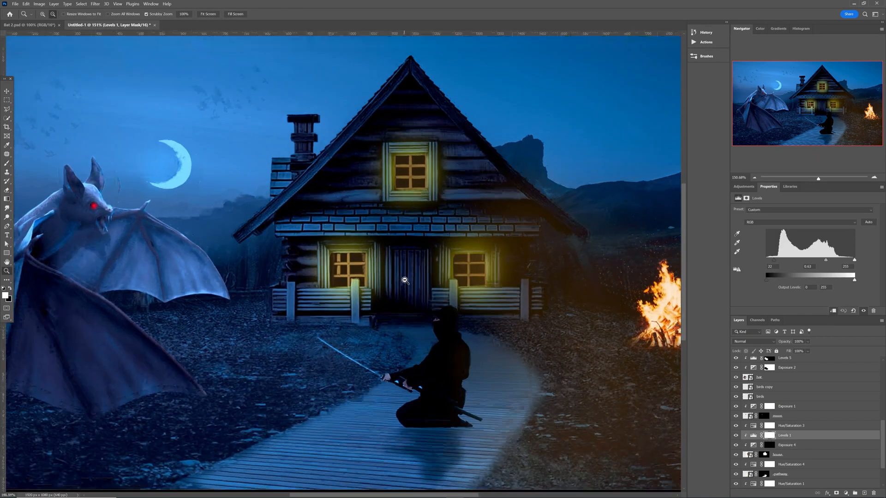
drag(398, 243, 386, 312)
key(b)
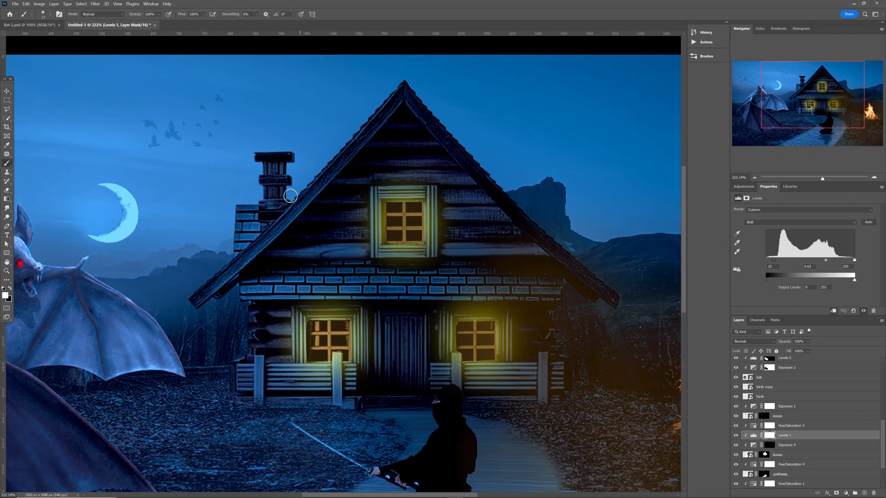
drag(270, 199, 267, 198)
click(769, 445)
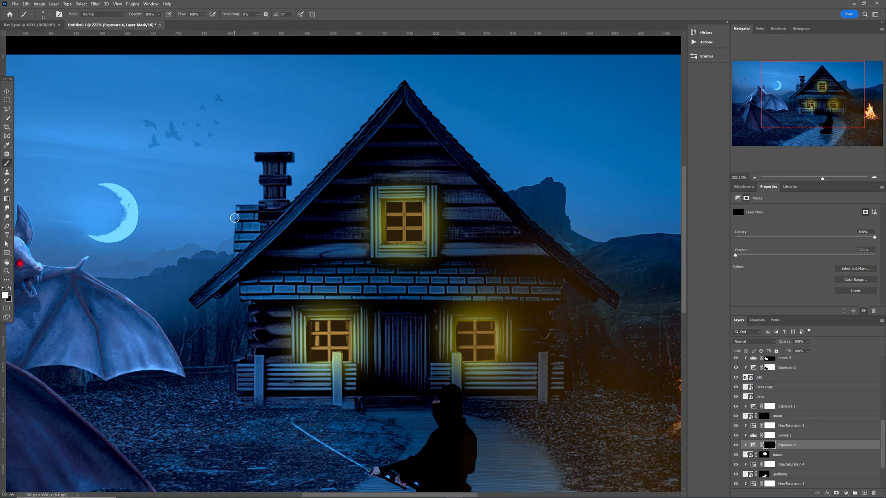
key(bracketright)
mouse_move(236, 210)
mouse_down()
mouse_move(229, 264)
mouse_move(190, 297)
mouse_move(231, 270)
mouse_move(255, 233)
mouse_move(252, 242)
mouse_move(264, 237)
mouse_move(398, 84)
mouse_move(324, 168)
mouse_up()
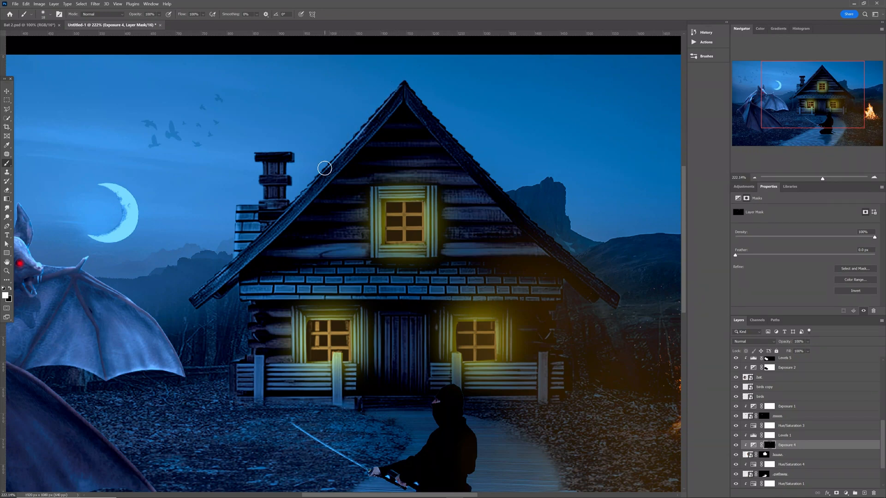
Brighten the chimney's left edge and the left eave's lower edge, undoing a stray roof stroke.
drag(253, 158, 260, 214)
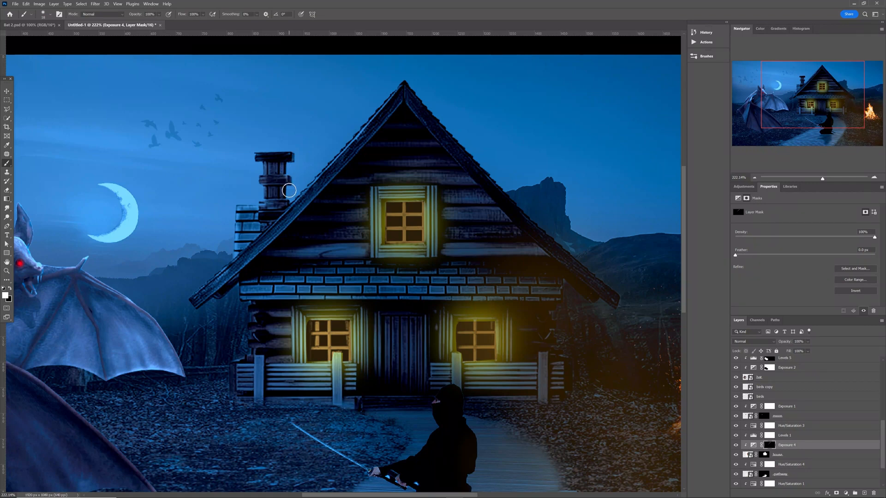
drag(391, 100, 383, 114)
key(ctrl+z)
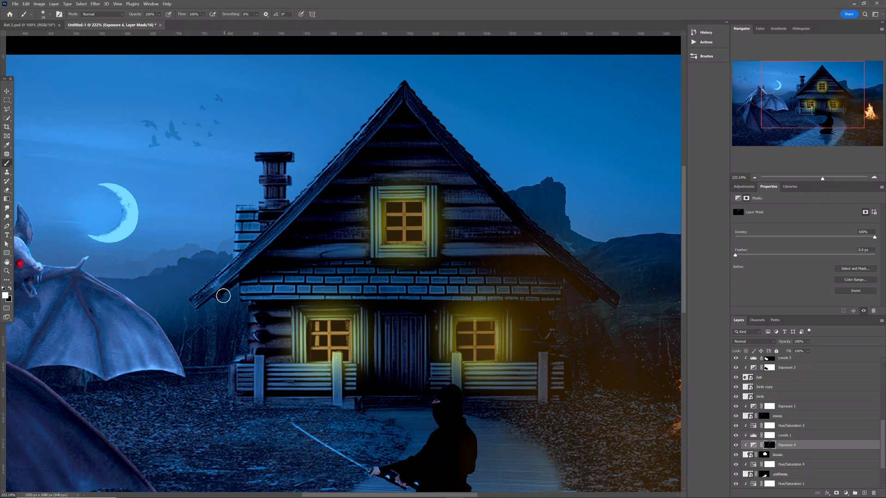
mouse_move(215, 298)
mouse_down()
mouse_move(195, 309)
mouse_move(190, 302)
mouse_move(197, 307)
mouse_up()
key(ctrl+1)
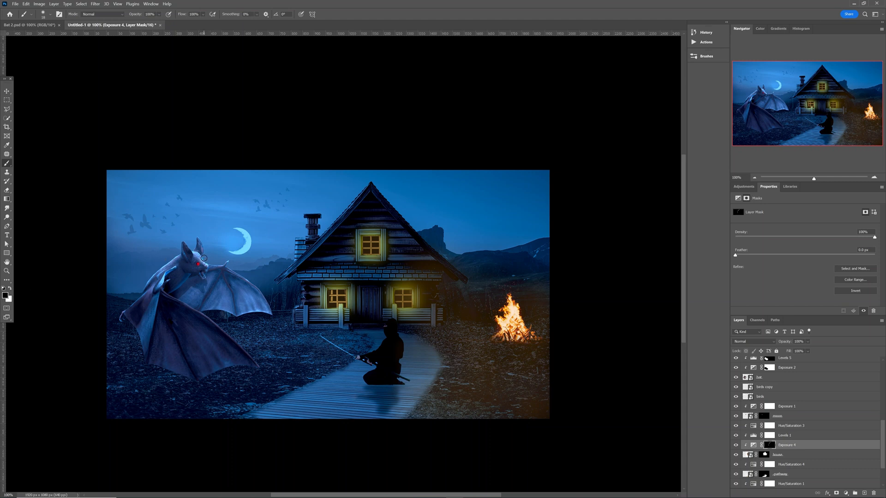
Set a soft 26 px brush with 38% opacity and 26% flow.
drag(204, 259, 211, 261)
click(159, 14)
click(298, 247)
click(204, 15)
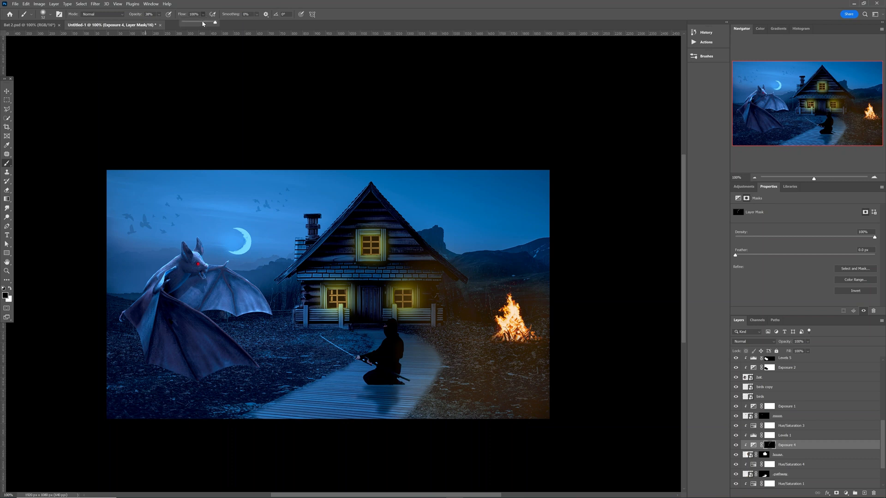
click(299, 246)
Select the kneeling ninja's layer and fit the whole image to the window.
key(v)
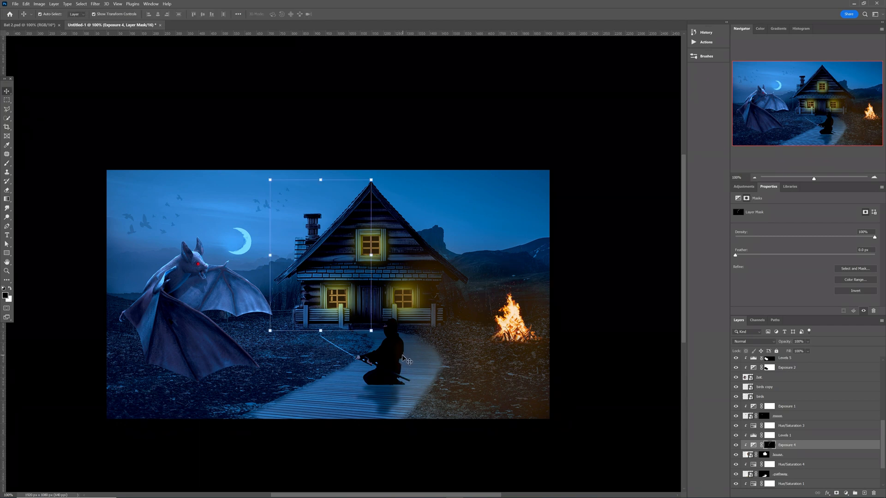
click(399, 363)
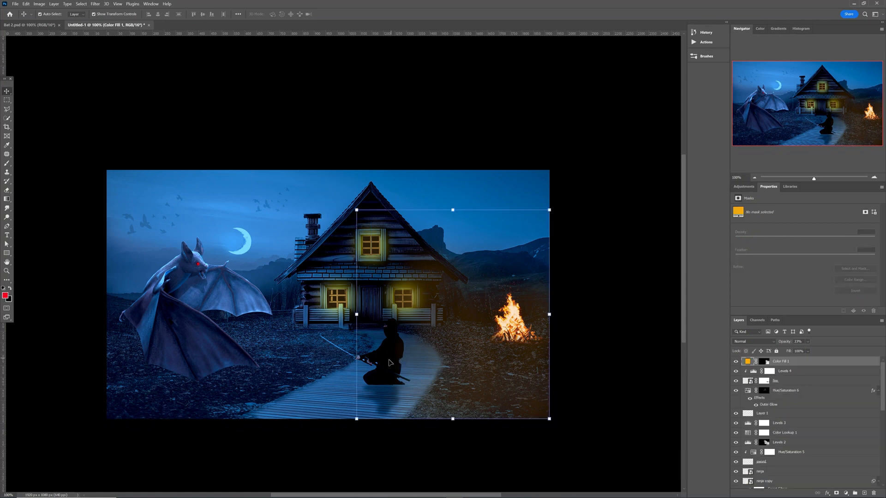
click(388, 364)
scroll(784, 415, down, 4)
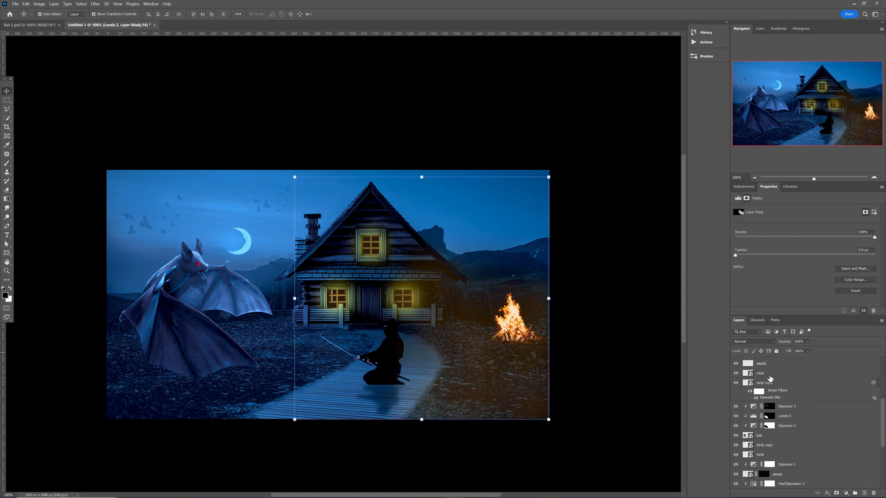
click(768, 377)
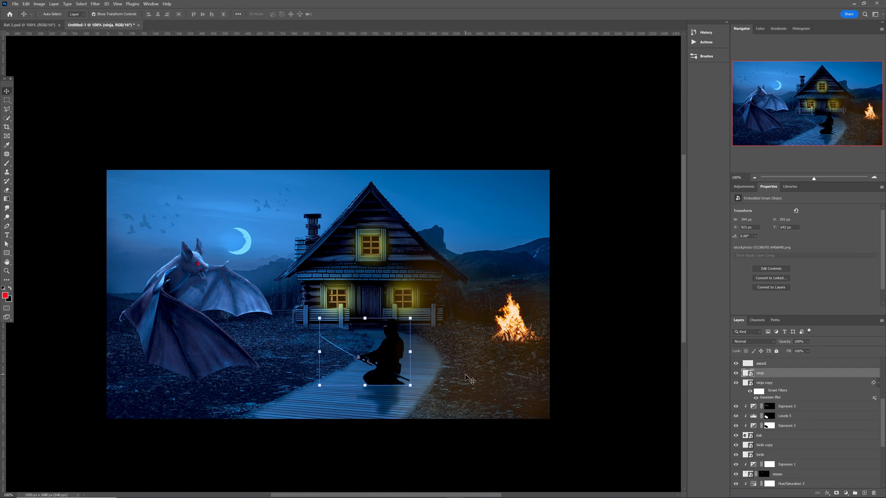
key(ctrl)
key(ctrl+0)
key(z)
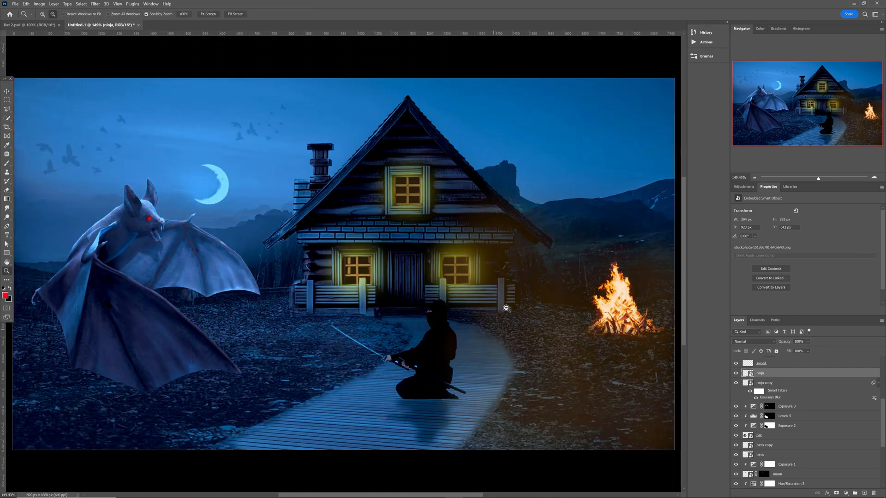
scroll(507, 306, up, 2)
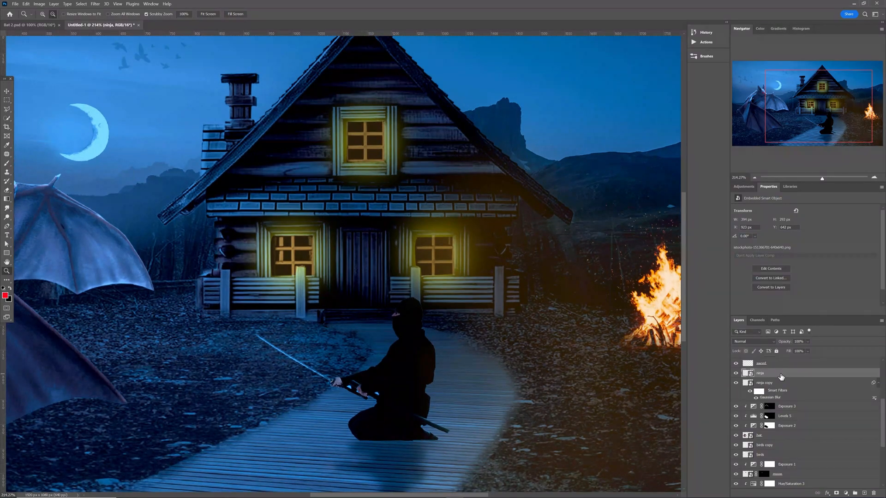
Add a strongly raised Exposure adjustment clipped to the ninja, with its mask inverted to black.
click(743, 186)
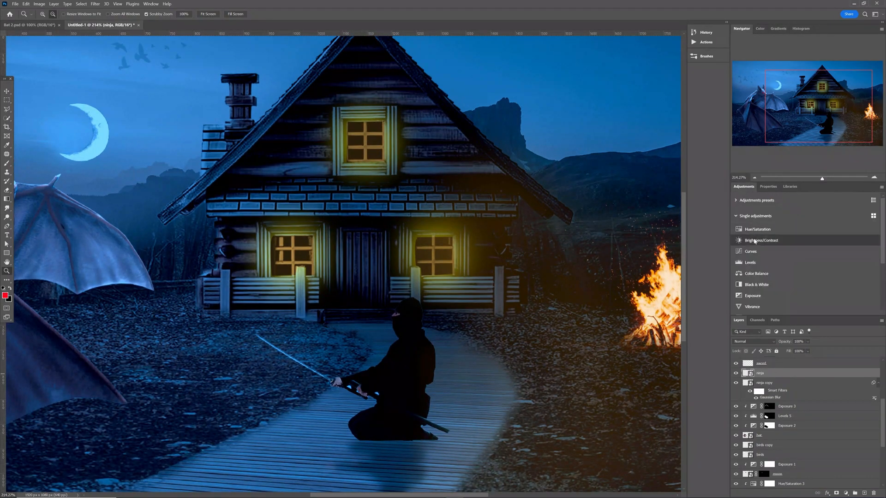
click(761, 294)
click(833, 311)
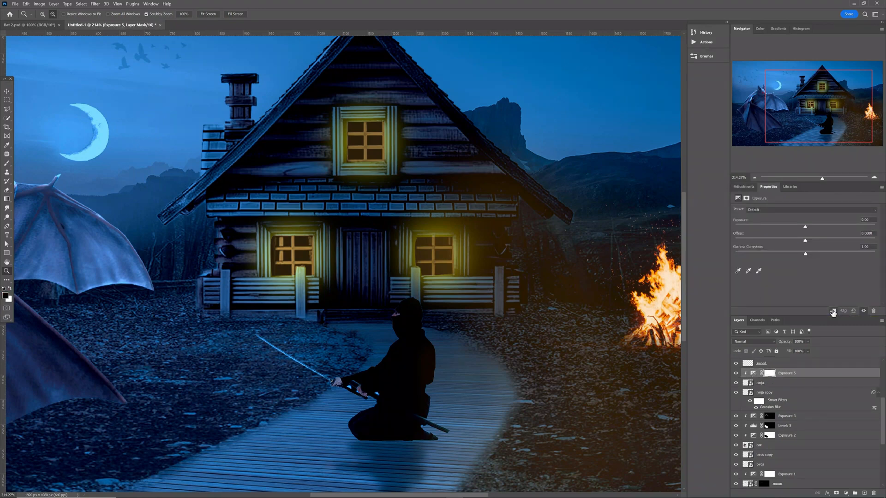
click(812, 227)
drag(818, 227, 832, 228)
click(768, 375)
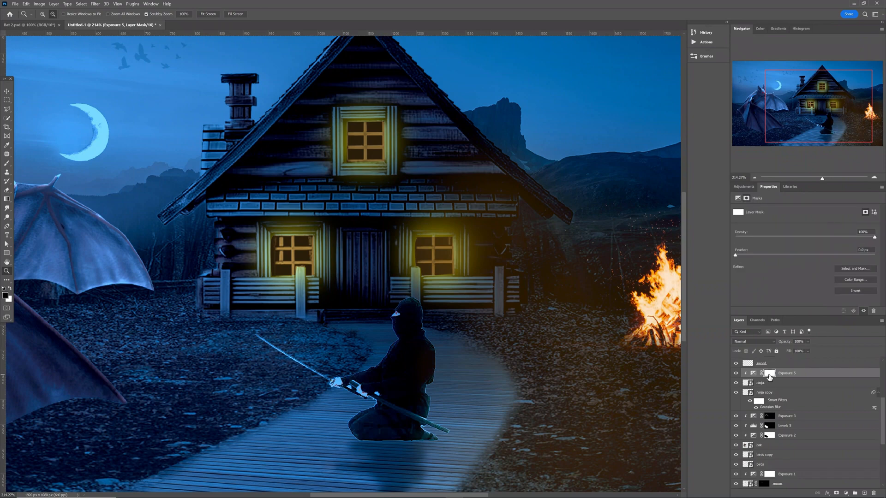
key(ctrl+i)
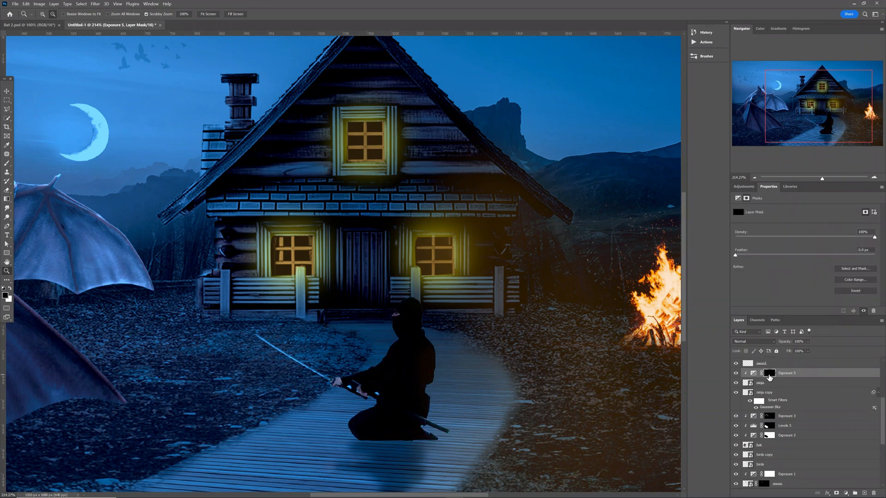
Set up the brush and paint light along the ninja's scabbard edge, then view at 100%.
key(b)
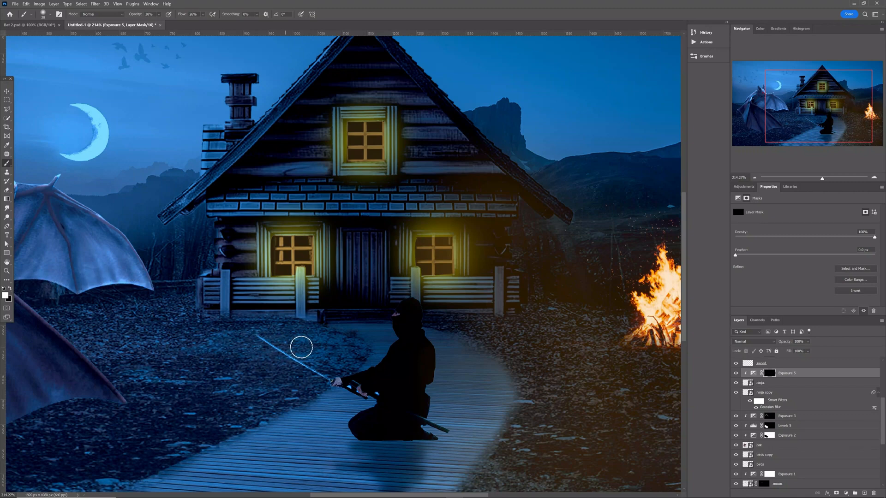
alt+right_click(316, 349)
click(159, 15)
click(204, 15)
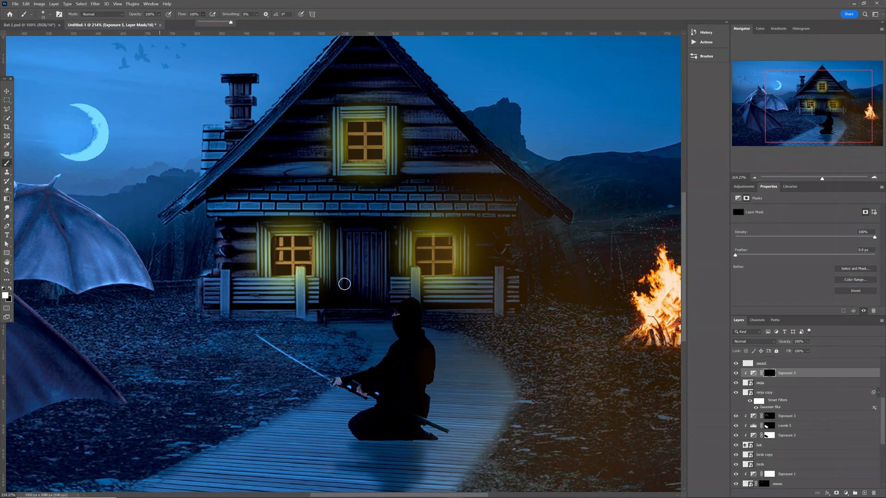
click(389, 344)
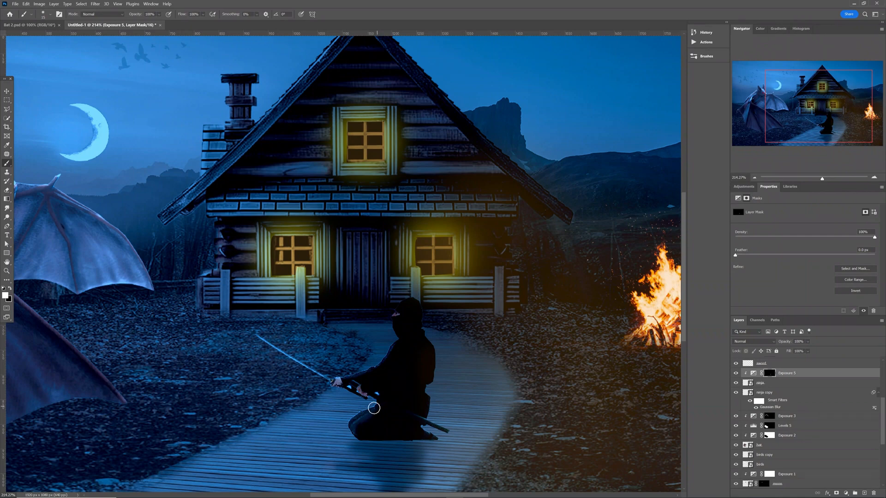
mouse_move(436, 426)
mouse_down()
mouse_move(451, 430)
mouse_move(444, 426)
mouse_up()
key(ctrl+1)
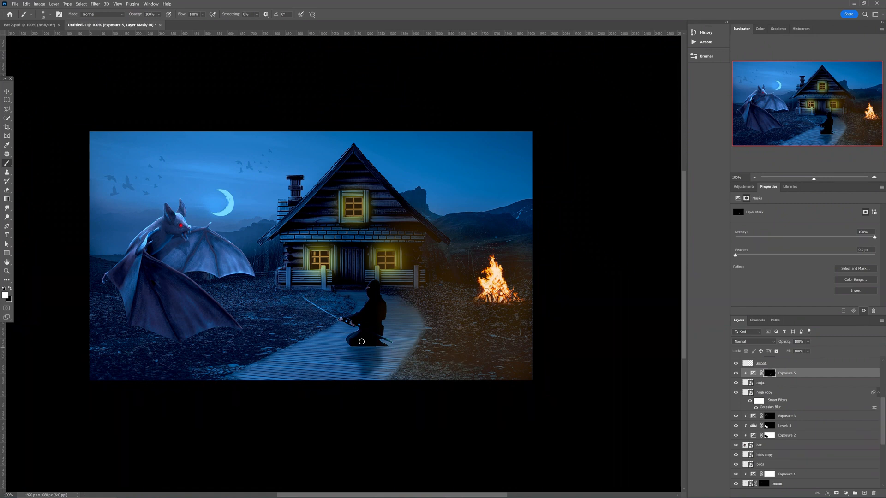
Select the sword layer.
key(v)
click(330, 314)
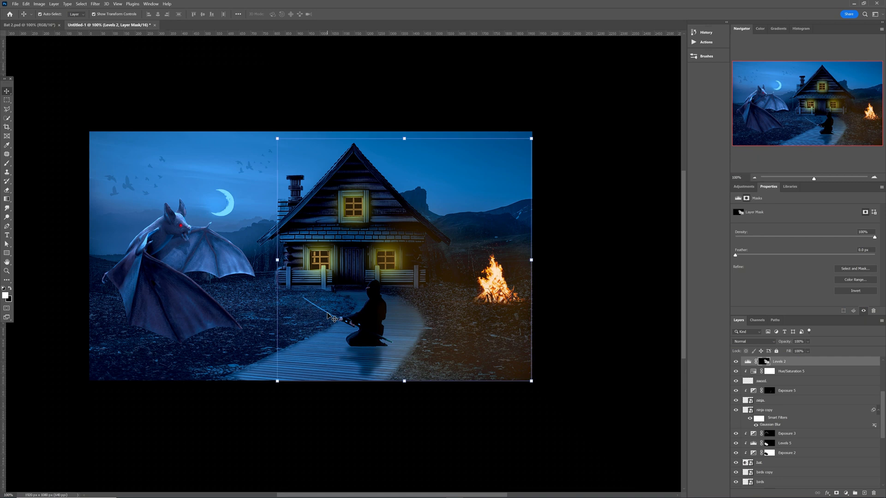
click(382, 324)
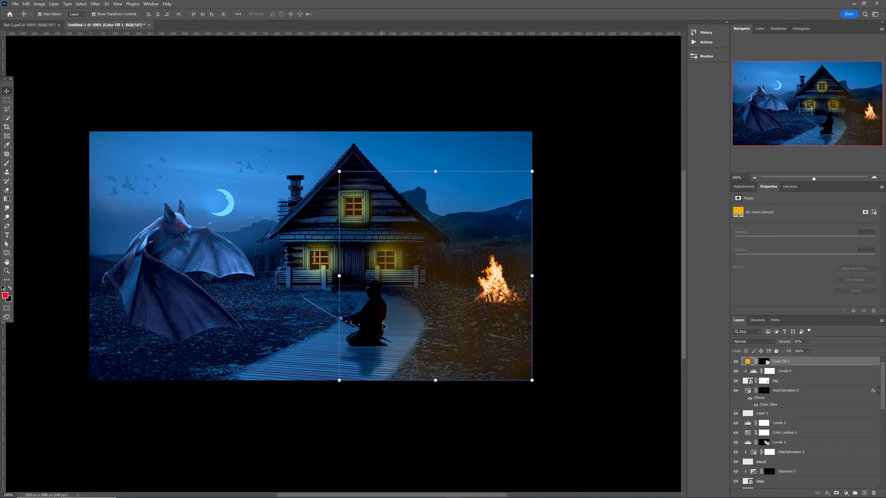
scroll(753, 413, down, 2)
click(754, 412)
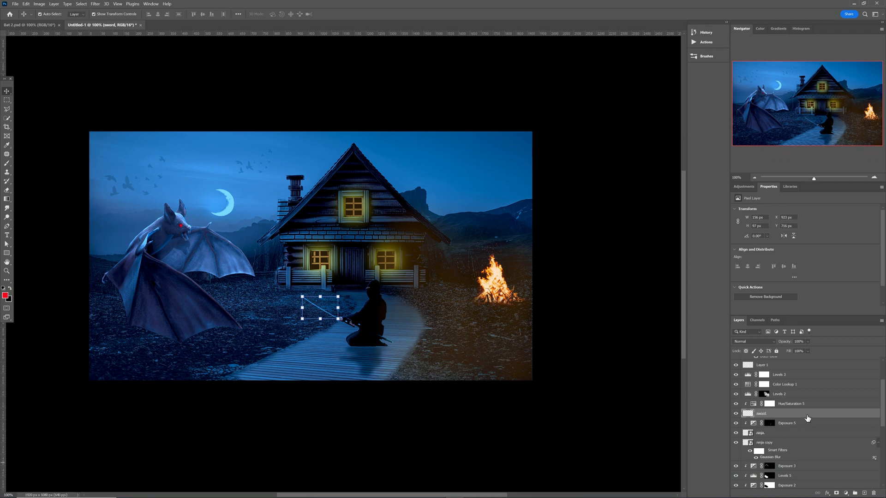
Give the sword a light-blue Linear Dodge (Add) Outer Glow, spread 17% and size 187 px.
double_click(806, 418)
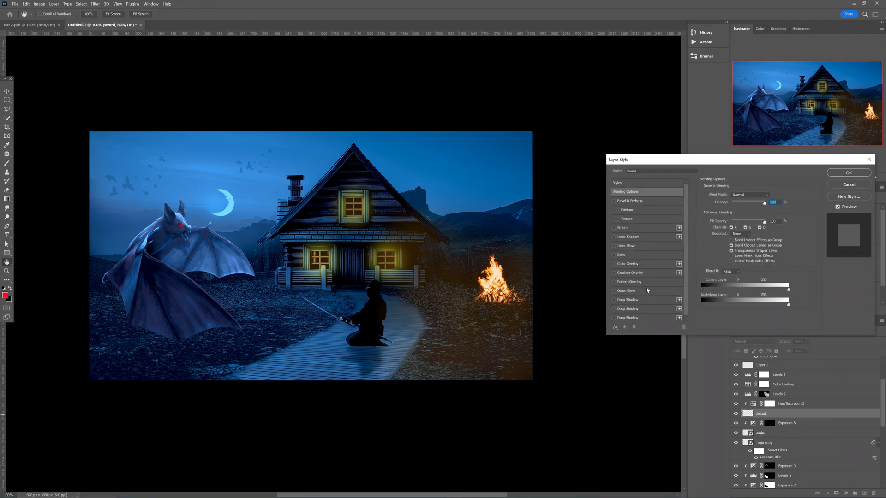
click(614, 291)
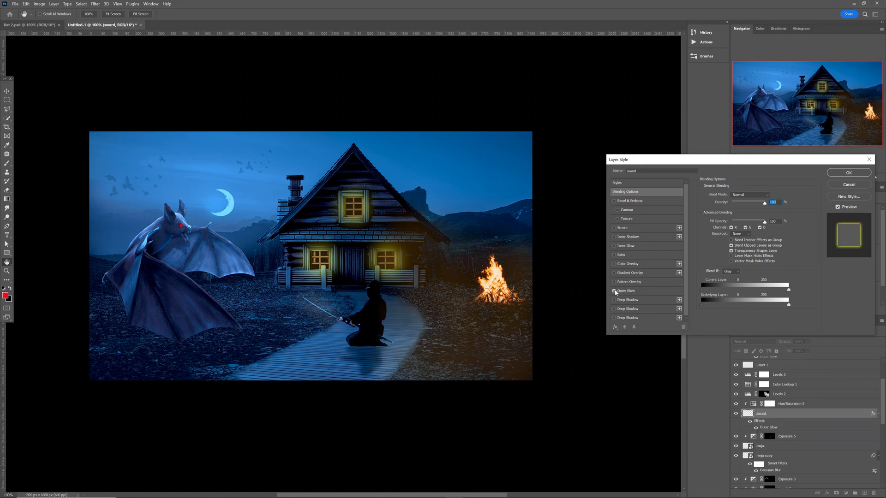
click(638, 291)
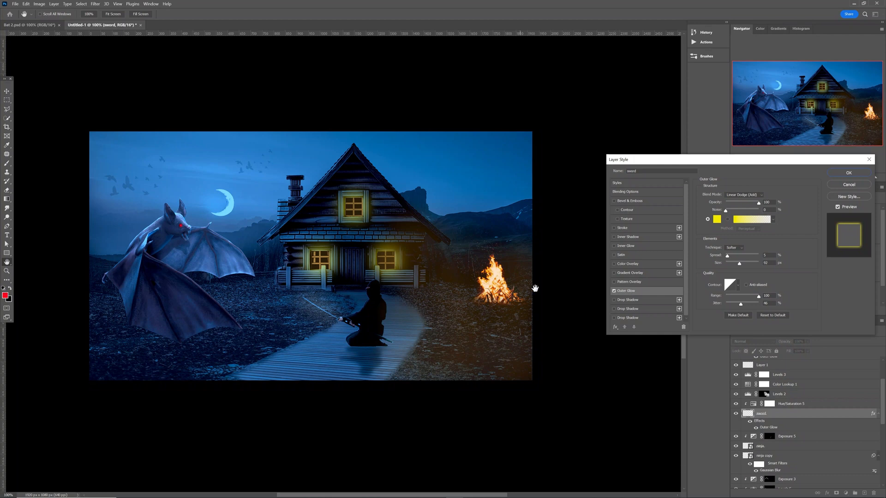
click(717, 220)
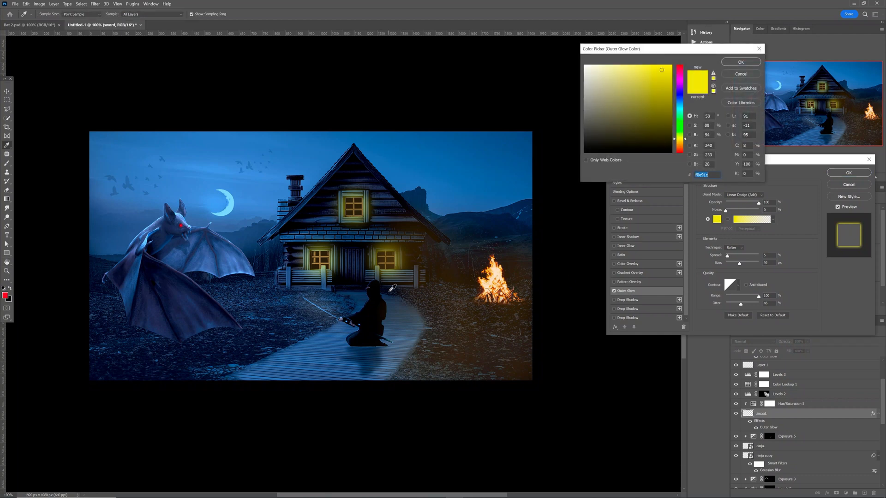
click(232, 203)
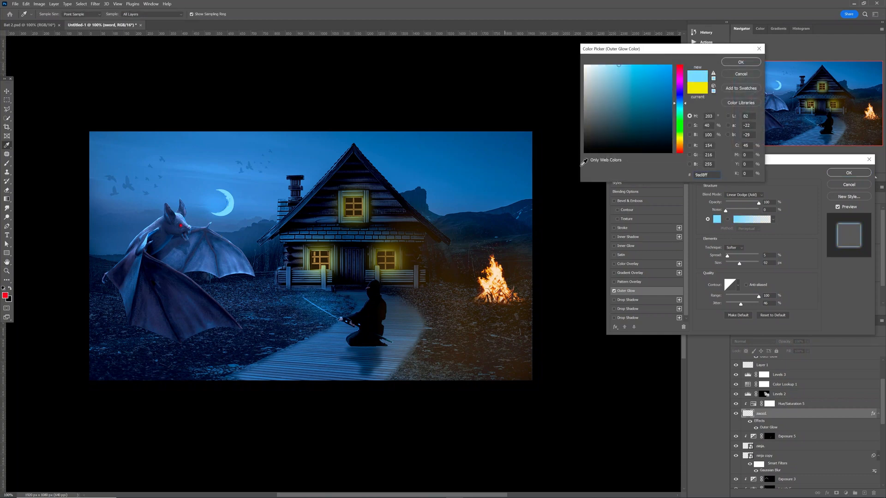
click(740, 62)
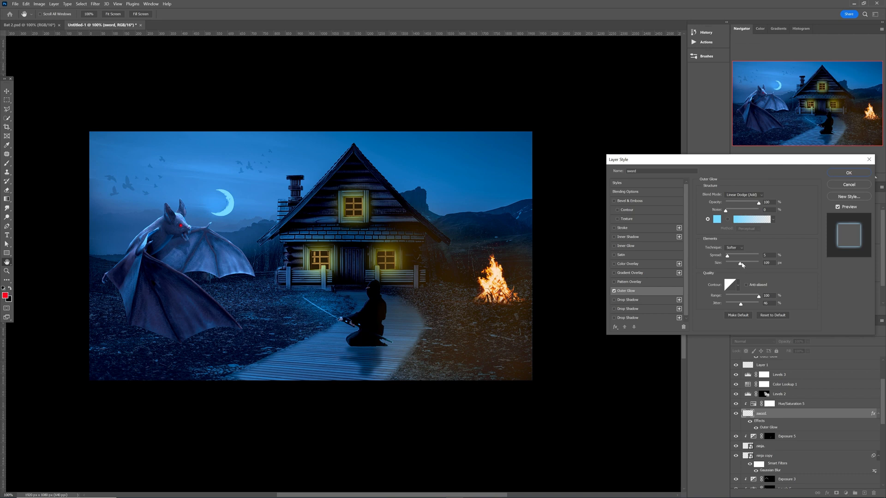
mouse_move(743, 264)
mouse_down()
mouse_move(730, 258)
mouse_move(745, 263)
mouse_up()
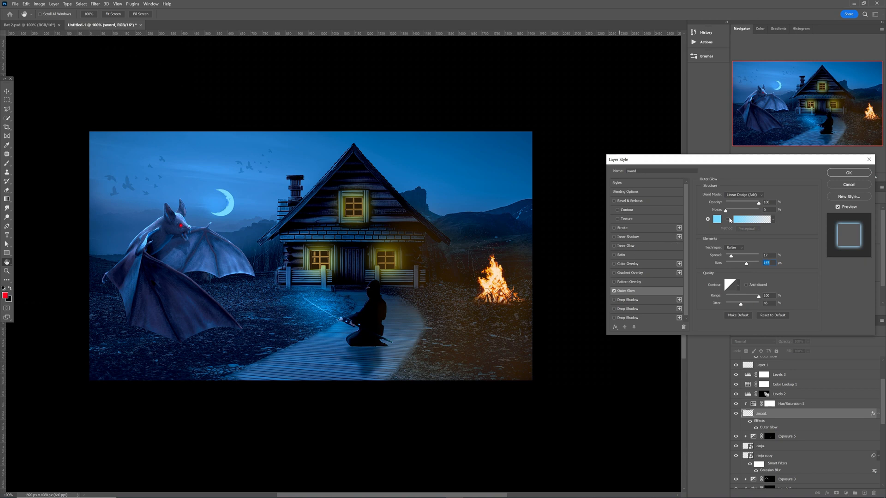
click(849, 172)
key(v)
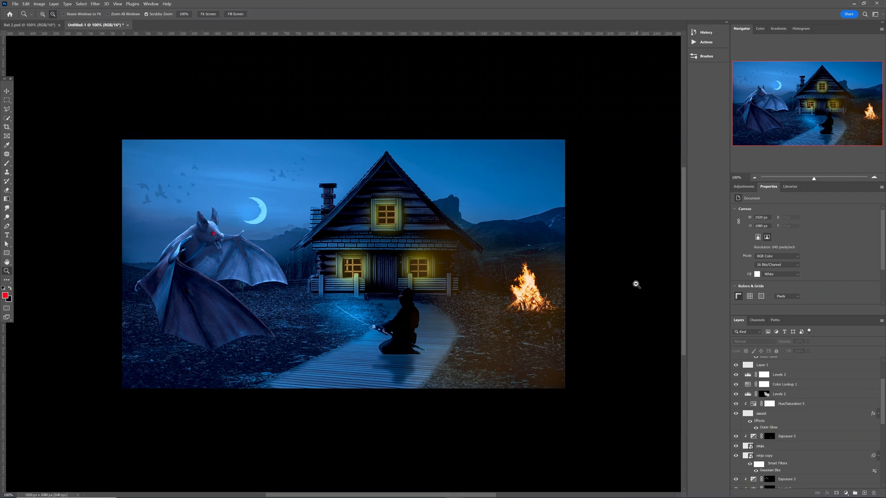
Stamp all visible layers into Layer 2 above Color Fill 1 and convert it to a smart object.
key(v)
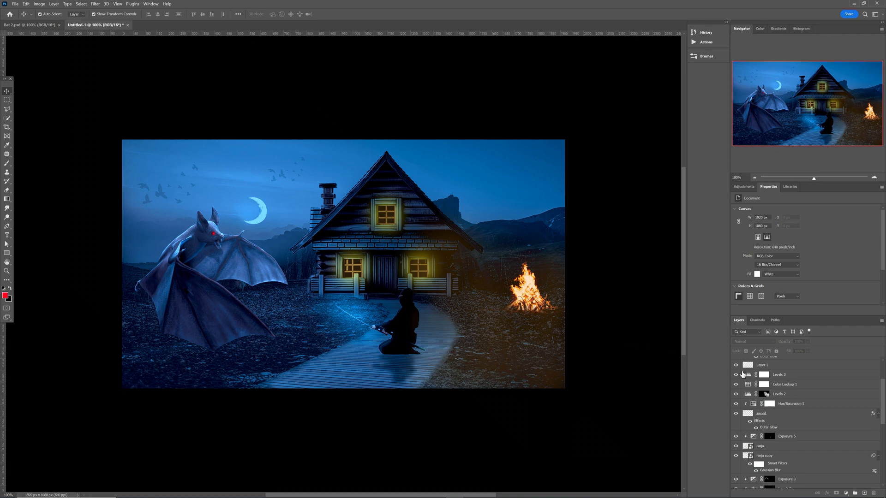
scroll(745, 389, up, 3)
click(813, 367)
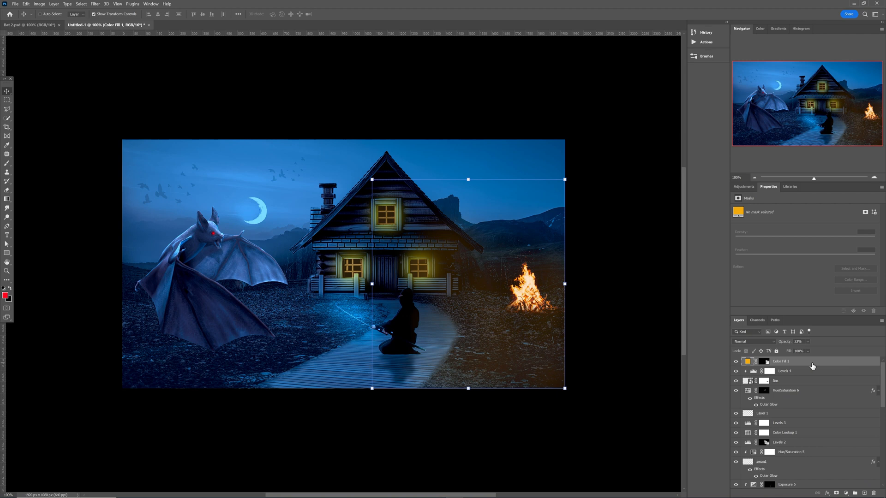
key(ctrl+shift+alt+e)
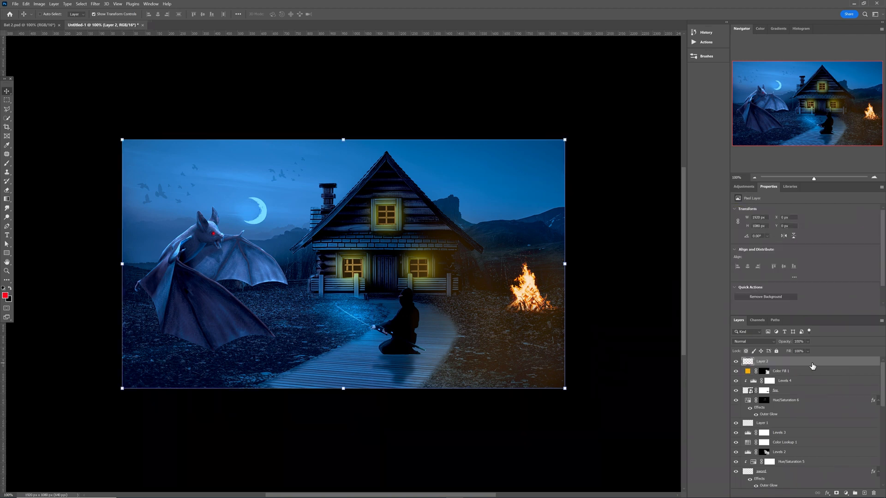
right_click(812, 366)
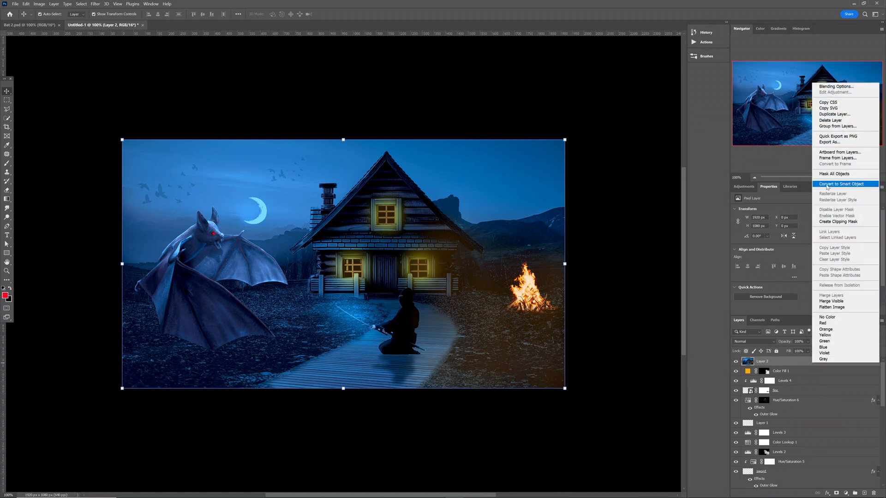
click(826, 185)
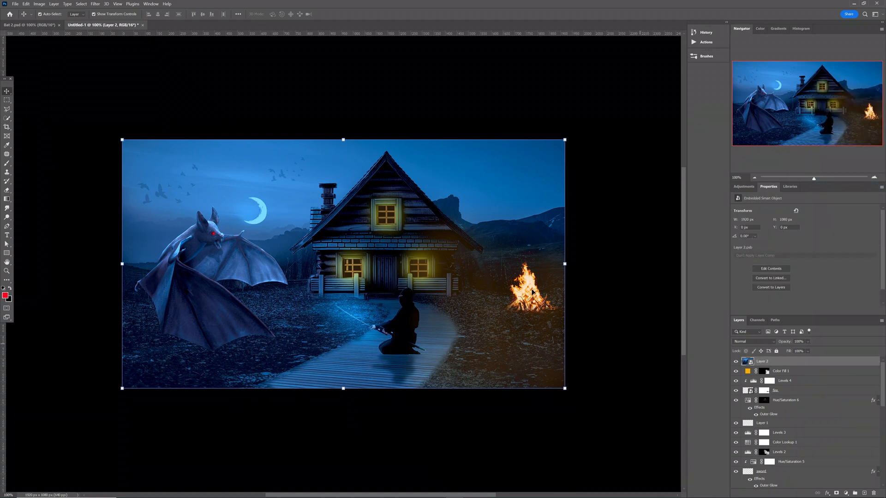
Open Camera Raw on Layer 2 and set Exposure +0.15, Contrast +27, Highlights +35, Shadows −36, Blacks −29.
click(95, 4)
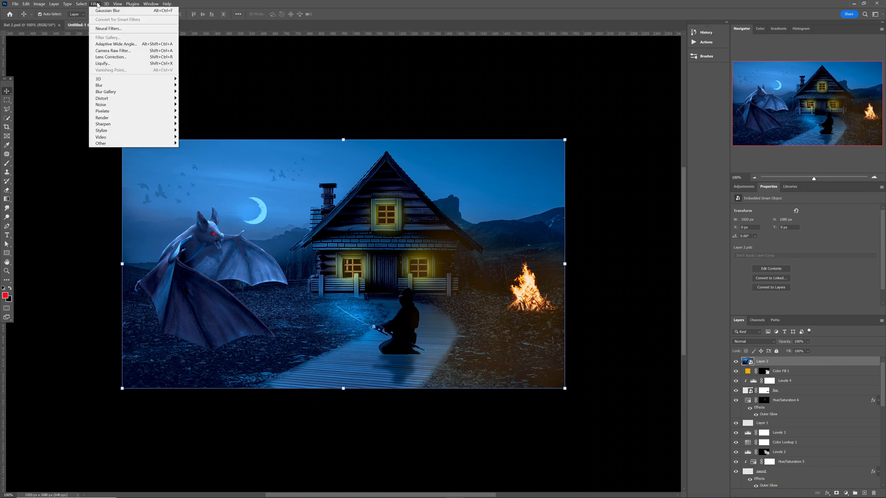
click(115, 51)
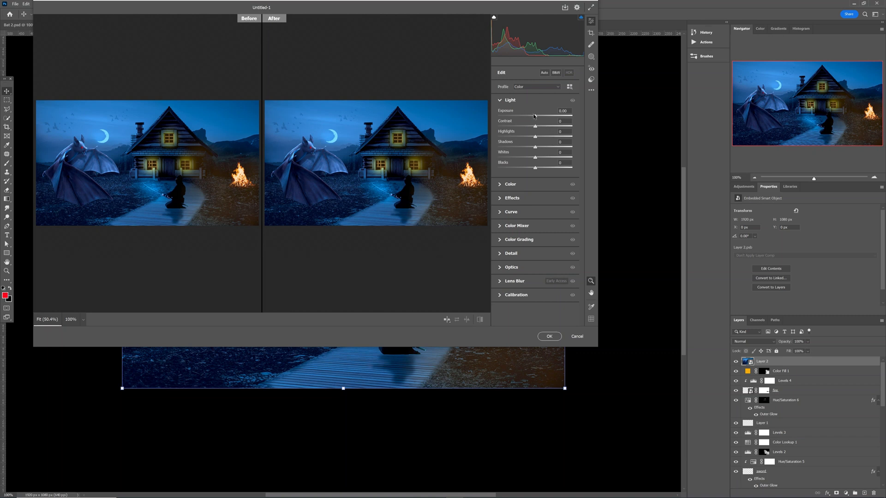
drag(534, 117, 543, 127)
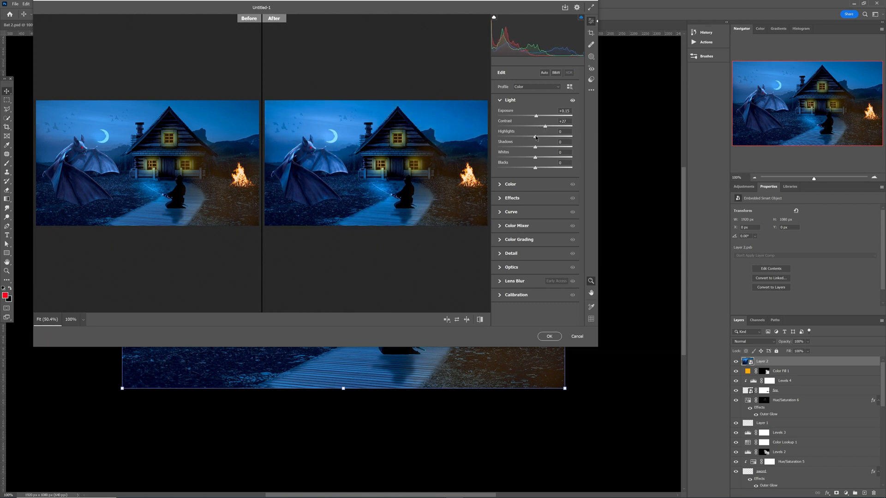
mouse_move(535, 137)
mouse_down()
mouse_move(545, 139)
mouse_move(523, 148)
mouse_up()
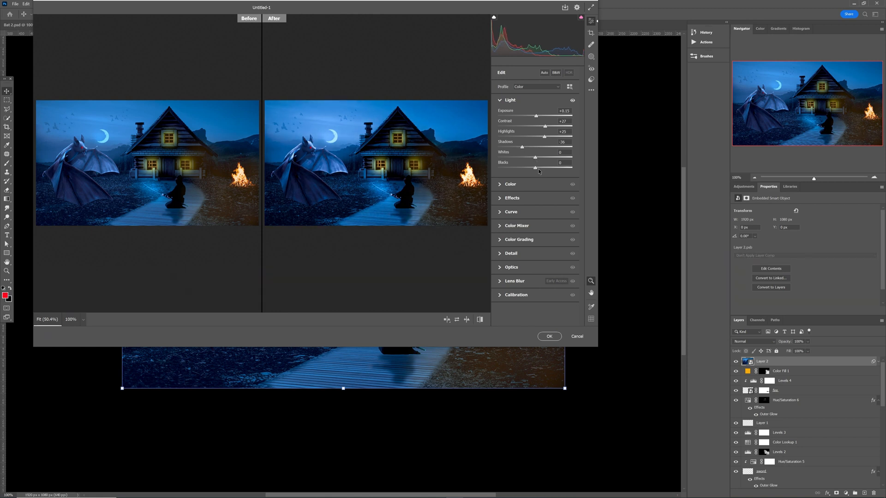
drag(536, 168, 528, 170)
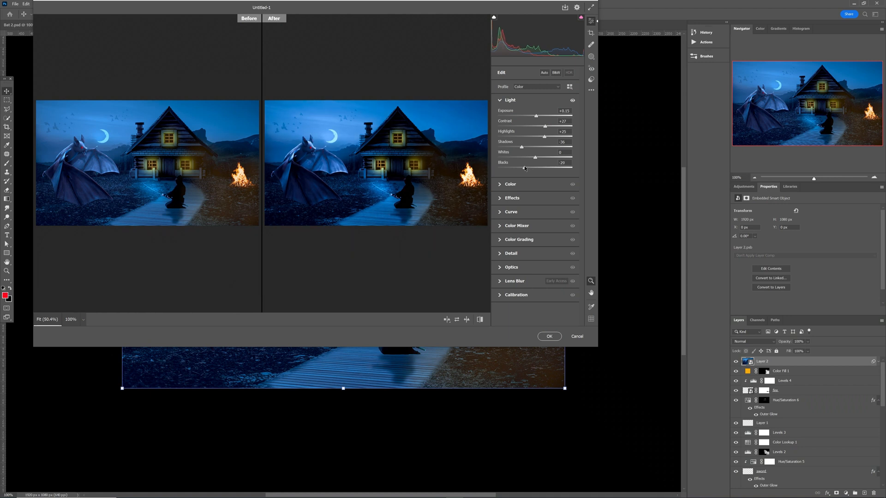
click(501, 184)
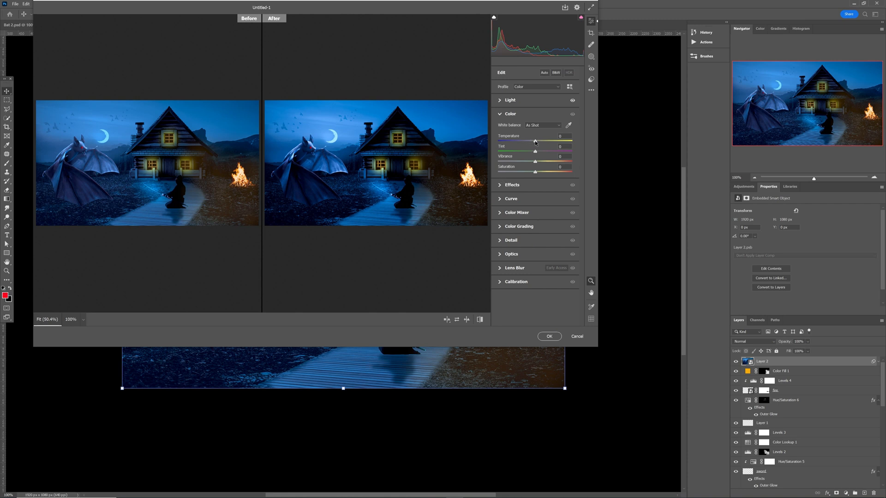
Shift the colour temperature toward teal and add Texture +32, Clarity +25 and a −17 vignette.
drag(535, 142, 518, 152)
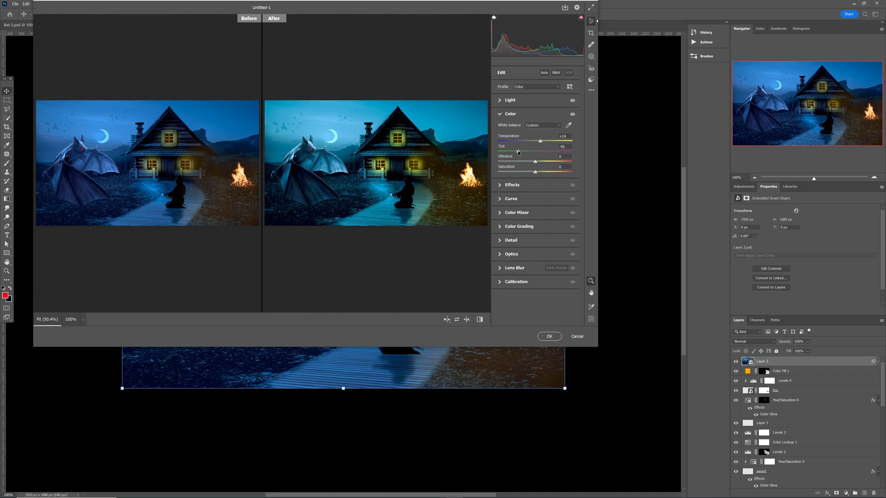
click(500, 185)
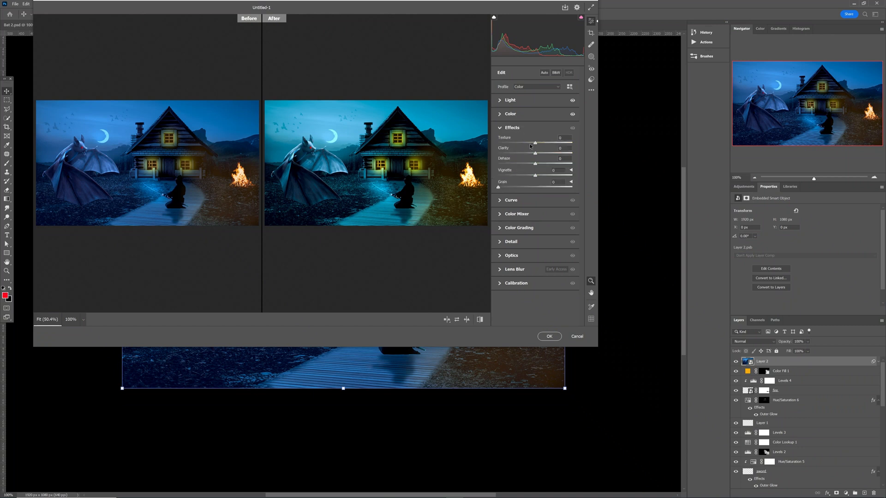
drag(535, 144, 542, 155)
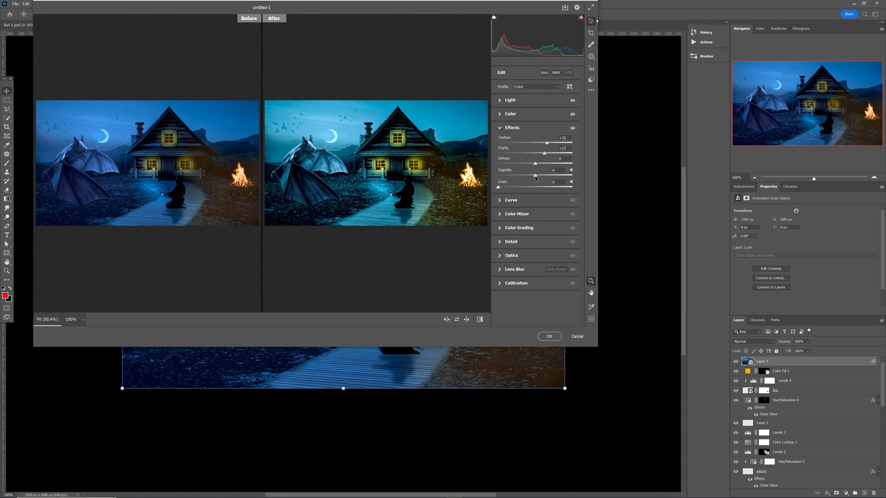
drag(535, 175, 531, 176)
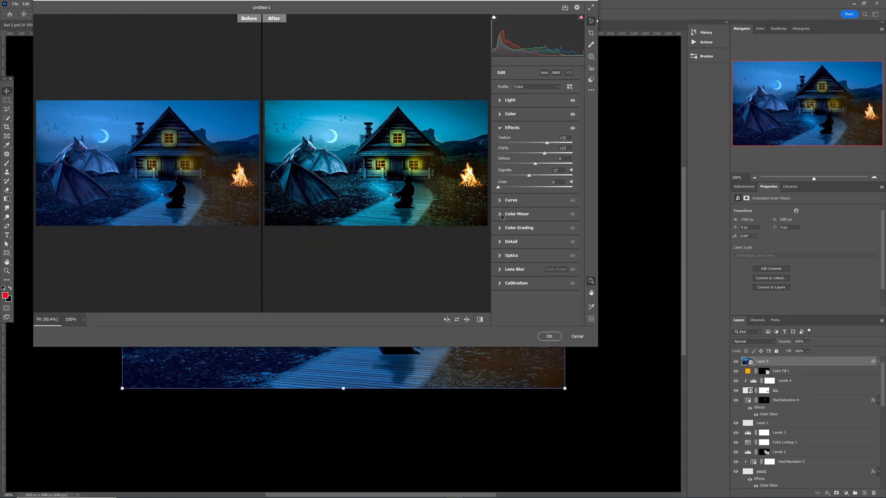
Raise Sharpening to 21 and apply the Camera Raw grade to Layer 2.
click(499, 242)
drag(499, 202, 509, 203)
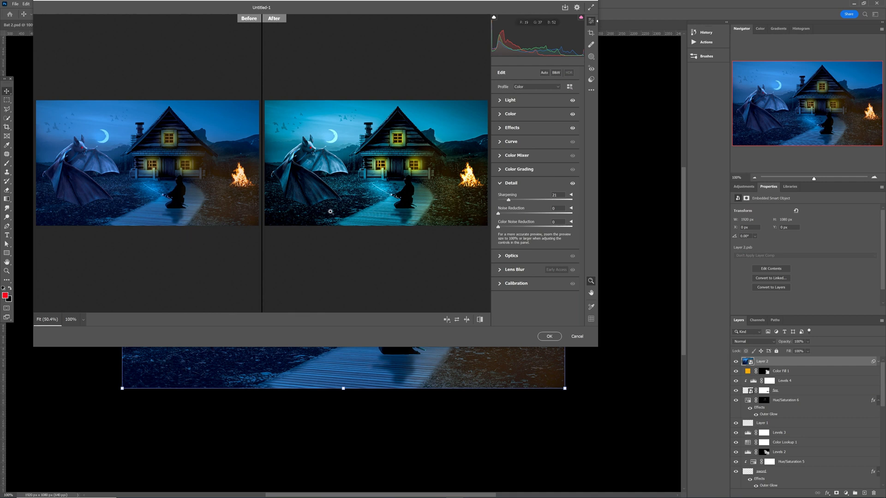
click(539, 336)
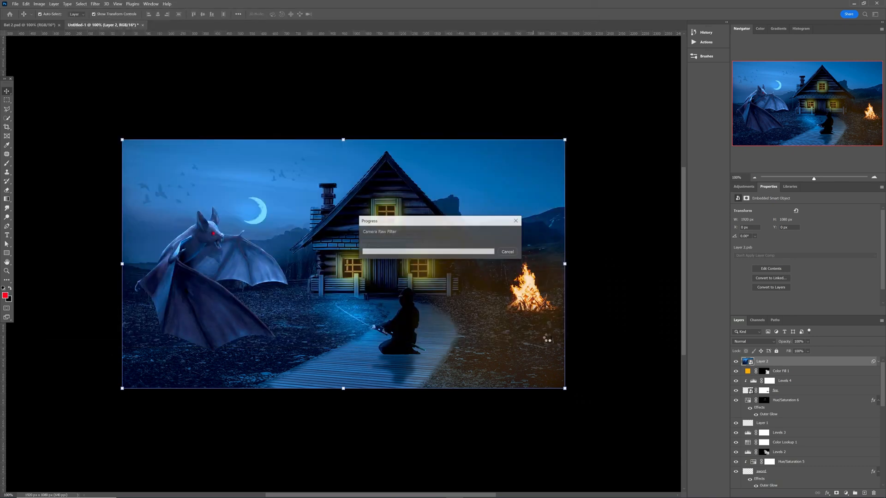
scroll(616, 277, down, 1)
scroll(618, 277, down, 3)
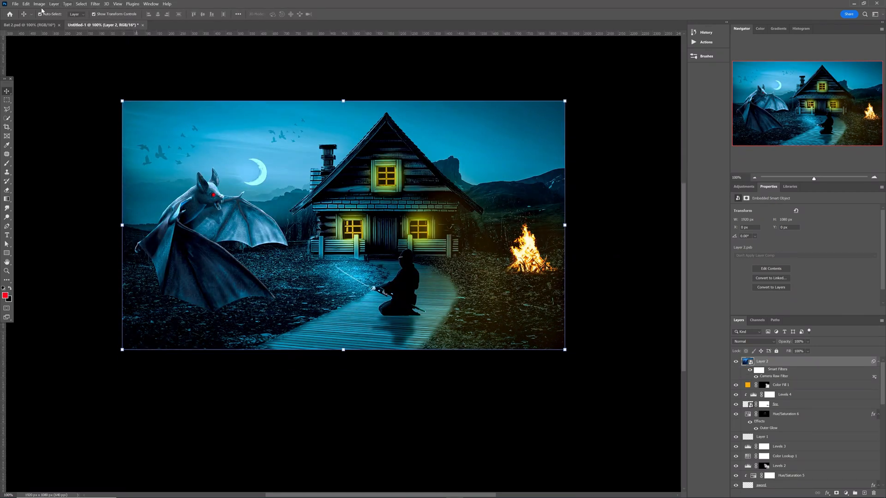
click(25, 26)
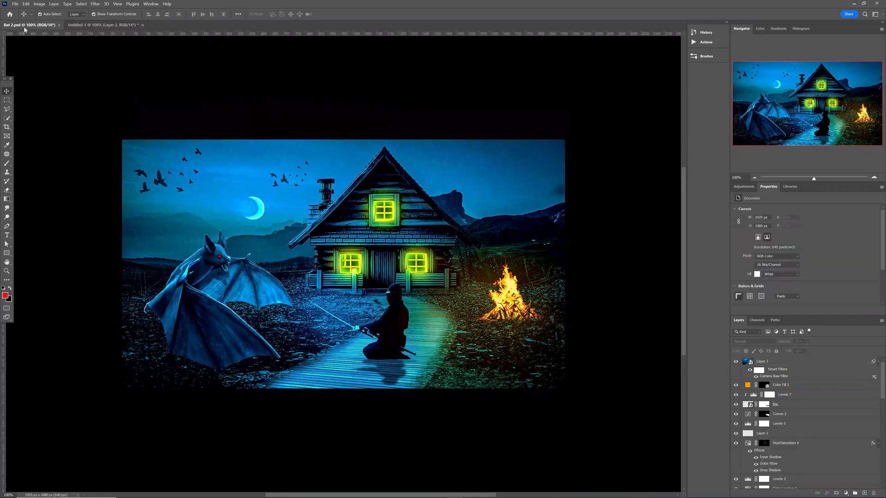
click(112, 26)
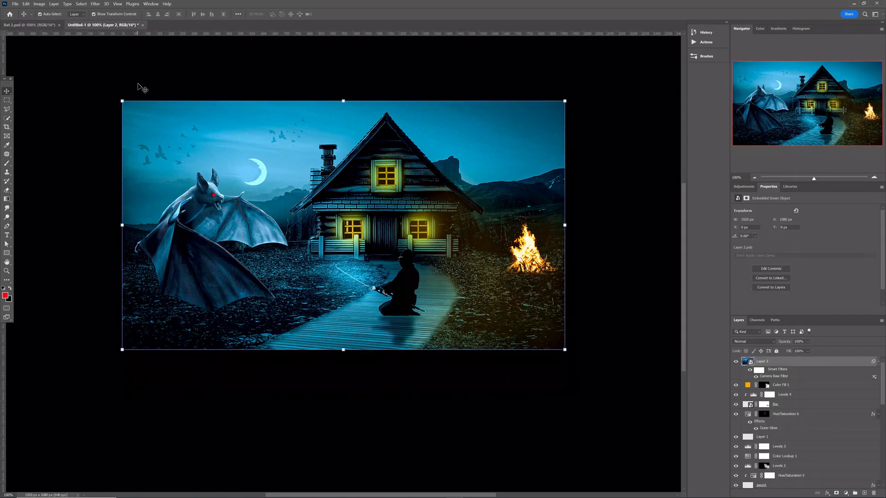
click(43, 26)
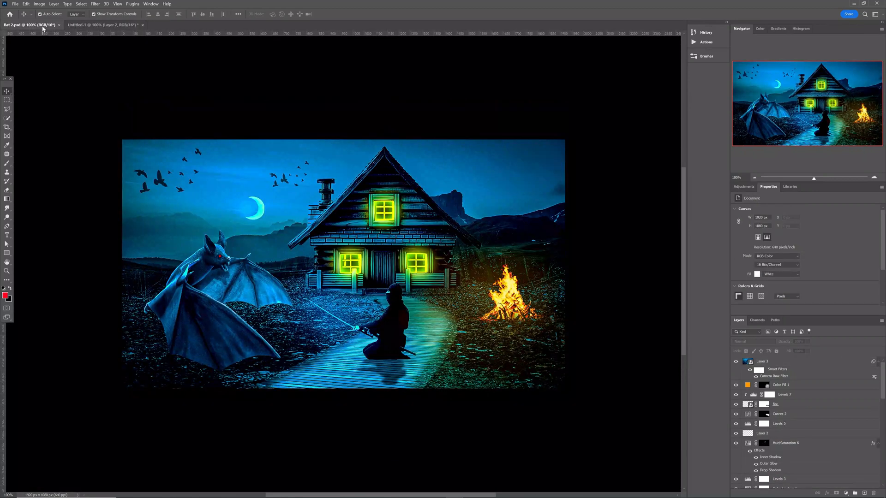
click(104, 25)
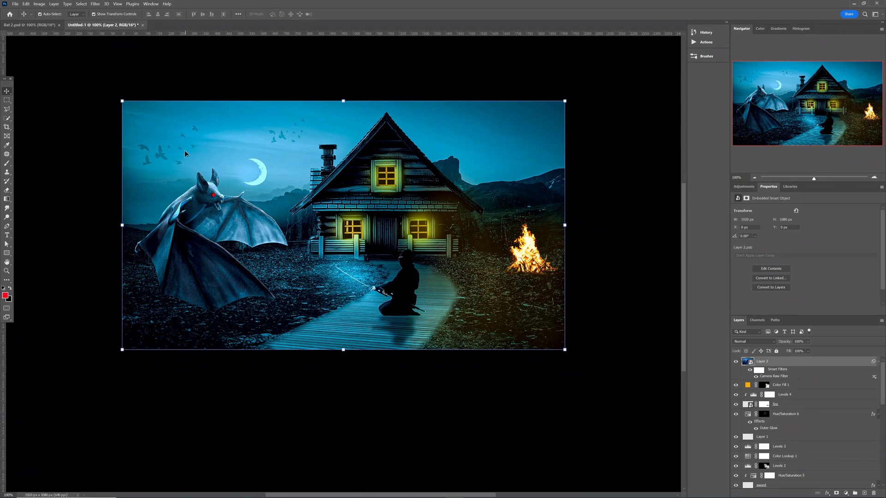
click(29, 25)
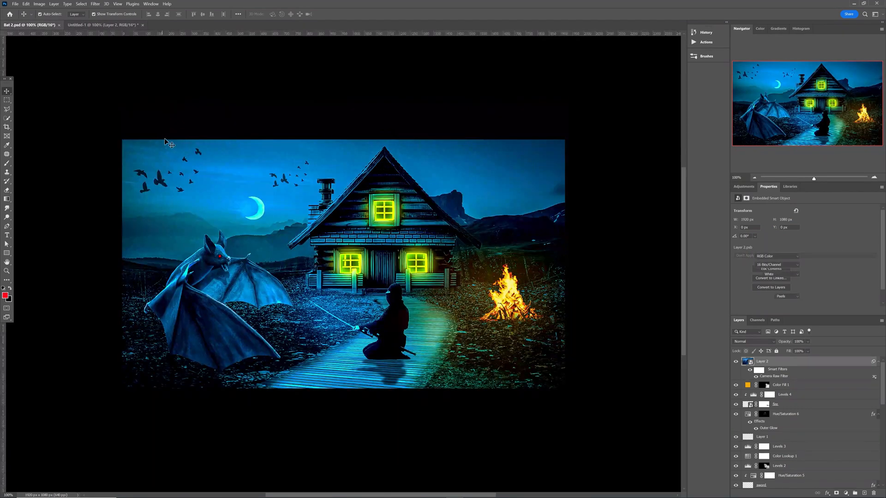
click(111, 25)
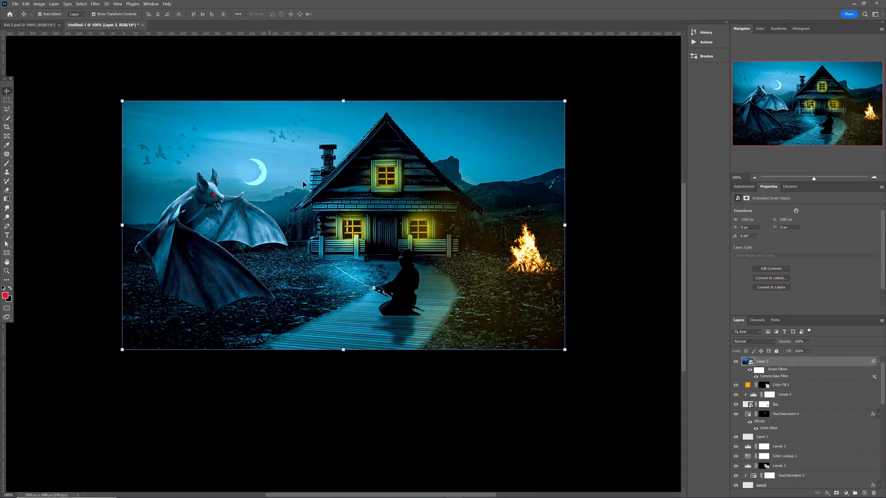